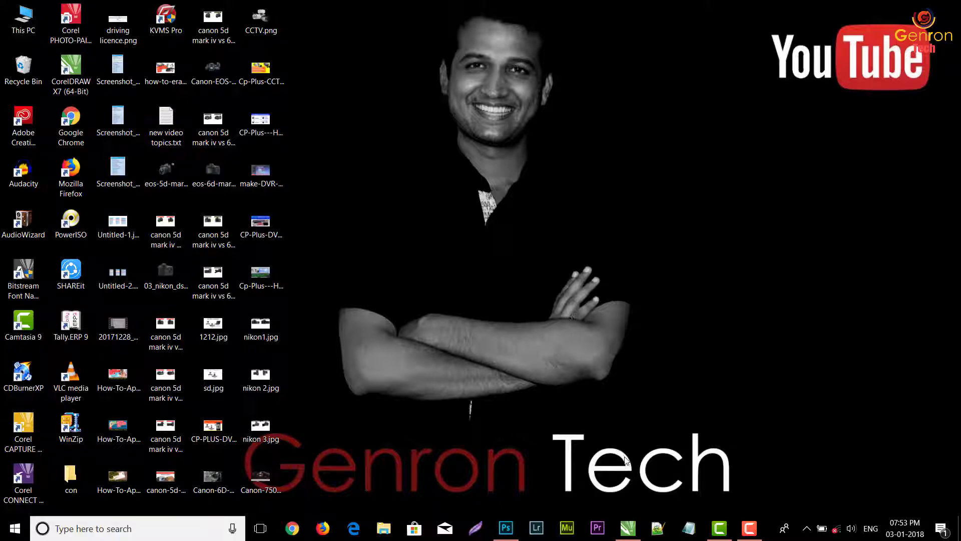
# Step: Launch Photoshop from the taskbar and wait for the start screen of recent files
pyautogui.click(506, 527)
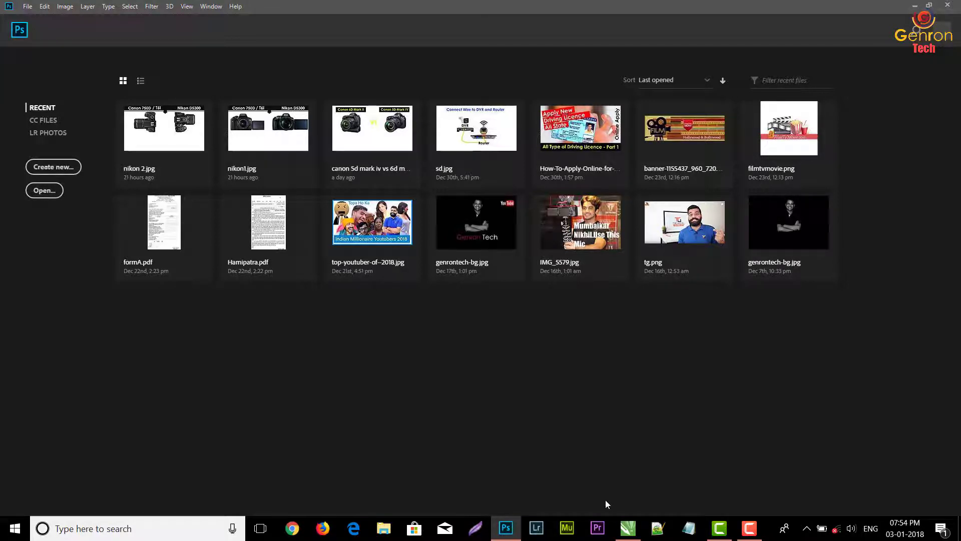
# Step: Create a new Web Large 1920×1080 px document with an artboard
pyautogui.click(59, 169)
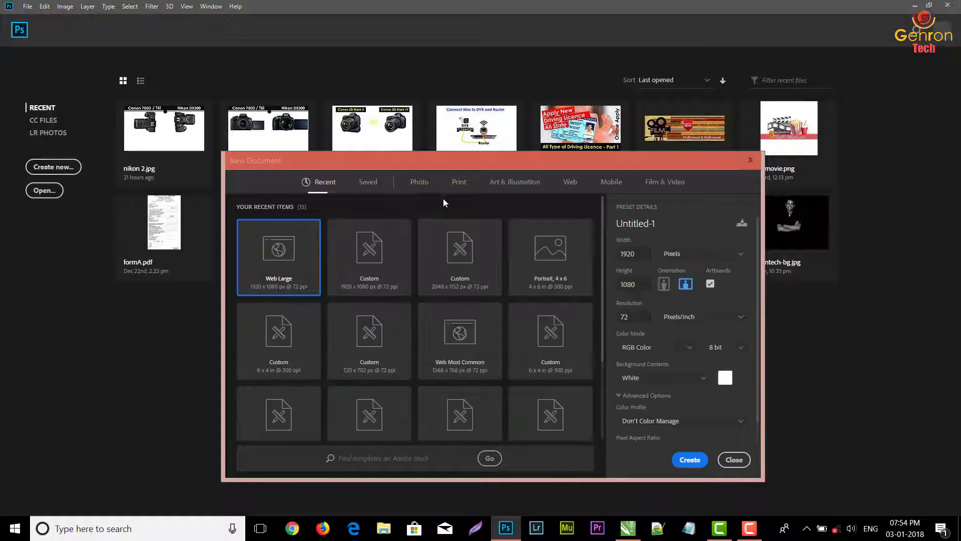
pyautogui.moveTo(437, 159); pyautogui.dragTo(432, 101)
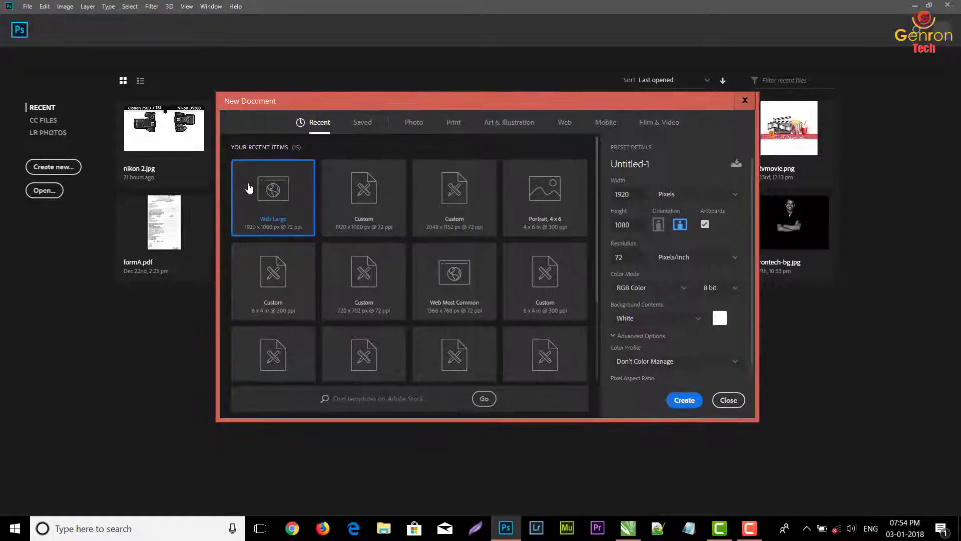
pyautogui.click(362, 122)
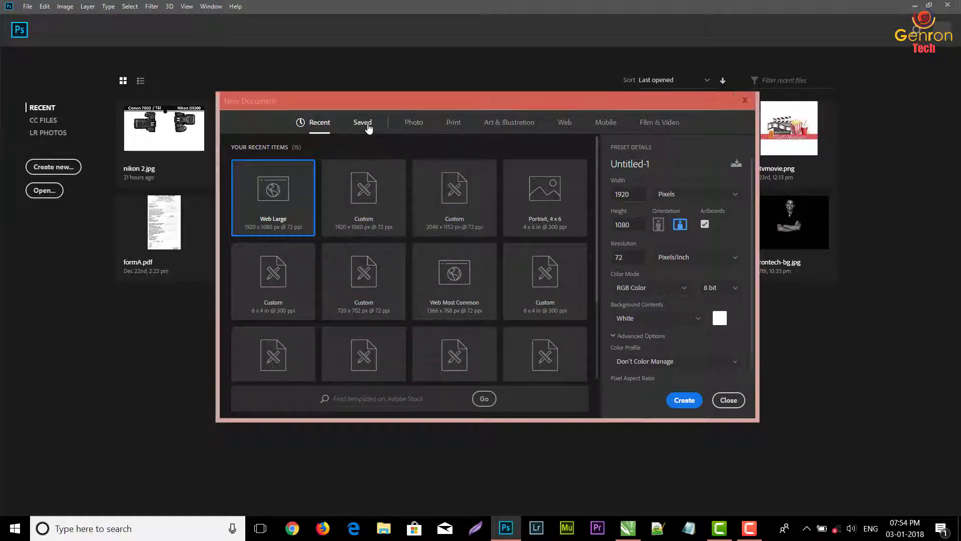
pyautogui.click(415, 123)
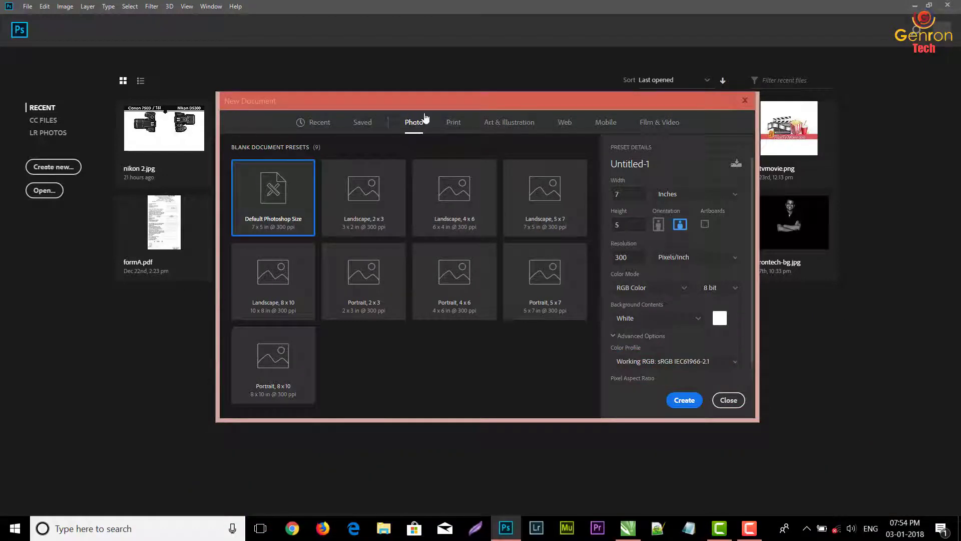
pyautogui.click(564, 122)
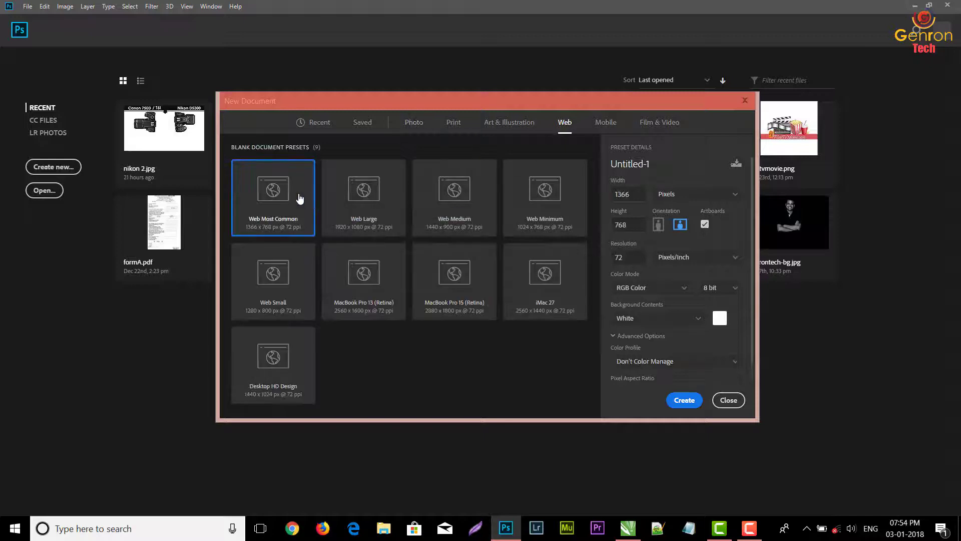
pyautogui.click(358, 206)
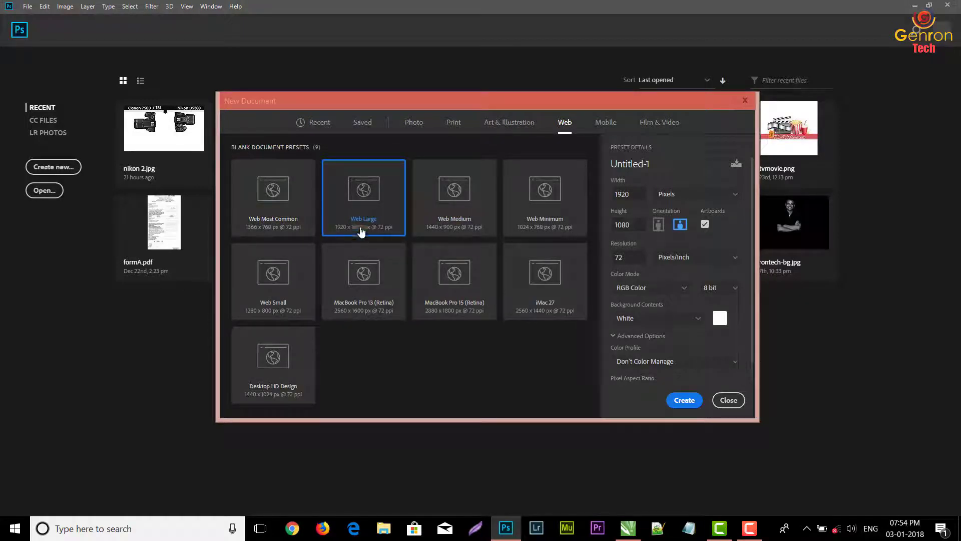
pyautogui.click(687, 400)
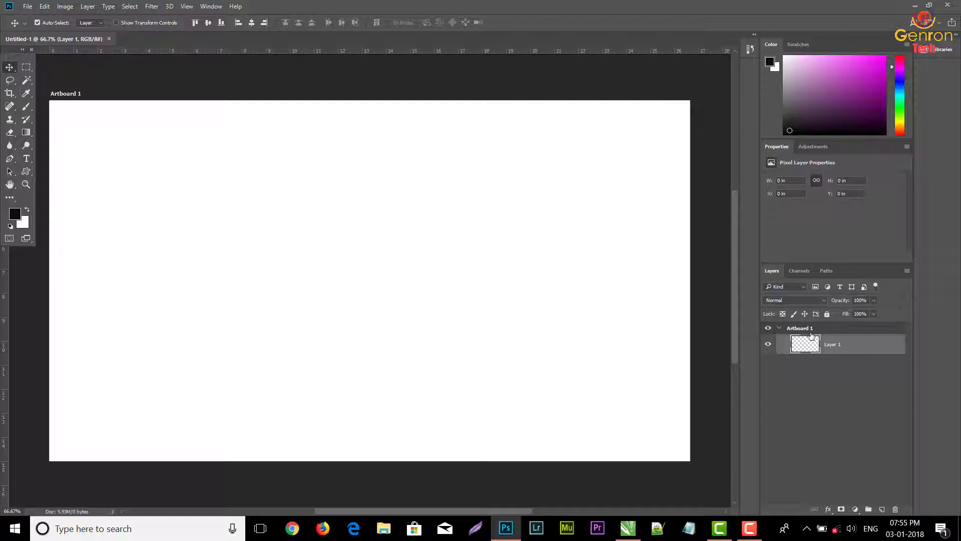
# Step: Close the 1920×1080 web document
pyautogui.click(109, 38)
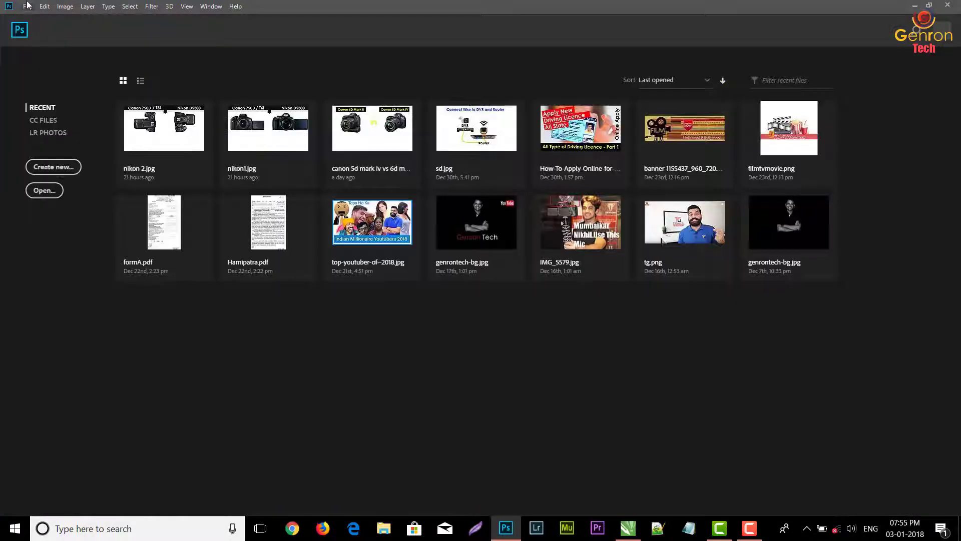
pyautogui.click(27, 5)
pyautogui.click(301, 5)
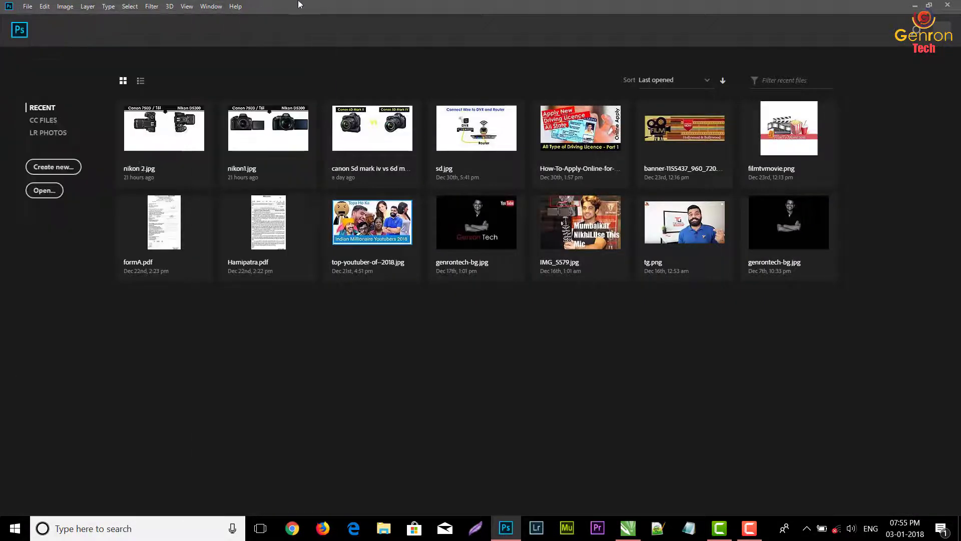
# Step: Create a new Photo Landscape 4×6 document, 6×4 in at 300 ppi
pyautogui.click(58, 167)
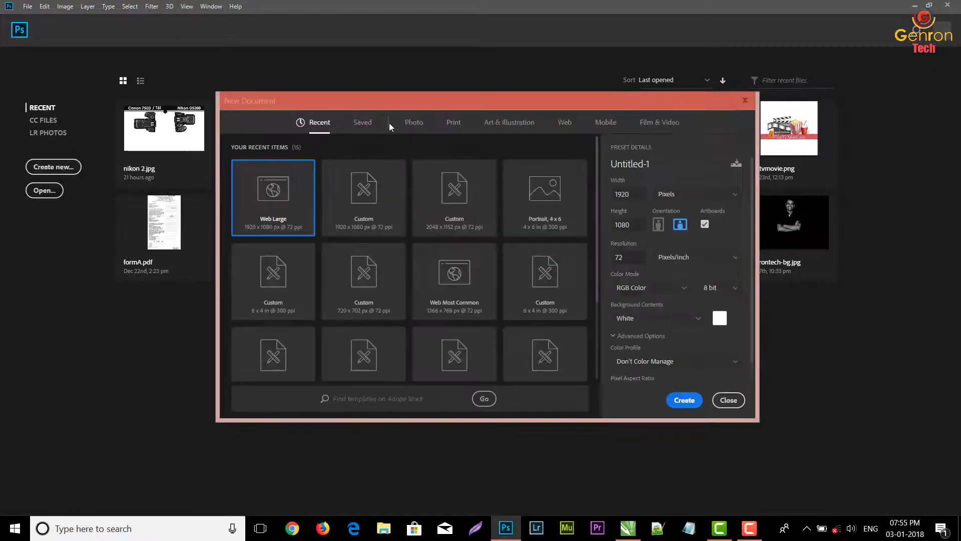
pyautogui.click(416, 123)
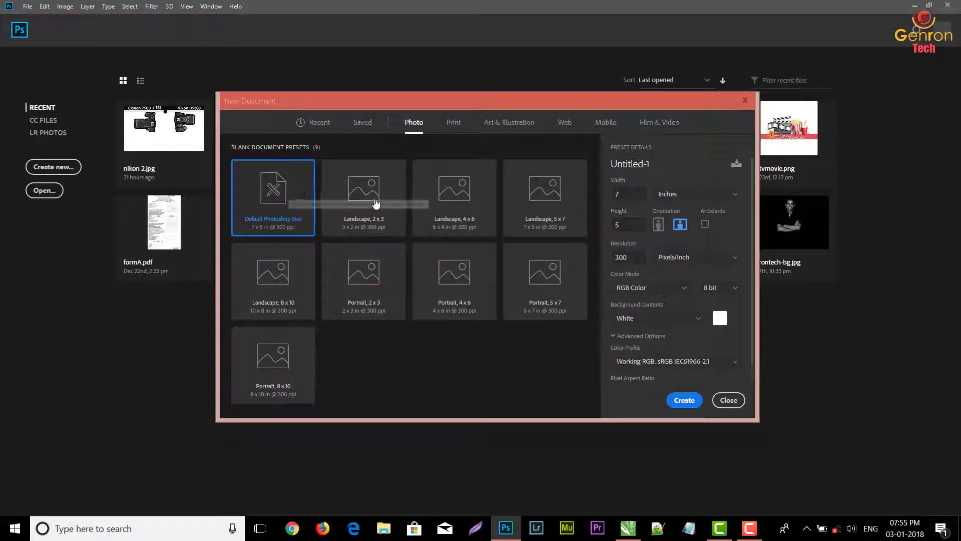
pyautogui.click(455, 208)
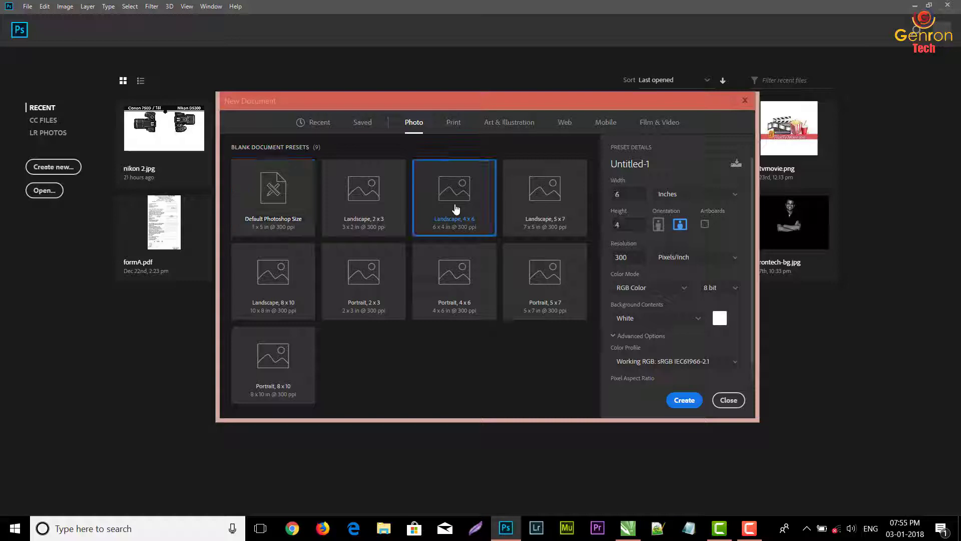
pyautogui.click(684, 400)
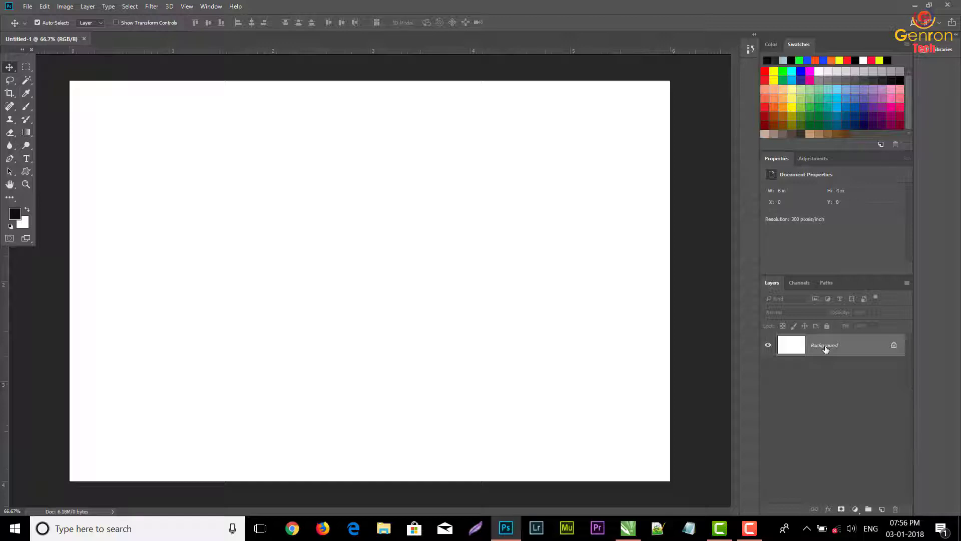
# Step: Start Place Embedded and browse to the student Images > BOLLYWOOD folder
pyautogui.click(29, 7)
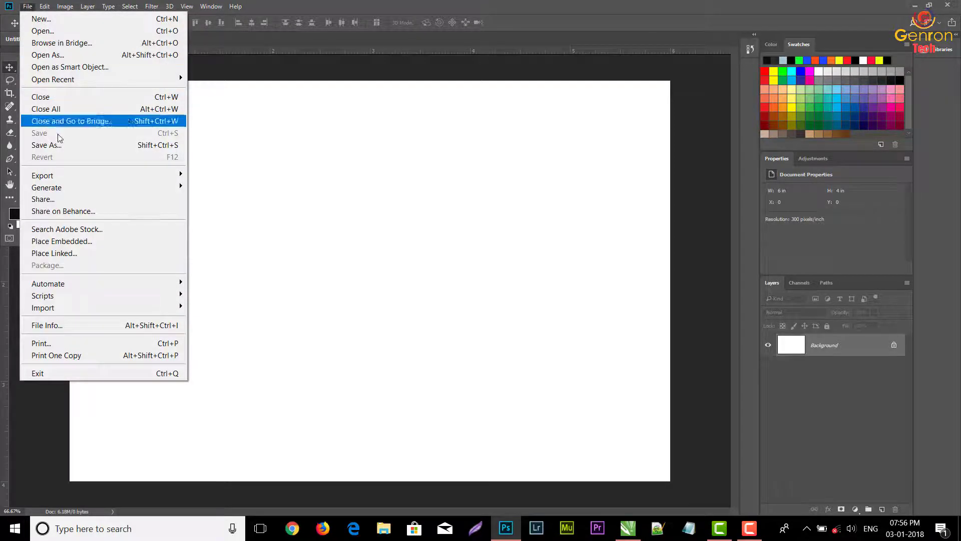
pyautogui.moveTo(43, 176)
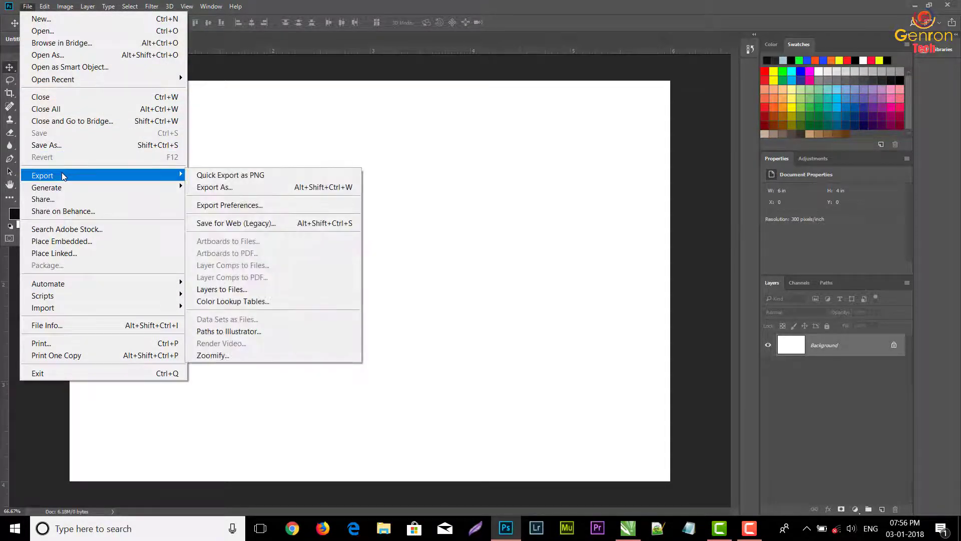
pyautogui.click(87, 243)
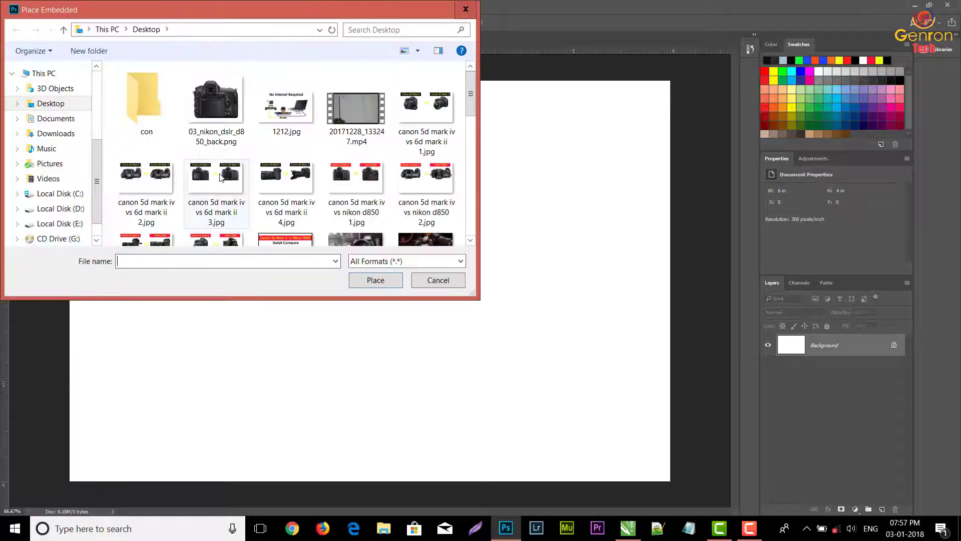
pyautogui.click(65, 208)
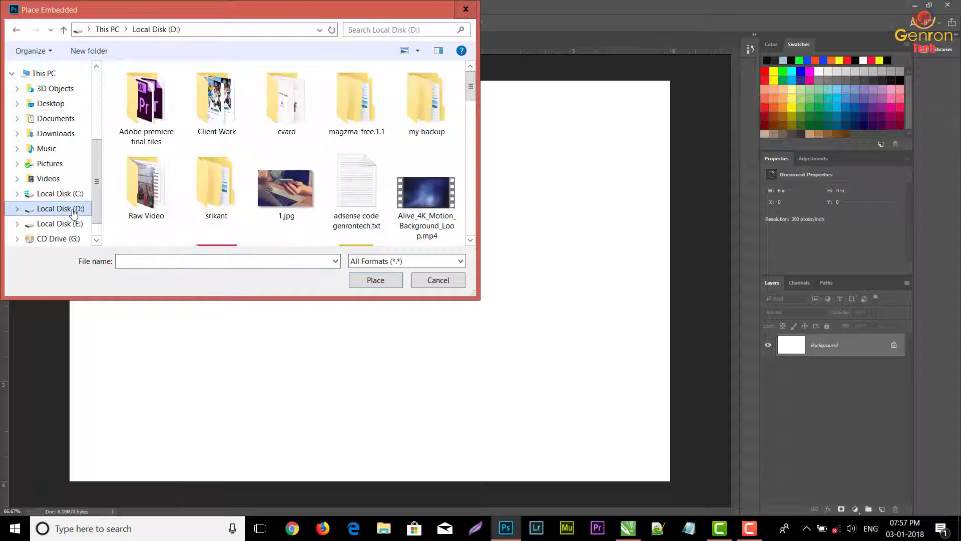
pyautogui.click(77, 223)
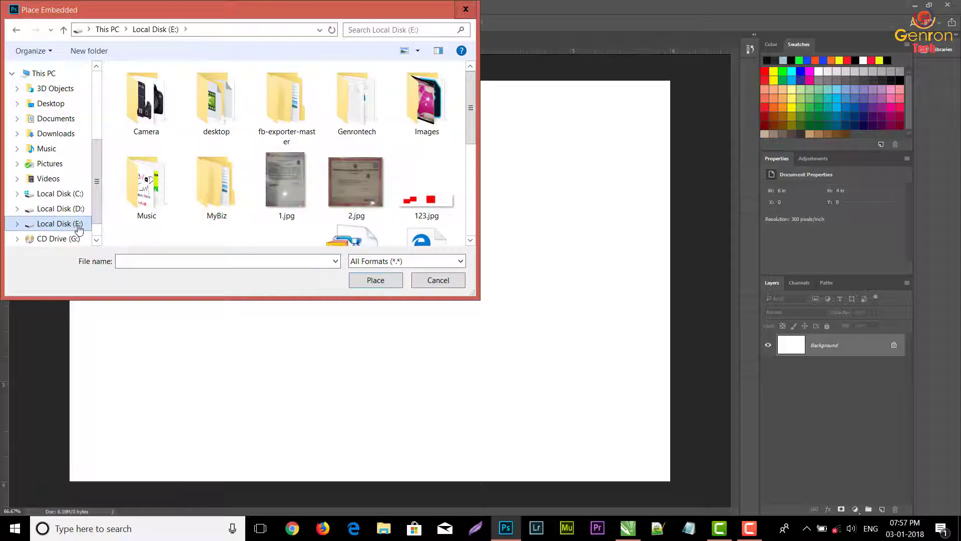
pyautogui.doubleClick(424, 97)
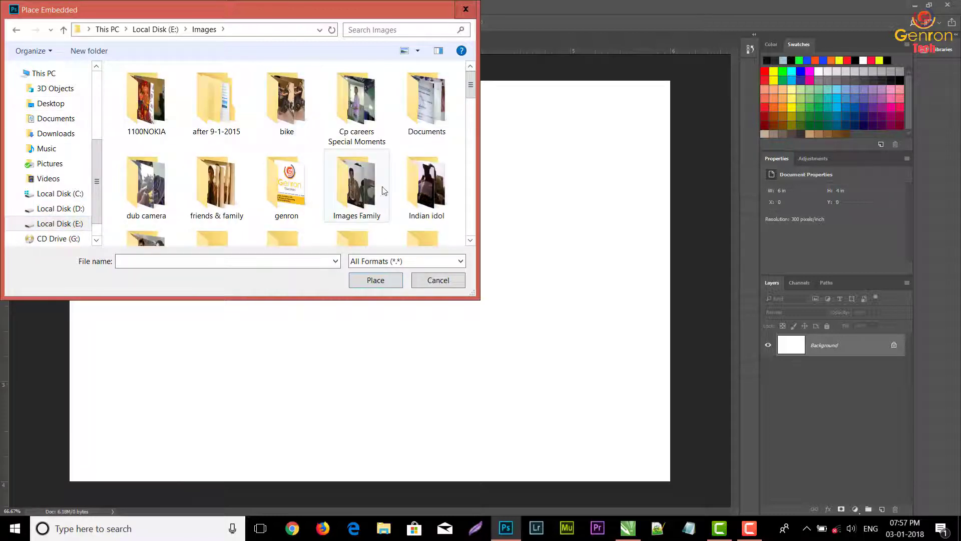
pyautogui.scroll(-1, 384, 191)
pyautogui.scroll(-1, 385, 190)
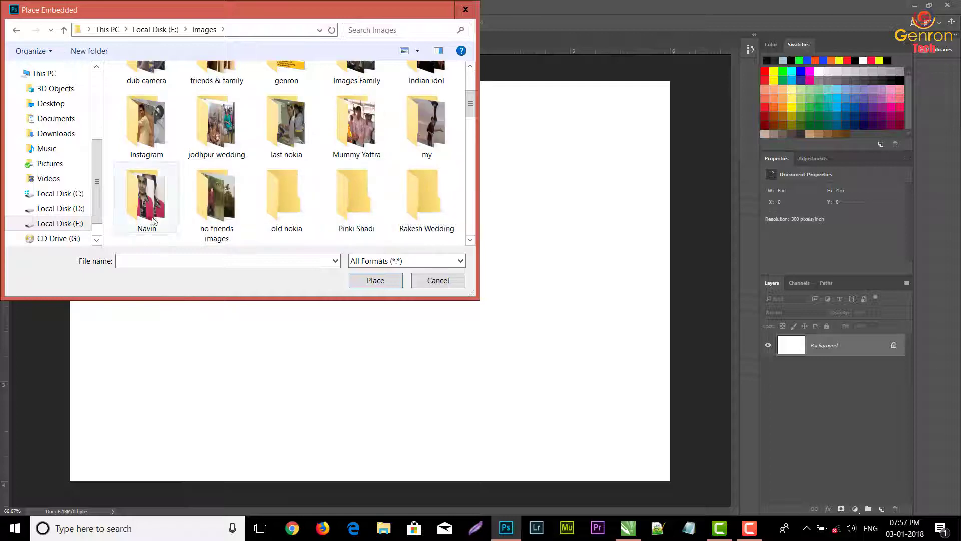
pyautogui.scroll(-1, 328, 215)
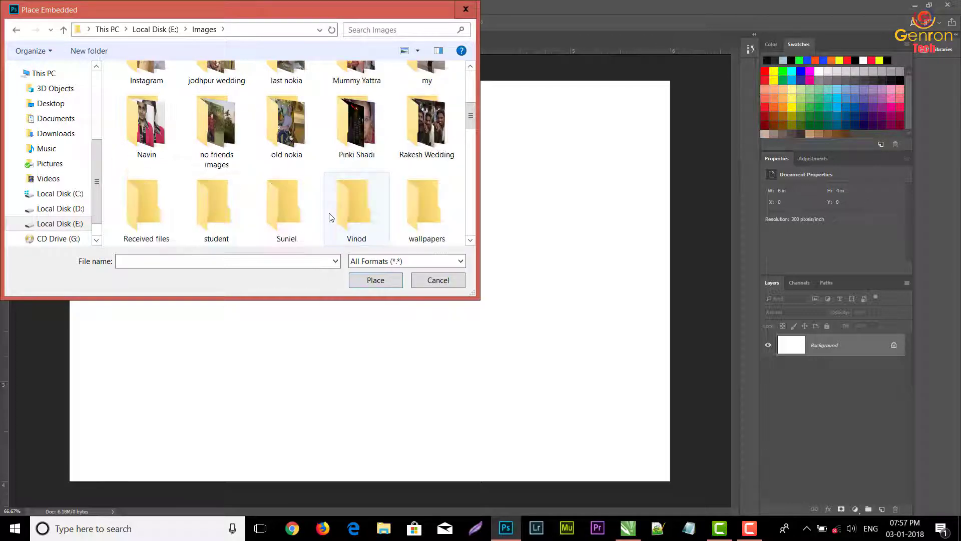
pyautogui.doubleClick(232, 206)
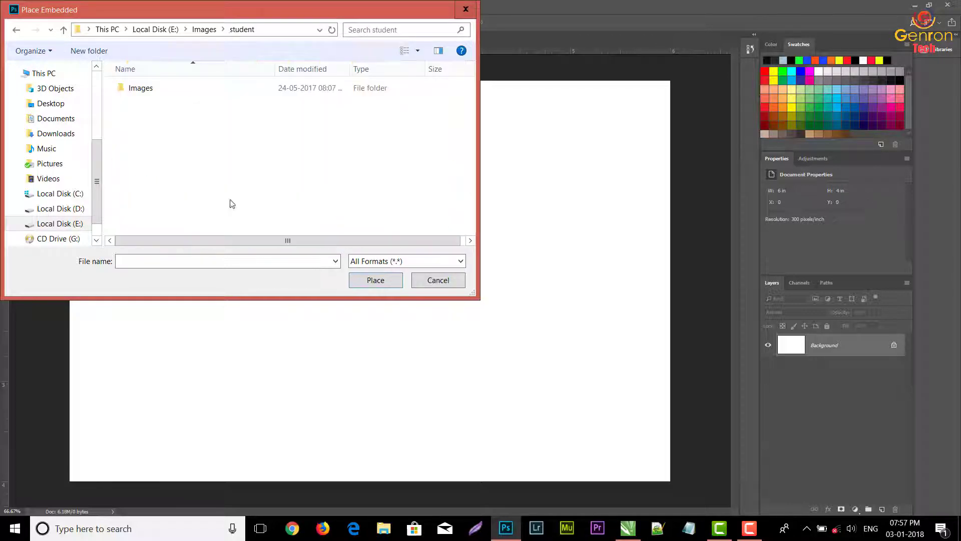
pyautogui.click(137, 88)
pyautogui.doubleClick(137, 88)
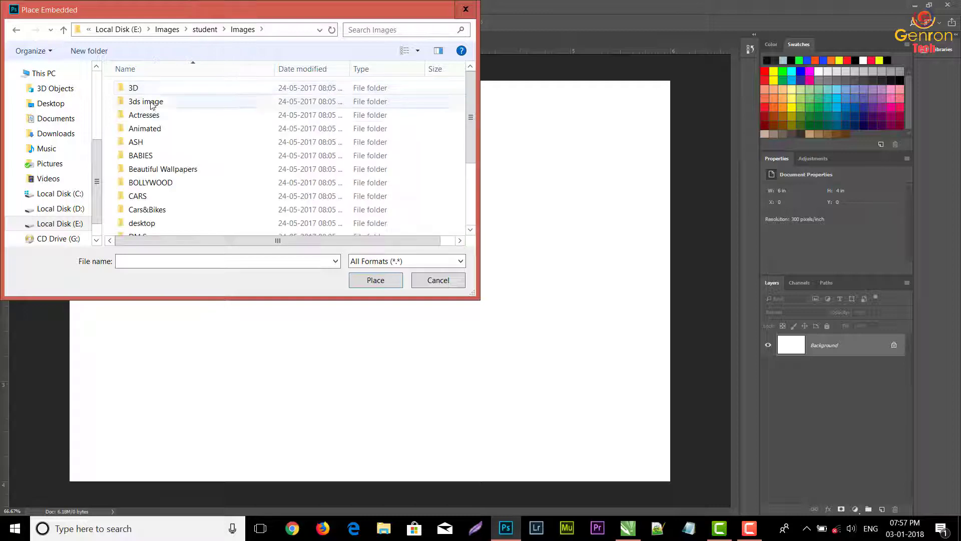
pyautogui.doubleClick(165, 188)
# Step: Find aye8v.jpg in the BOLLYWOOD folder and place it as an embedded layer
pyautogui.click(226, 109)
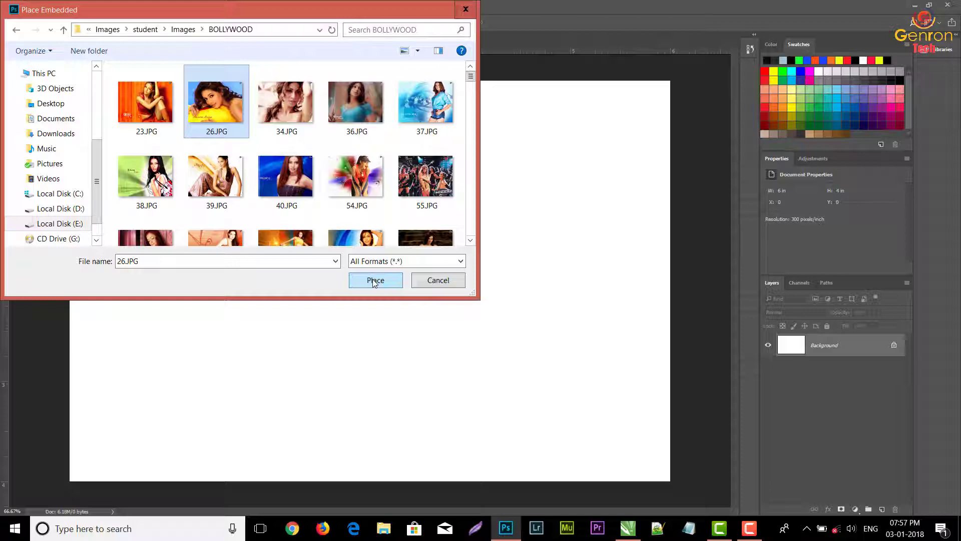
pyautogui.scroll(-2, 362, 204)
pyautogui.scroll(-5, 362, 205)
pyautogui.scroll(-2, 362, 205)
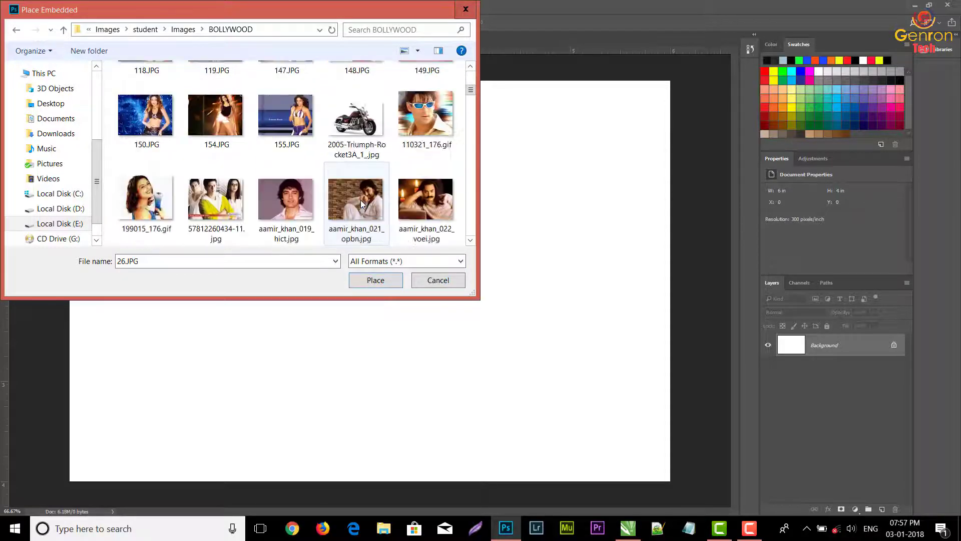
pyautogui.scroll(-2, 360, 202)
pyautogui.scroll(-1, 355, 201)
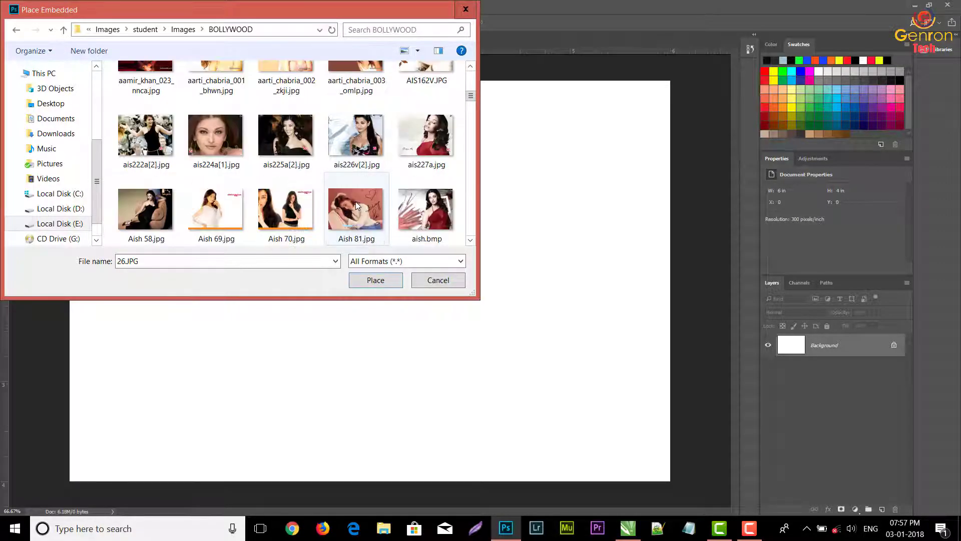
pyautogui.scroll(-1, 355, 201)
pyautogui.scroll(-2, 356, 201)
pyautogui.scroll(-2, 356, 201)
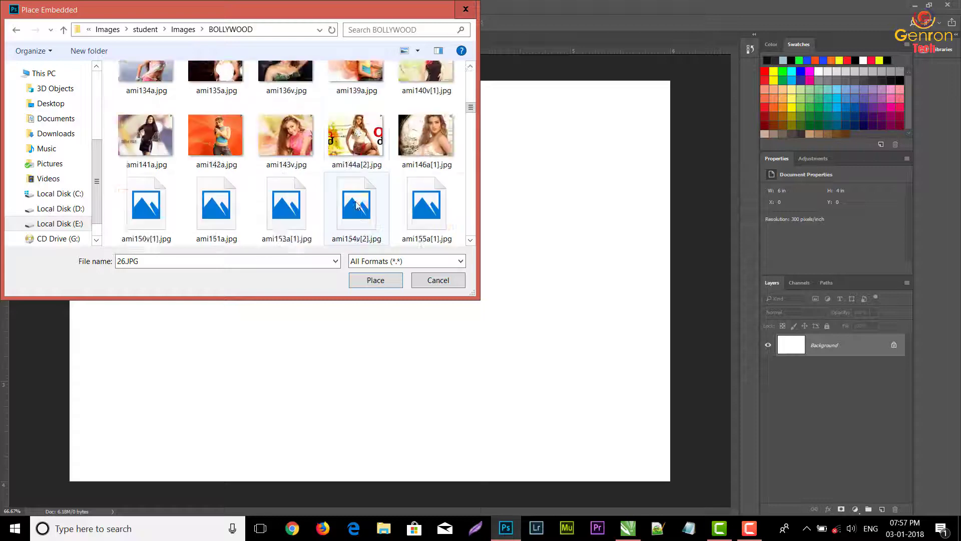
pyautogui.scroll(-2, 356, 201)
pyautogui.scroll(-2, 355, 201)
pyautogui.scroll(-1, 356, 201)
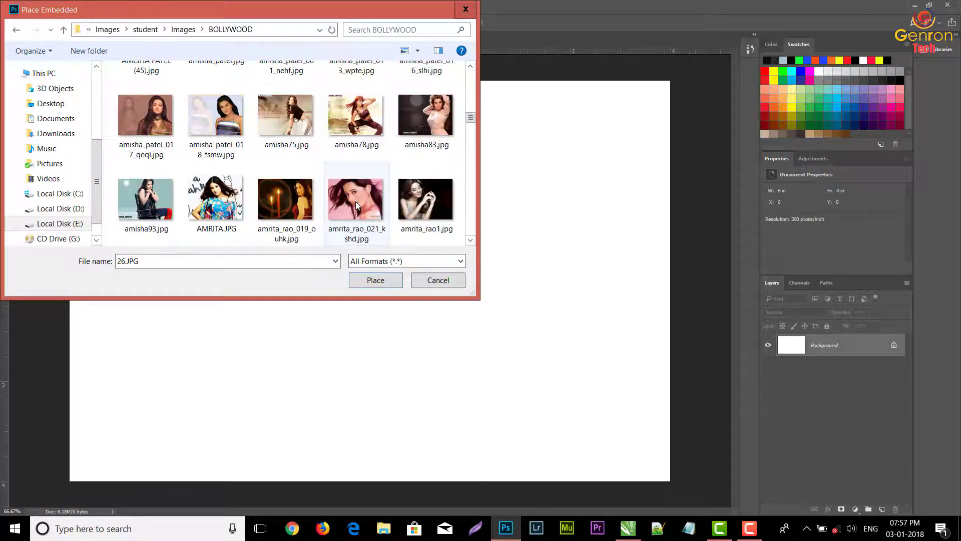
pyautogui.scroll(-1, 355, 201)
pyautogui.scroll(-2, 356, 201)
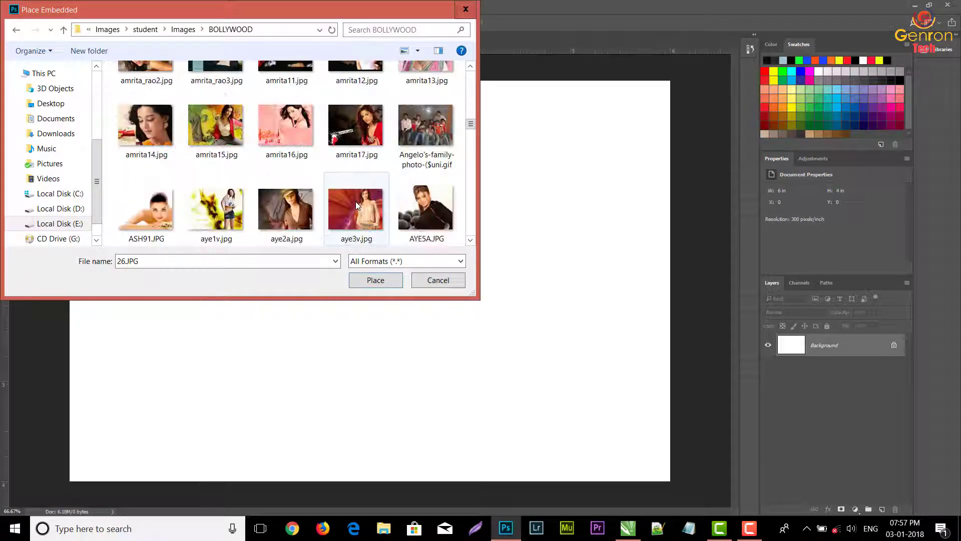
pyautogui.scroll(-3, 356, 201)
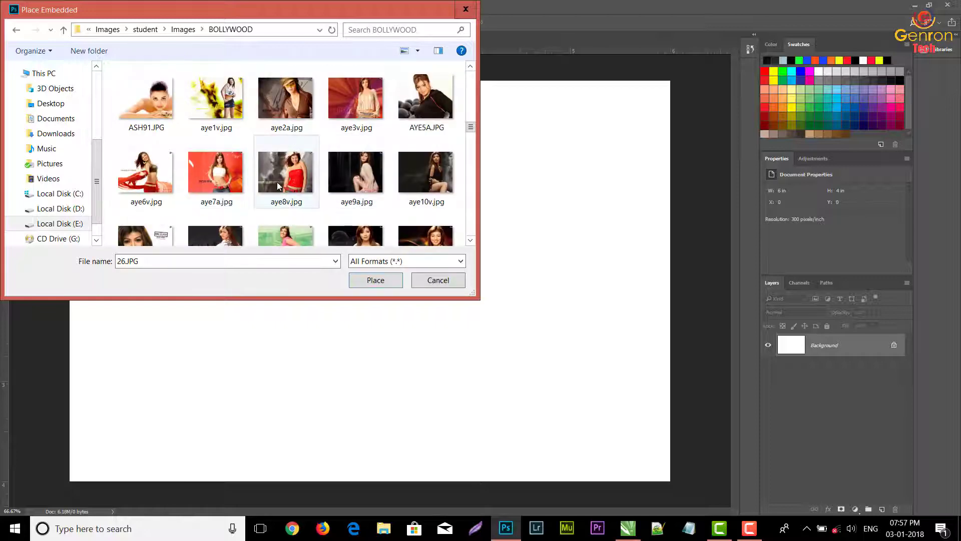
pyautogui.click(279, 186)
pyautogui.click(376, 281)
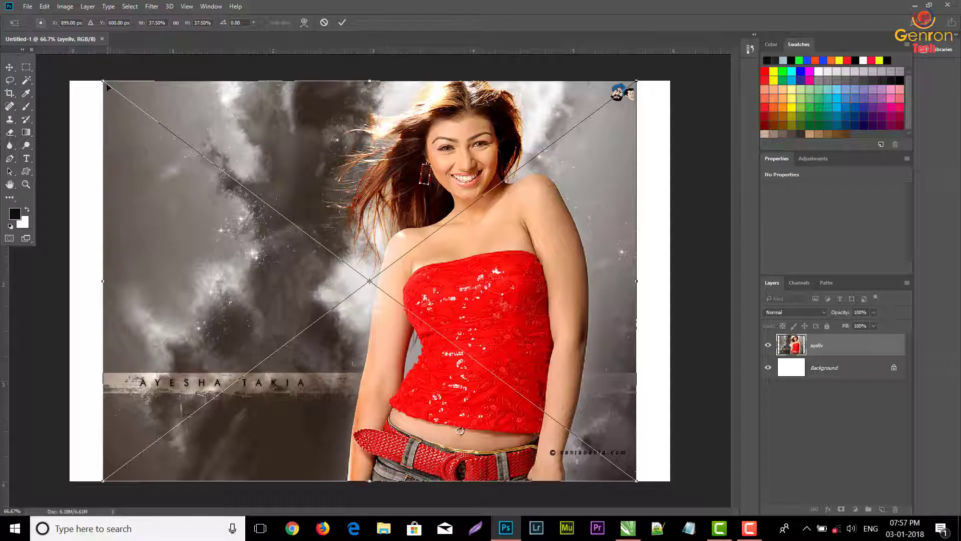
# Step: Shrink the aye8v photo to leave a white margin and rename its layer Takiya
pyautogui.moveTo(106, 86)
pyautogui.mouseDown()
pyautogui.moveTo(199, 147)
pyautogui.moveTo(174, 125)
pyautogui.mouseUp()
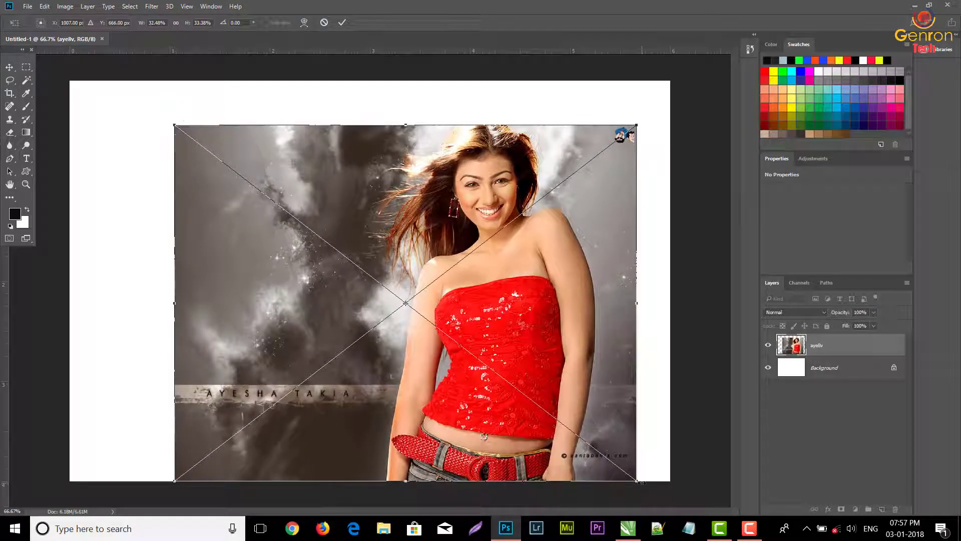
pyautogui.moveTo(636, 480)
pyautogui.mouseDown()
pyautogui.moveTo(512, 404)
pyautogui.moveTo(612, 460)
pyautogui.mouseUp()
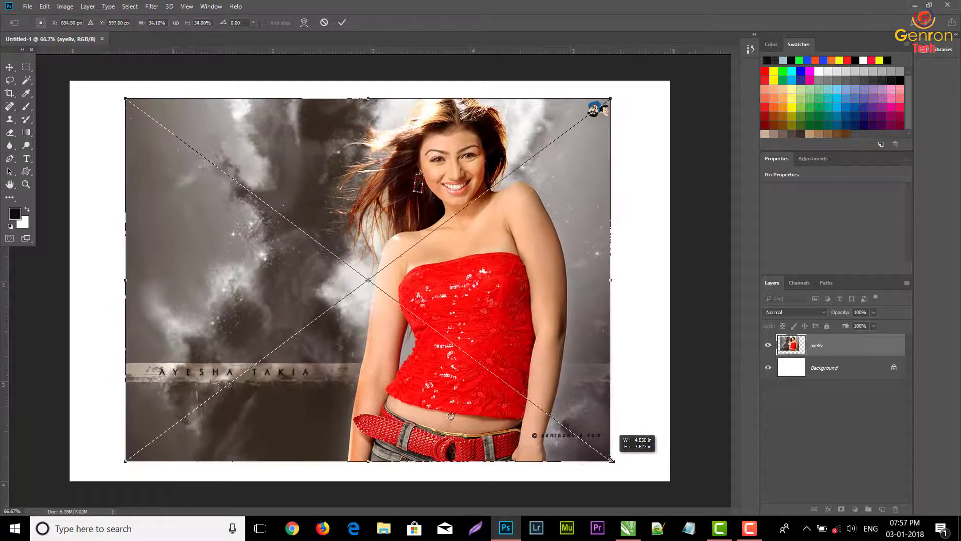
pyautogui.press('Return')
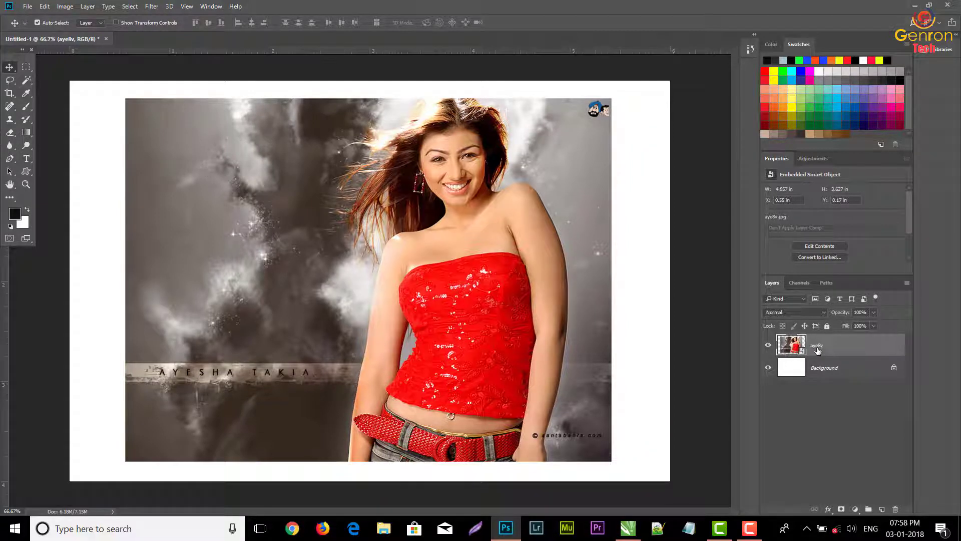
pyautogui.doubleClick(817, 346)
pyautogui.write('Takiya')
pyautogui.press('Return')
# Step: Place Aish 70.jpg as an embedded image above the Takiya layer
pyautogui.click(27, 6)
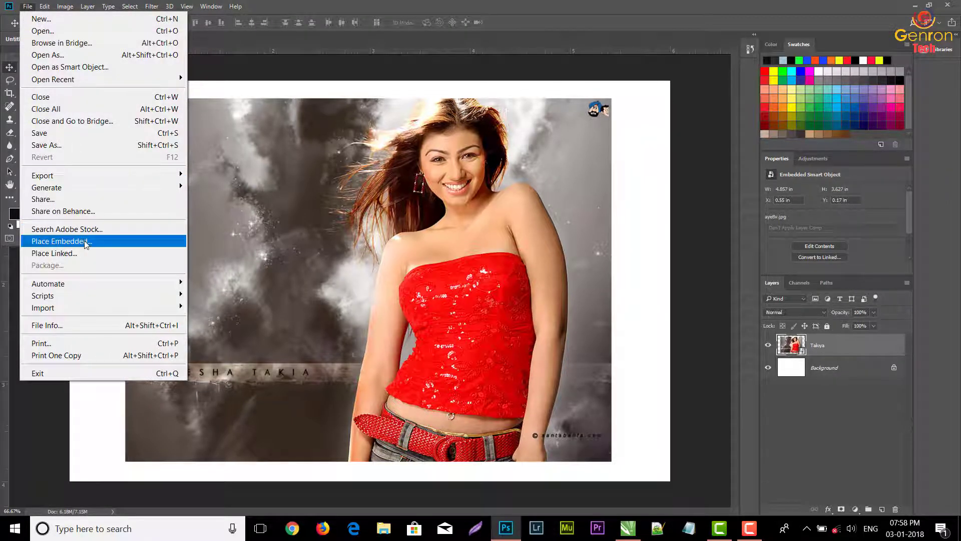
pyautogui.click(86, 243)
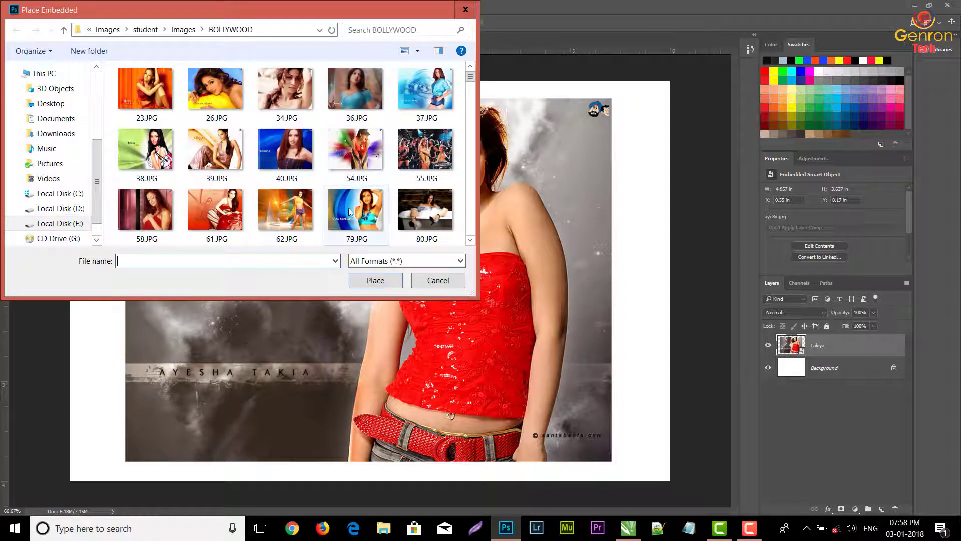
pyautogui.scroll(-3, 214, 190)
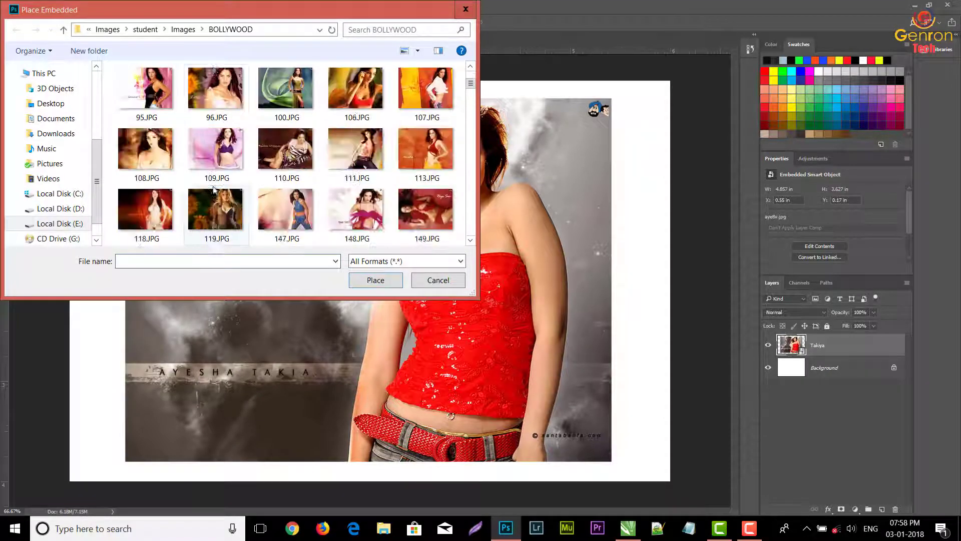
pyautogui.scroll(-5, 215, 189)
pyautogui.scroll(-3, 216, 195)
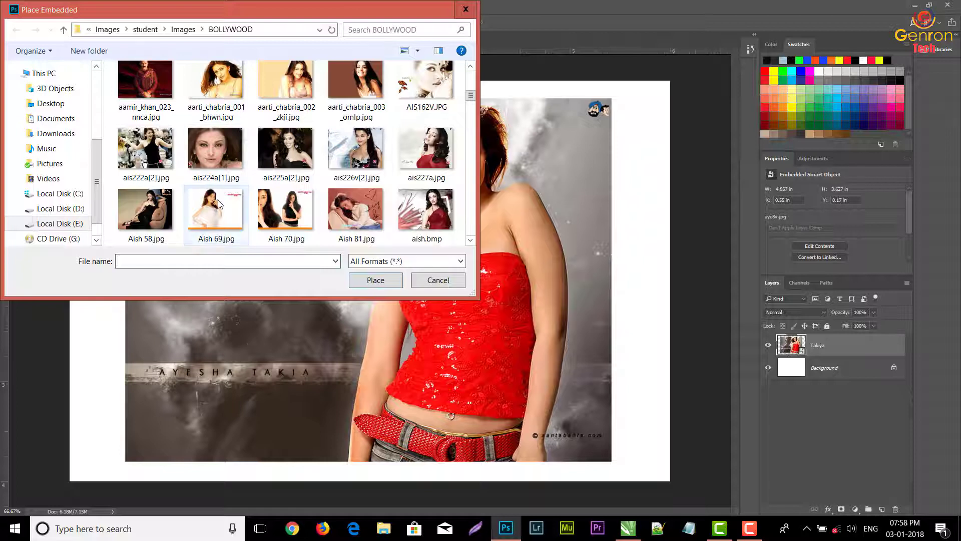
pyautogui.click(219, 203)
pyautogui.click(160, 152)
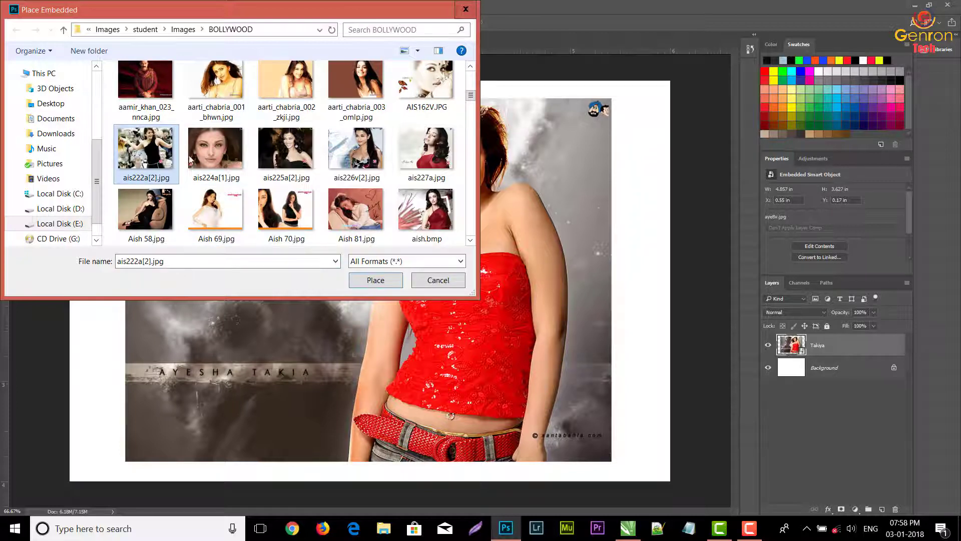
pyautogui.click(280, 202)
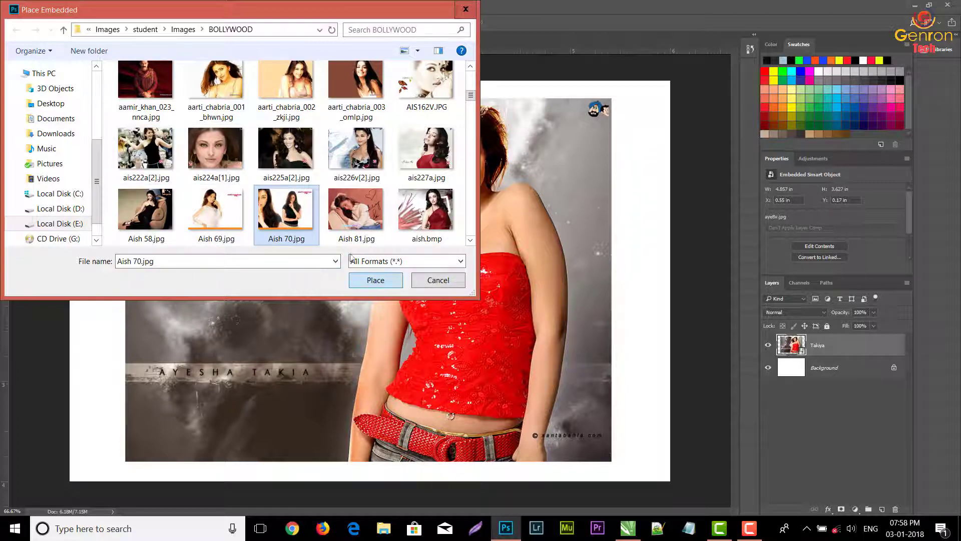
pyautogui.click(371, 280)
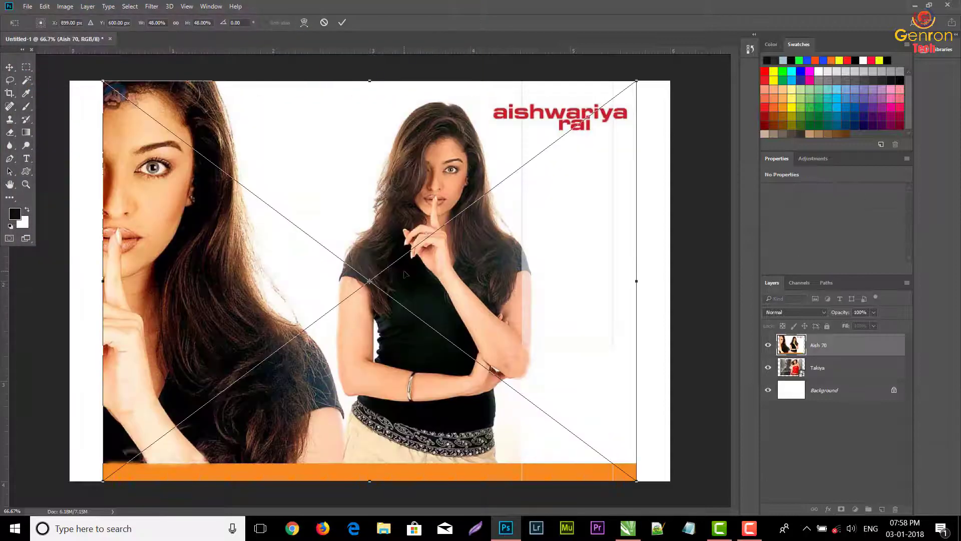
# Step: Fit the Aish 70 photo across the page and rename its layer Ashi
pyautogui.moveTo(406, 253); pyautogui.dragTo(505, 331)
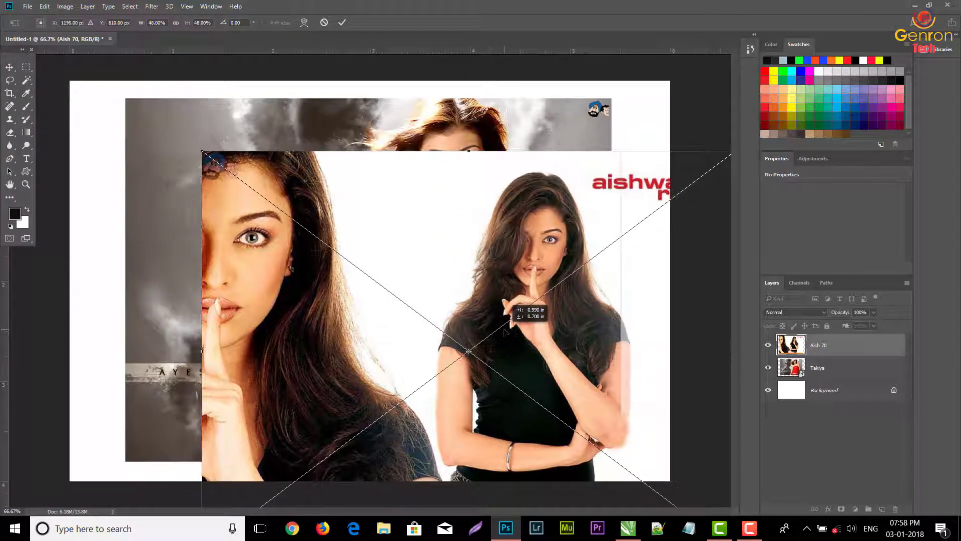
pyautogui.moveTo(389, 278)
pyautogui.mouseDown()
pyautogui.moveTo(431, 318)
pyautogui.moveTo(429, 380)
pyautogui.moveTo(317, 266)
pyautogui.moveTo(290, 207)
pyautogui.mouseUp()
pyautogui.press('Return')
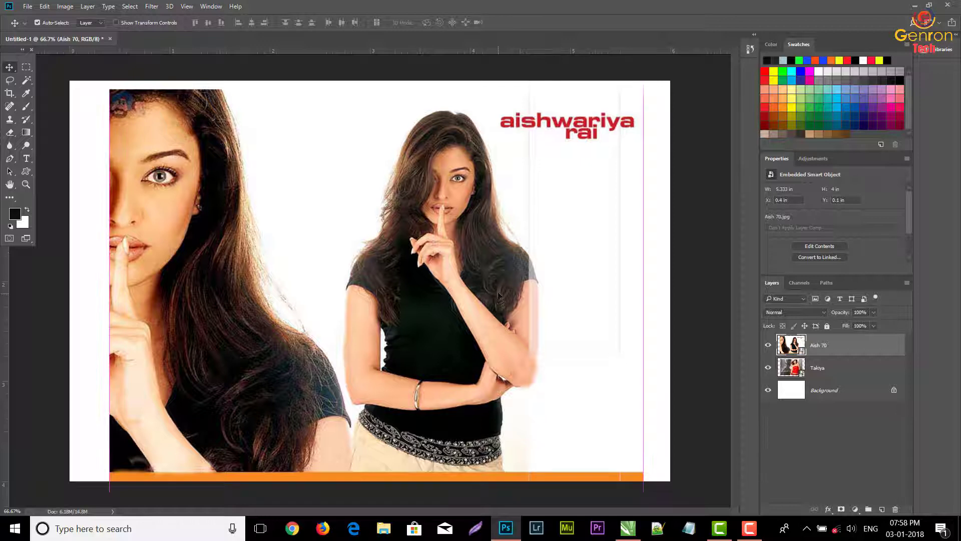
pyautogui.moveTo(499, 296); pyautogui.dragTo(499, 289)
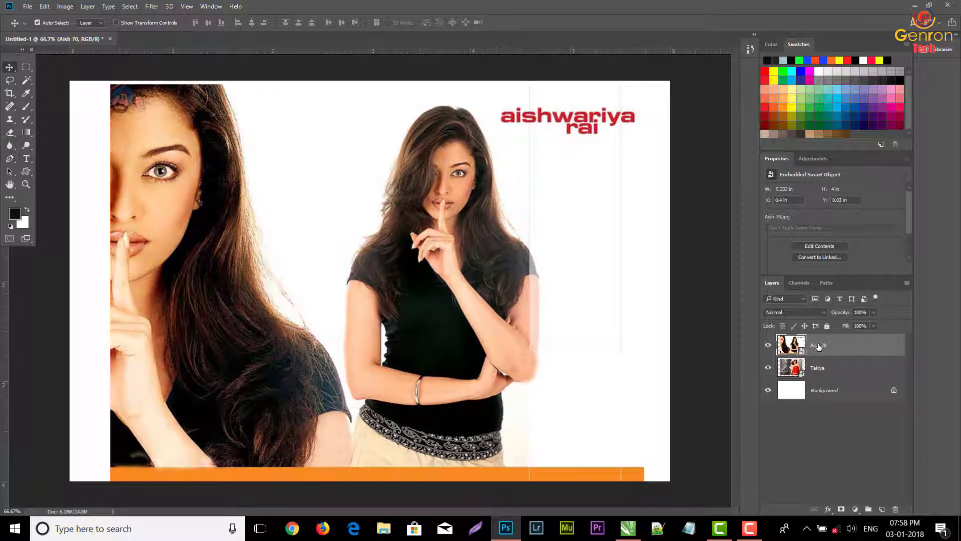
pyautogui.doubleClick(819, 346)
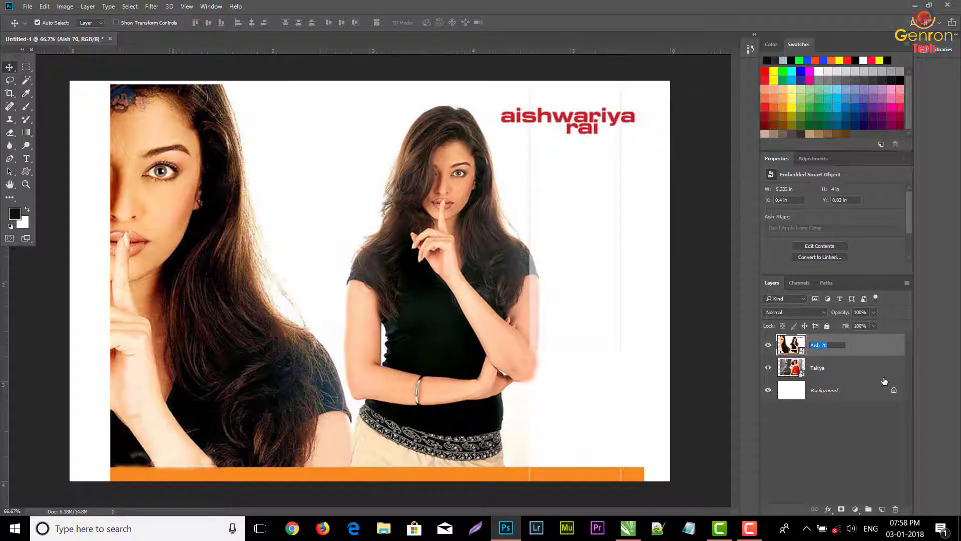
pyautogui.write('Ashi')
pyautogui.press('Return')
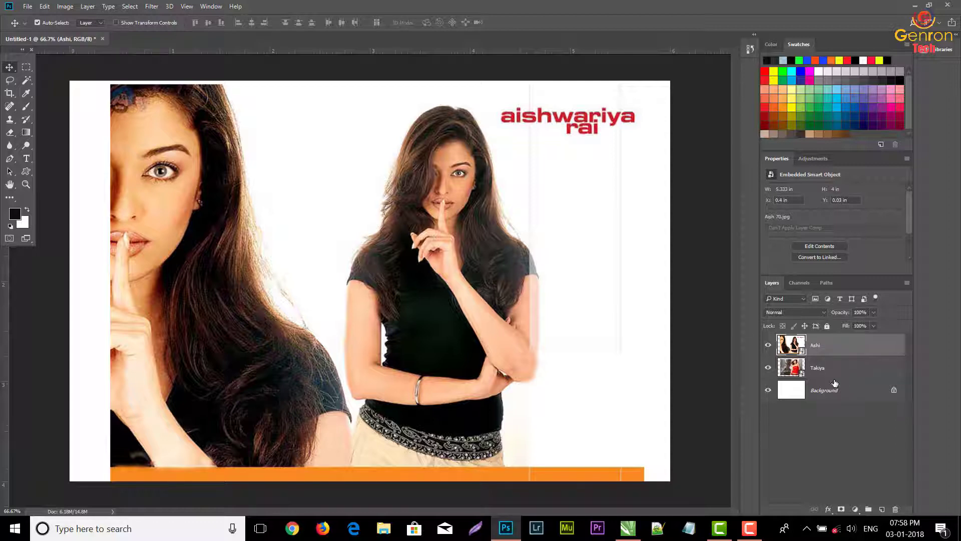
# Step: Place Copy of aamir_khan_022_voei.jpg as a new embedded layer
pyautogui.click(28, 6)
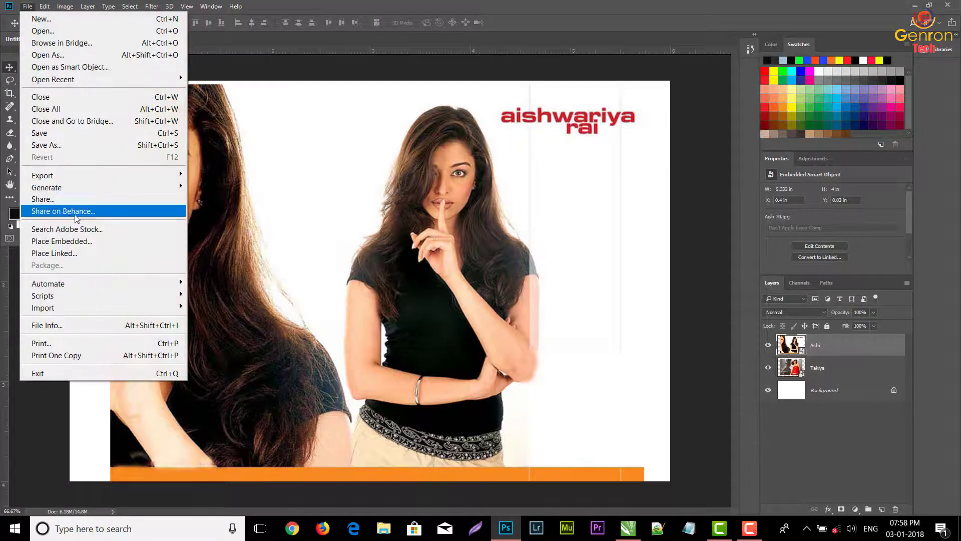
pyautogui.click(85, 243)
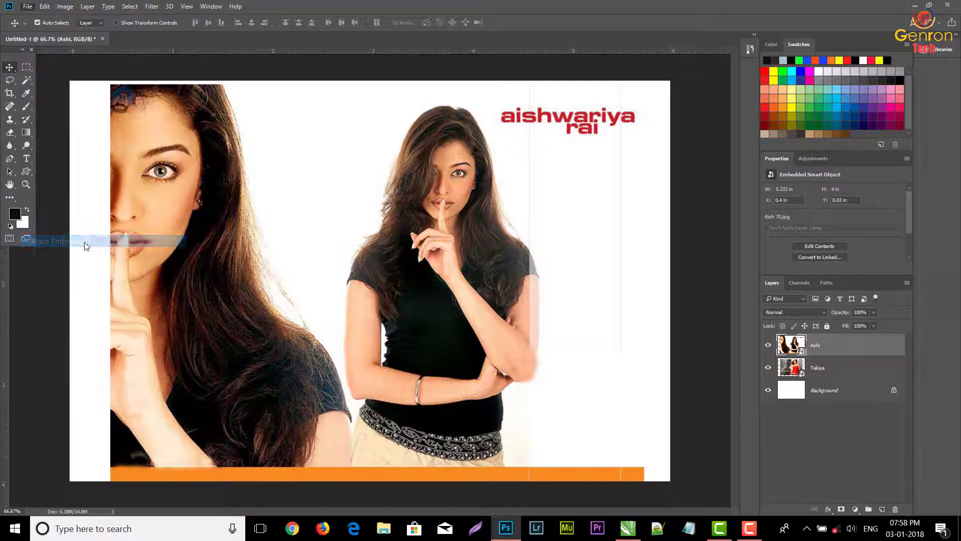
pyautogui.click(355, 210)
pyautogui.scroll(-5, 356, 210)
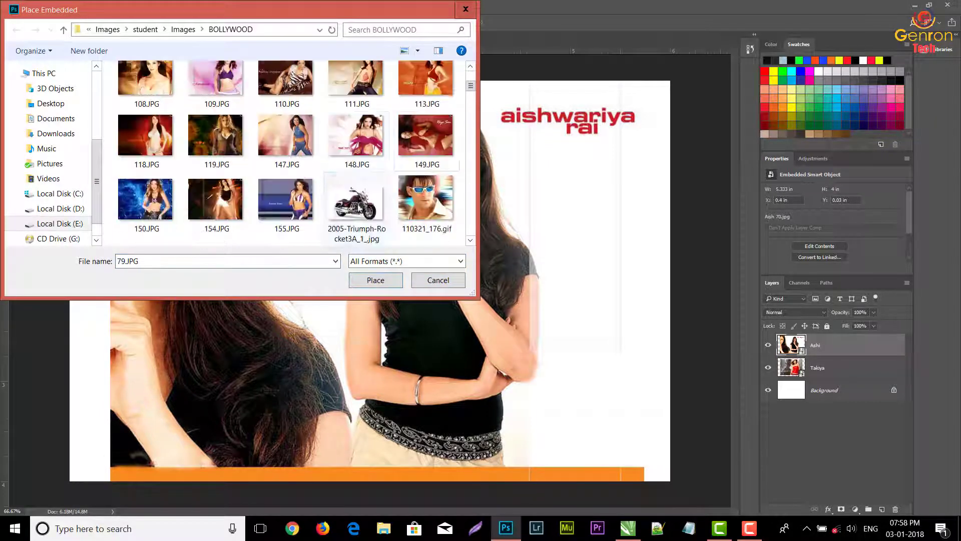
pyautogui.moveTo(471, 87); pyautogui.dragTo(477, 127)
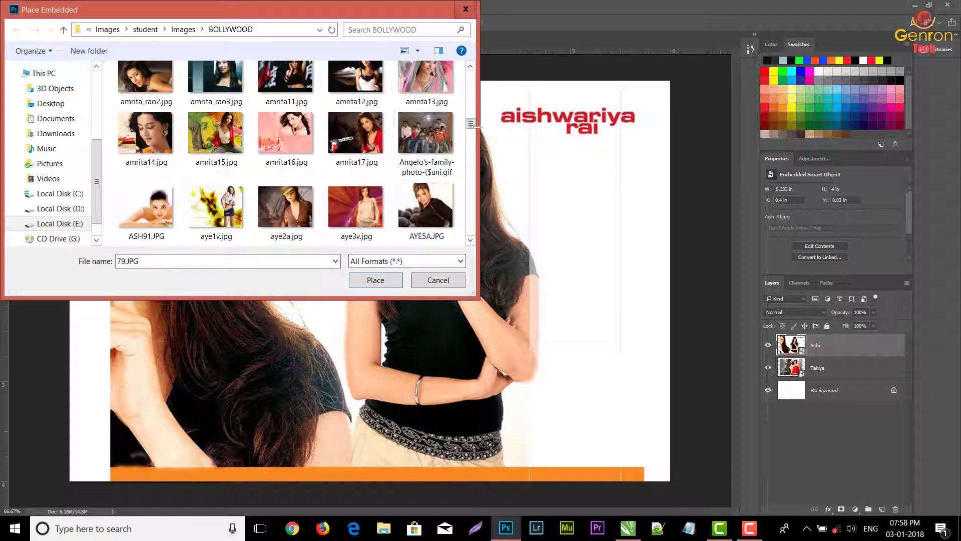
pyautogui.click(419, 205)
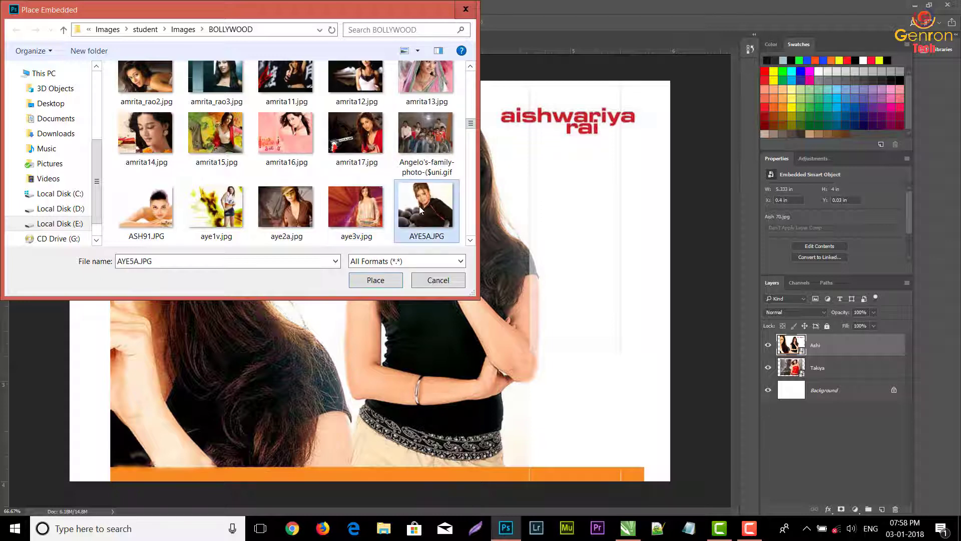
pyautogui.click(471, 140)
pyautogui.moveTo(472, 141); pyautogui.dragTo(472, 158)
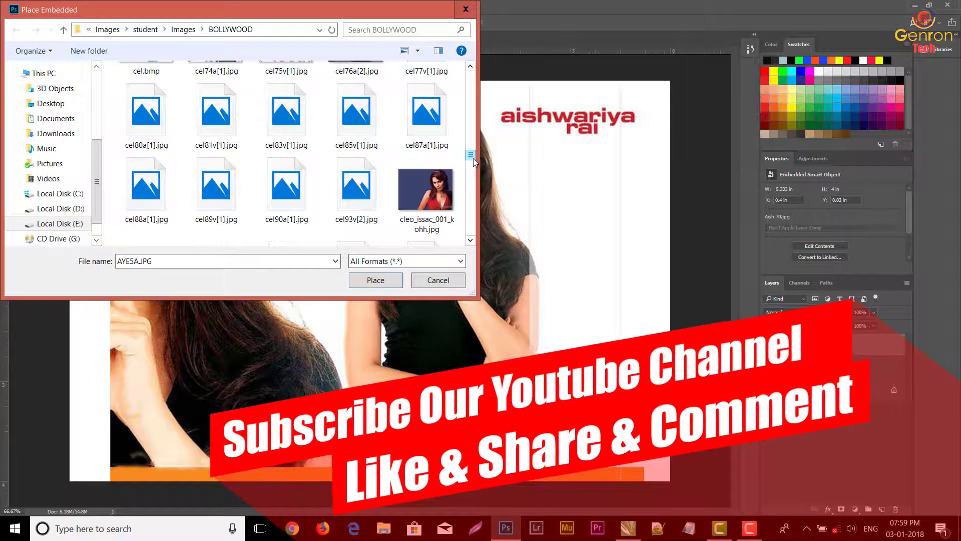
pyautogui.scroll(-3, 302, 203)
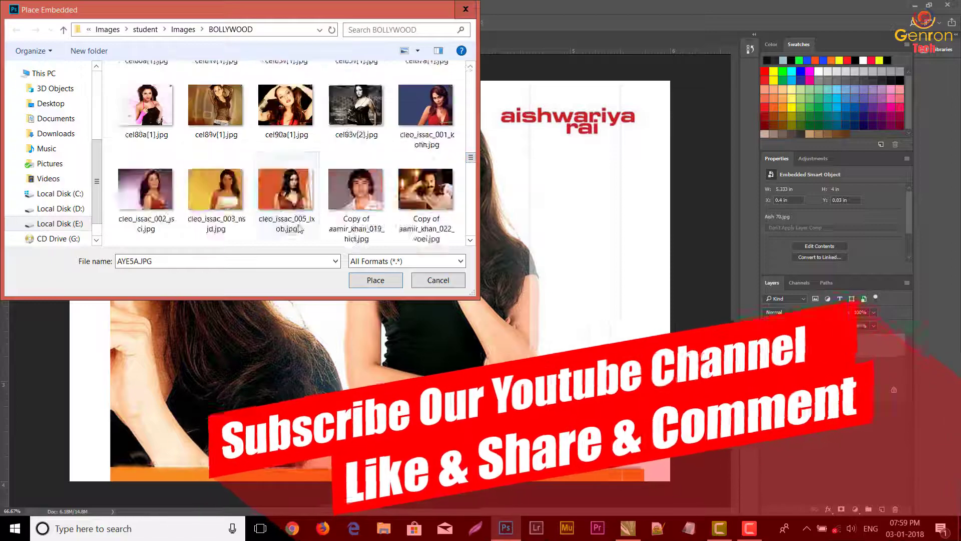
pyautogui.scroll(-2, 302, 203)
pyautogui.scroll(-3, 301, 202)
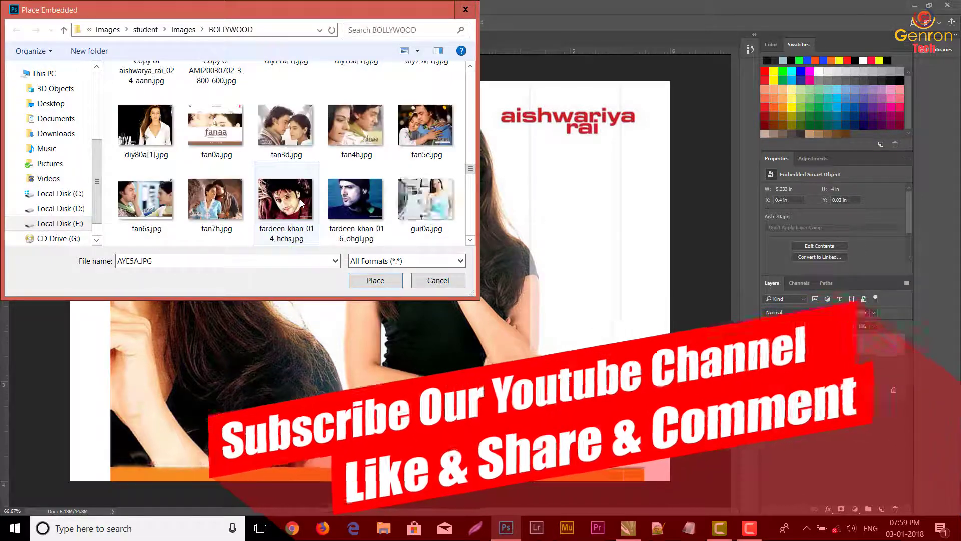
pyautogui.scroll(2, 301, 202)
pyautogui.scroll(2, 299, 199)
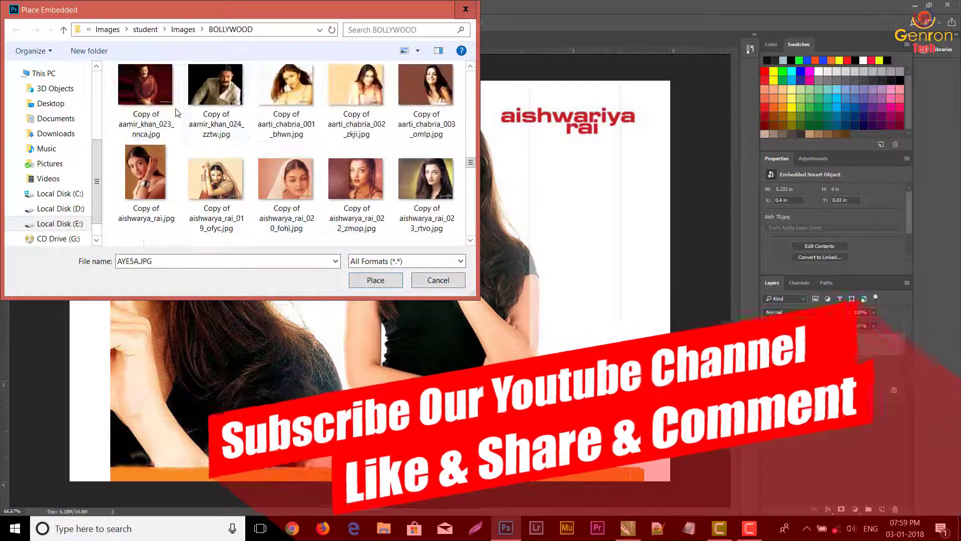
pyautogui.click(145, 85)
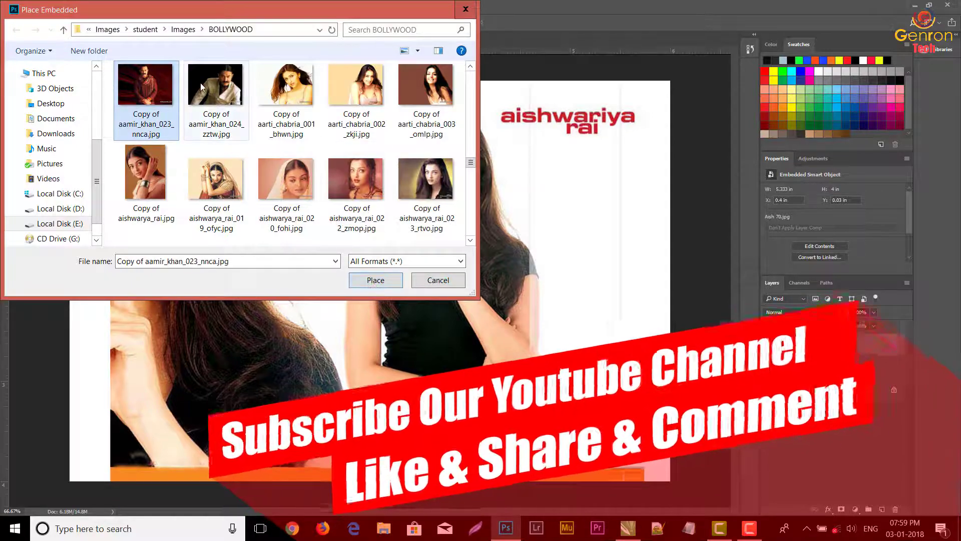
pyautogui.scroll(1, 394, 165)
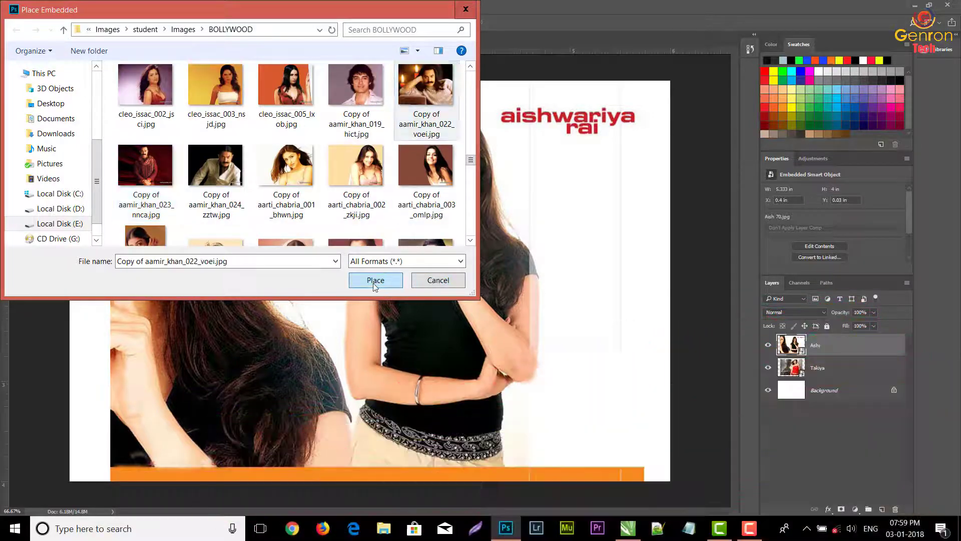
pyautogui.click(373, 281)
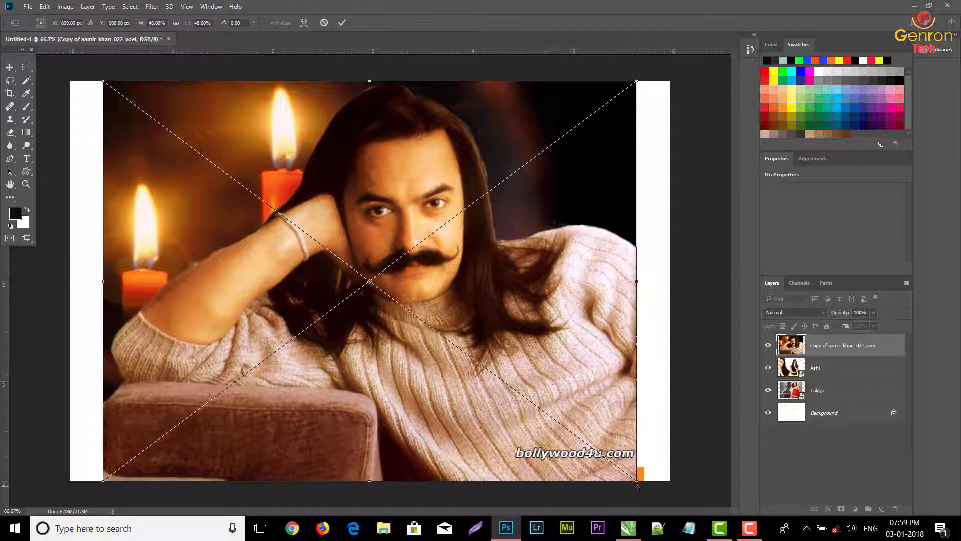
# Step: Scale the aamir_khan photo to about 41.6% and rename its layer Amir
pyautogui.moveTo(636, 480); pyautogui.dragTo(596, 457)
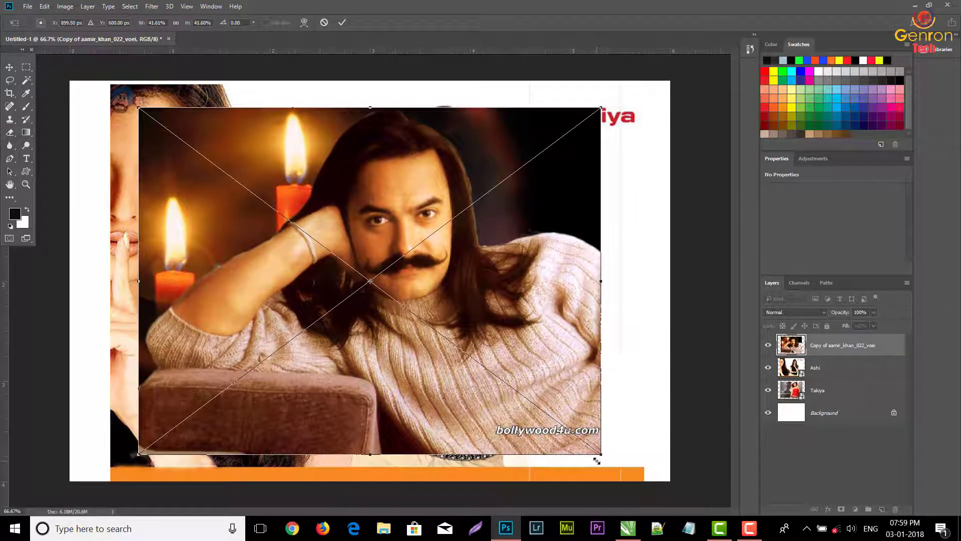
pyautogui.press('Return')
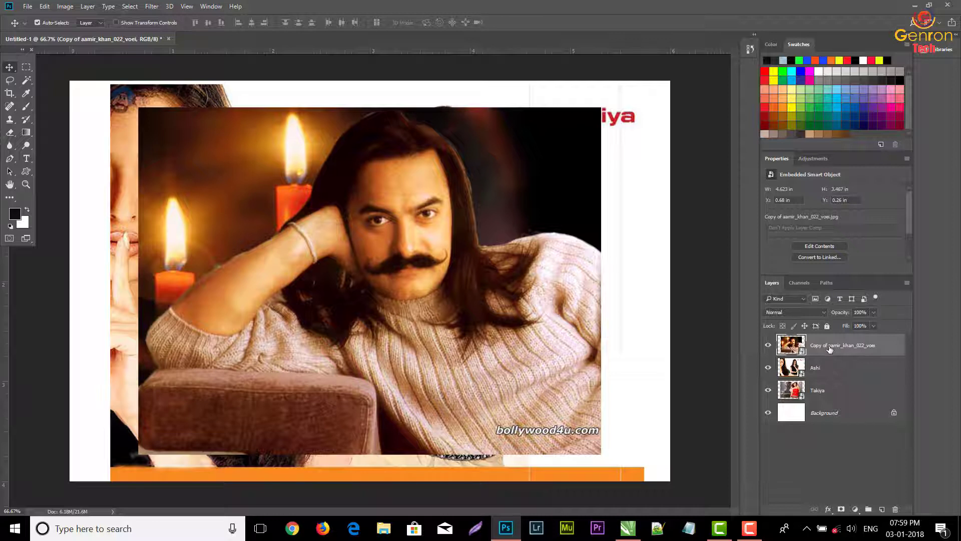
pyautogui.doubleClick(829, 347)
pyautogui.write('Ami')
pyautogui.write('r')
pyautogui.press('Return')
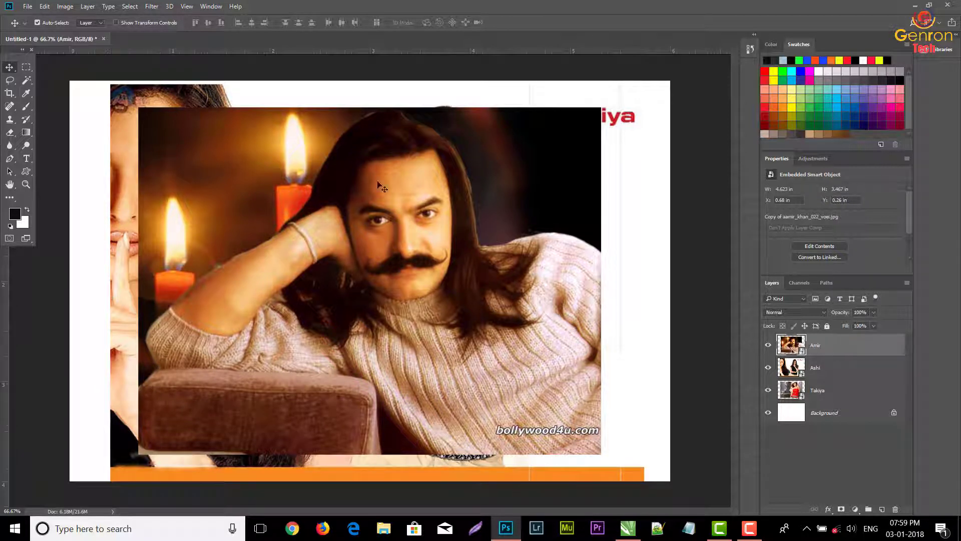
# Step: Drag the Amir photo to lower right and shift the Aishwarya photo so Takiya peeks above
pyautogui.moveTo(213, 189); pyautogui.dragTo(363, 296)
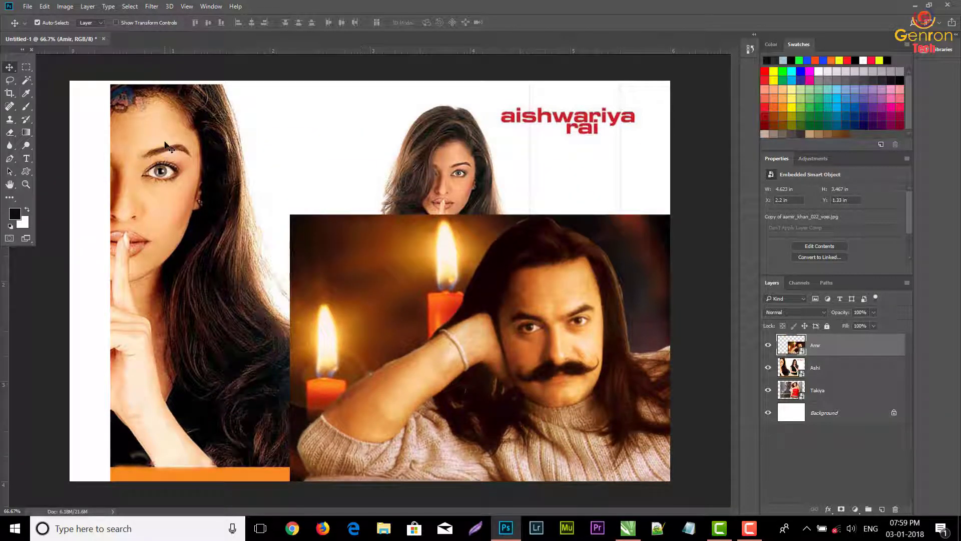
pyautogui.moveTo(165, 145); pyautogui.dragTo(129, 255)
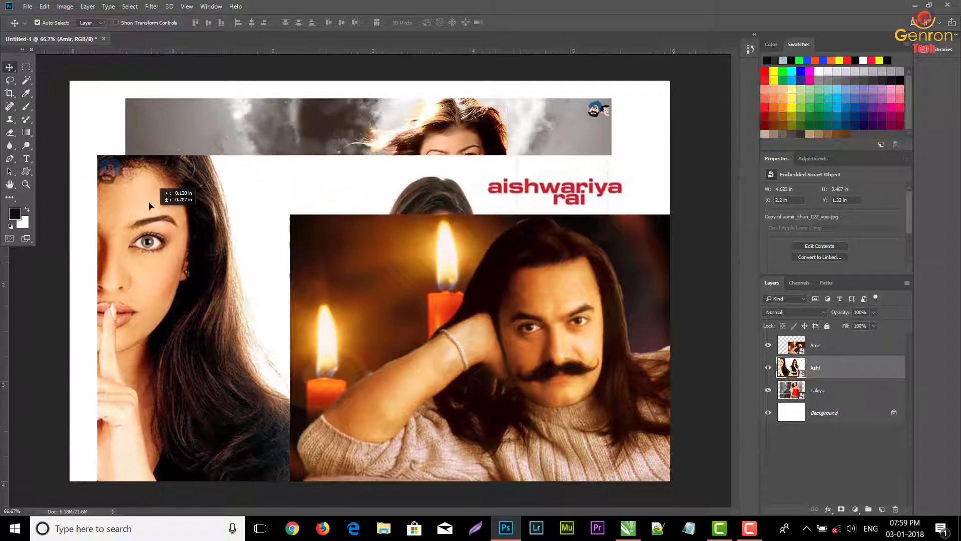
pyautogui.moveTo(129, 255); pyautogui.dragTo(148, 201)
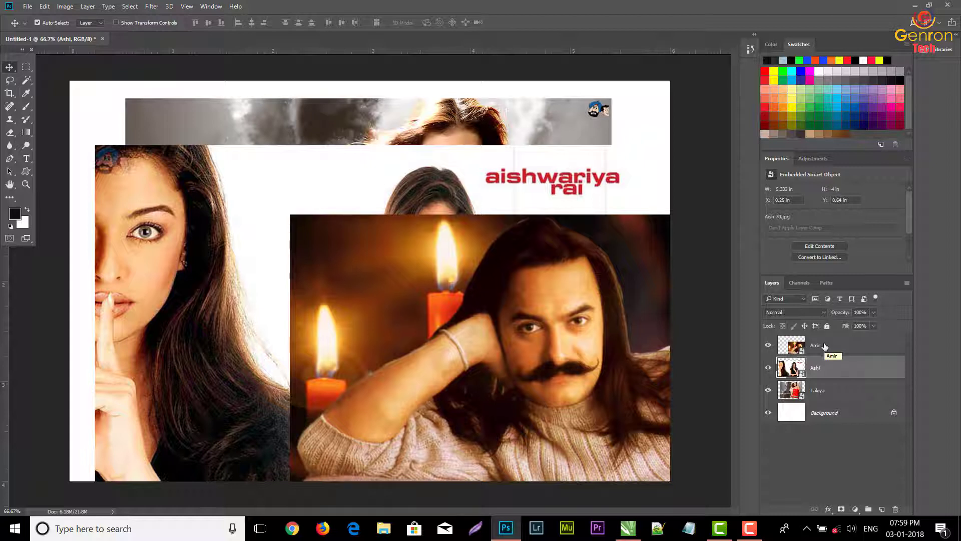
pyautogui.click(821, 394)
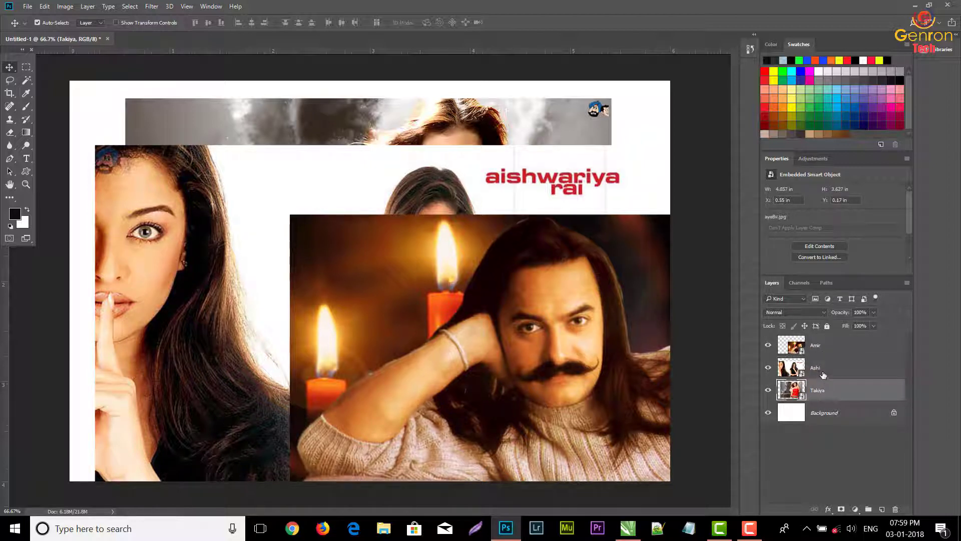
pyautogui.click(821, 369)
pyautogui.click(822, 347)
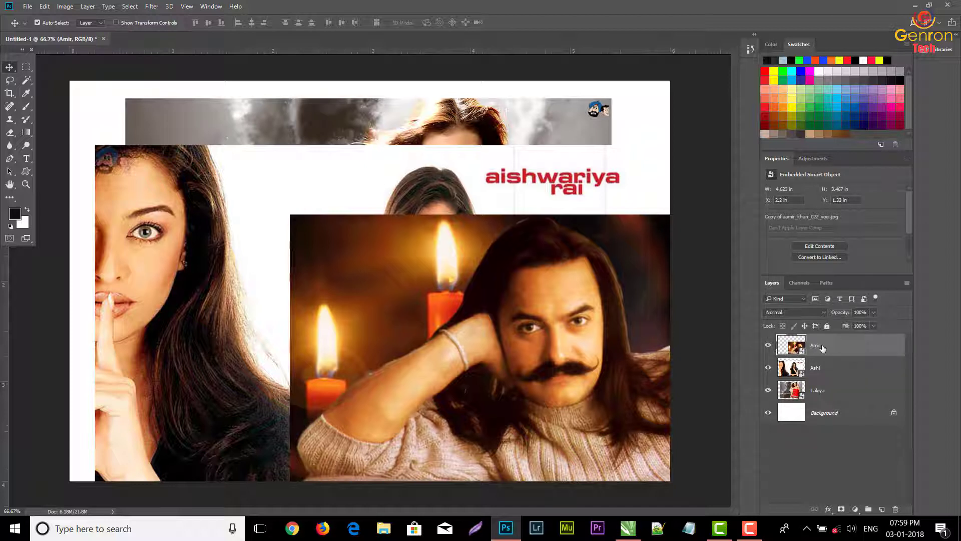
# Step: Reselect the Amir layer and nudge its photo right to 2.3 in by 1.35 in
pyautogui.click(821, 370)
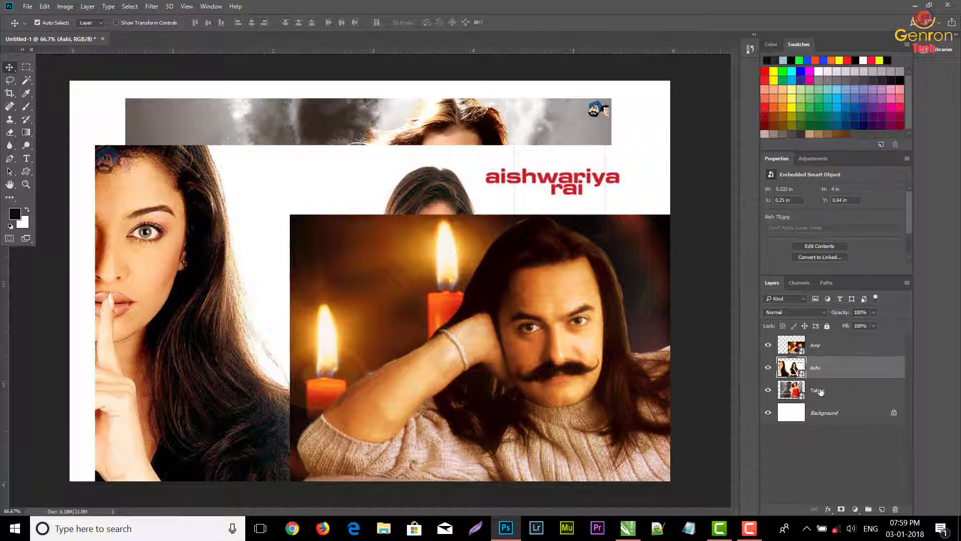
pyautogui.click(821, 394)
pyautogui.click(821, 371)
pyautogui.click(819, 347)
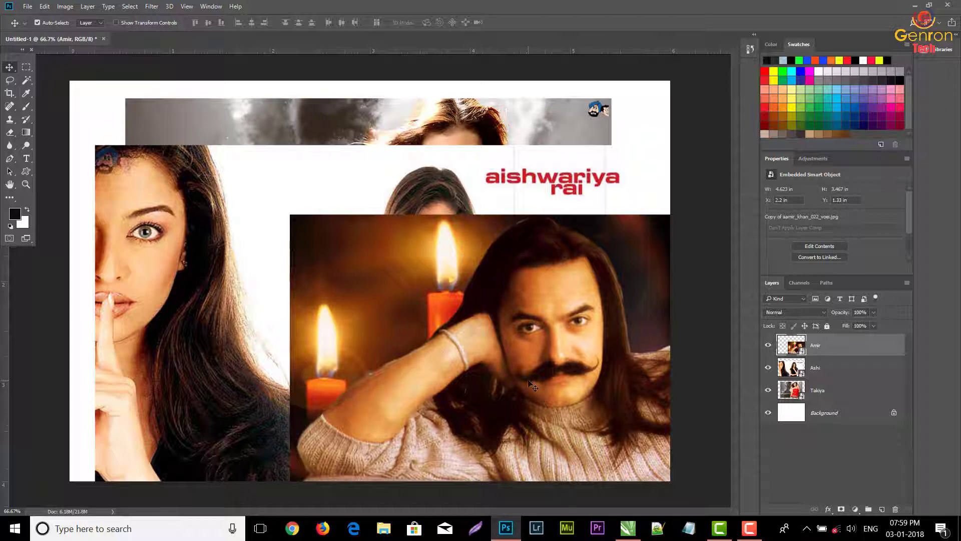
pyautogui.moveTo(529, 381); pyautogui.dragTo(539, 389)
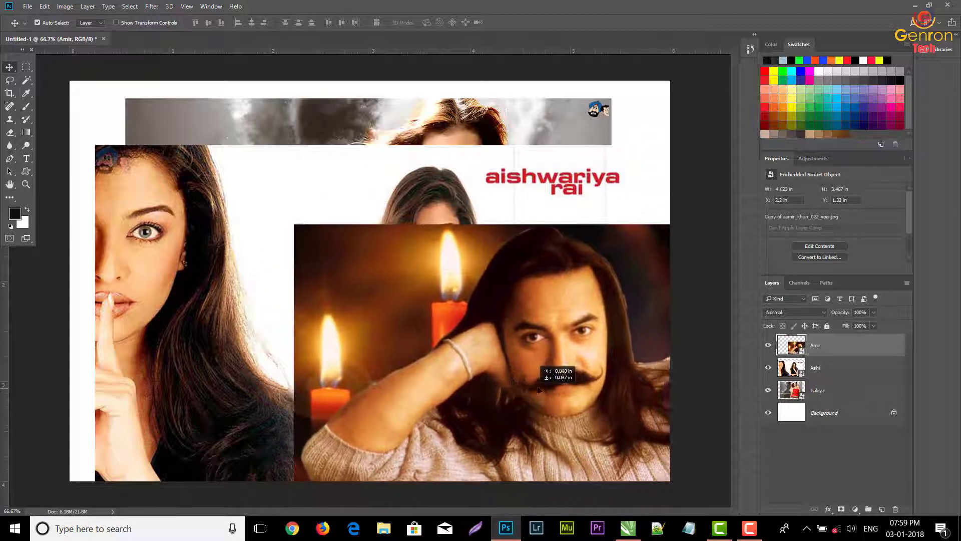
pyautogui.moveTo(539, 389); pyautogui.dragTo(545, 382)
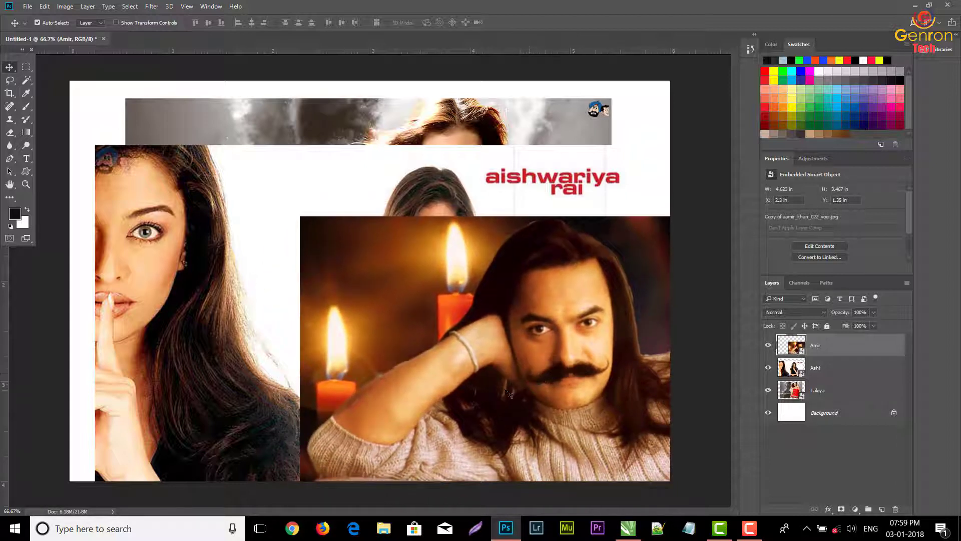
# Step: Preview brightness and contrast 90 on the Amir photo, then cancel without applying
pyautogui.click(66, 7)
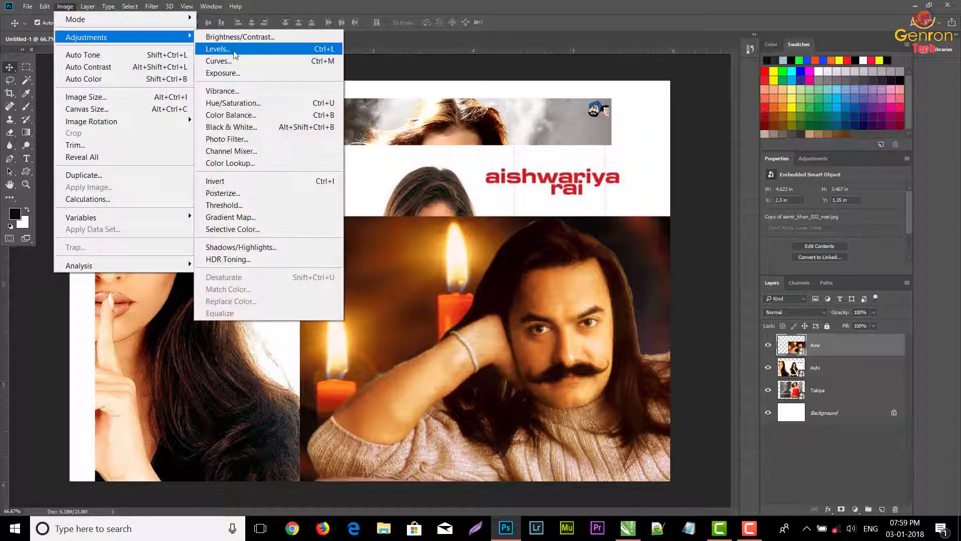
pyautogui.moveTo(87, 37)
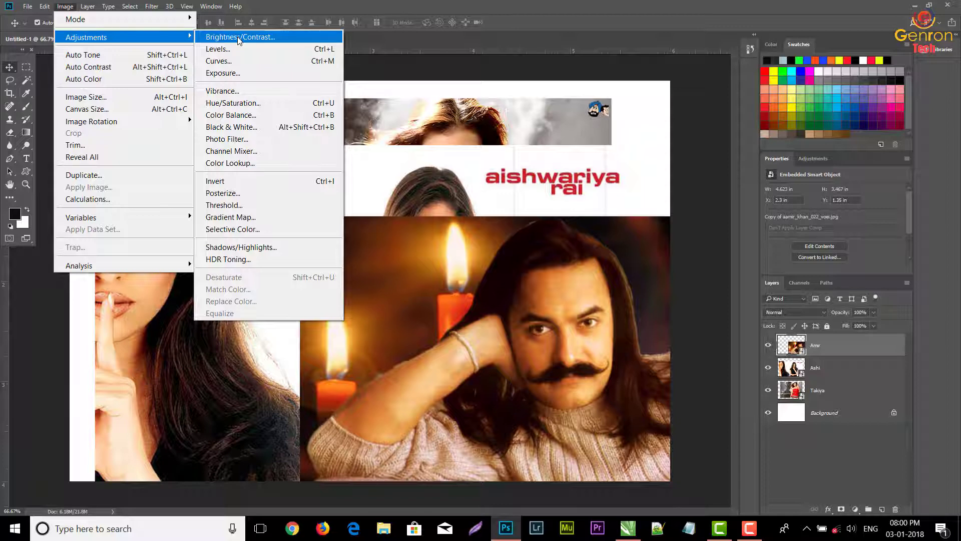
pyautogui.click(239, 37)
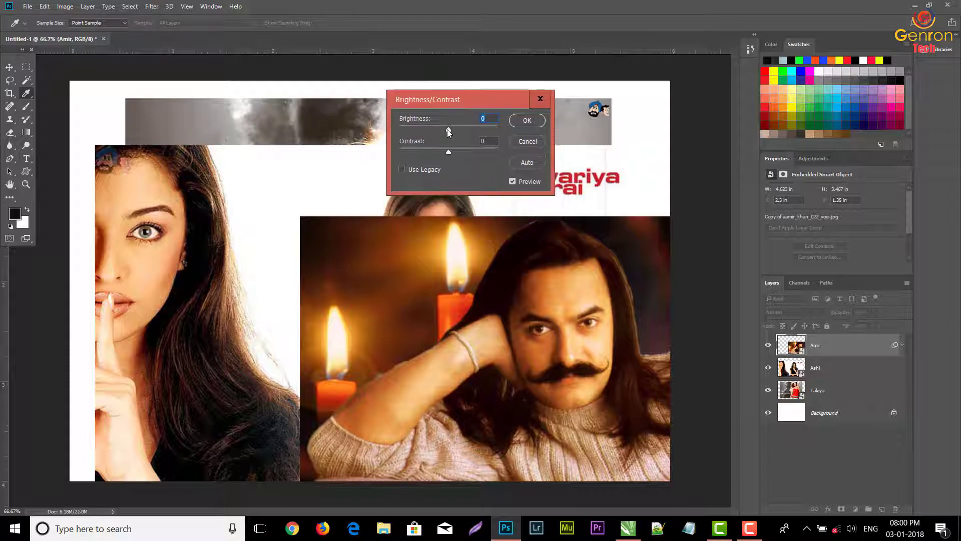
pyautogui.moveTo(448, 130)
pyautogui.mouseDown()
pyautogui.moveTo(489, 130)
pyautogui.moveTo(427, 128)
pyautogui.moveTo(642, 127)
pyautogui.moveTo(704, 109)
pyautogui.mouseUp()
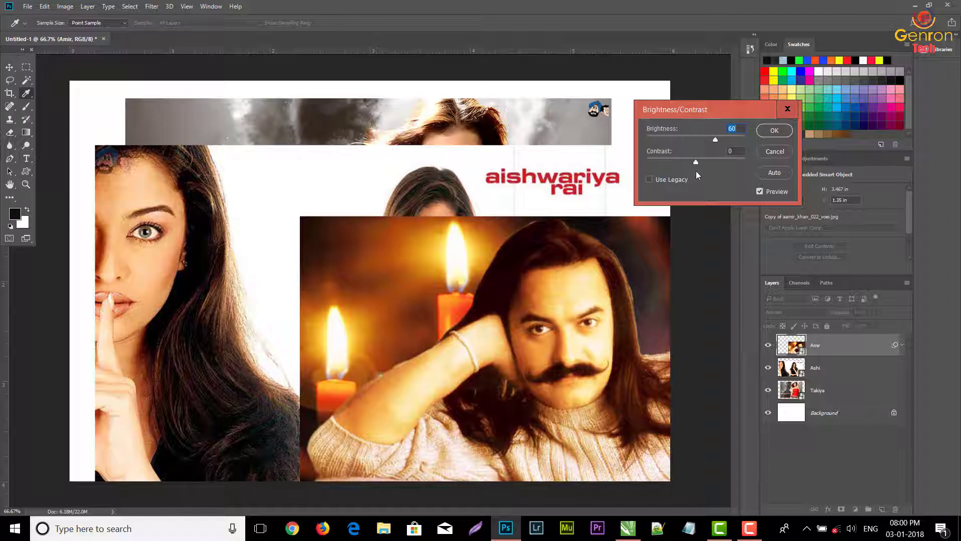
pyautogui.moveTo(696, 163)
pyautogui.mouseDown()
pyautogui.moveTo(677, 161)
pyautogui.moveTo(740, 165)
pyautogui.moveTo(676, 140)
pyautogui.moveTo(729, 140)
pyautogui.moveTo(712, 138)
pyautogui.mouseUp()
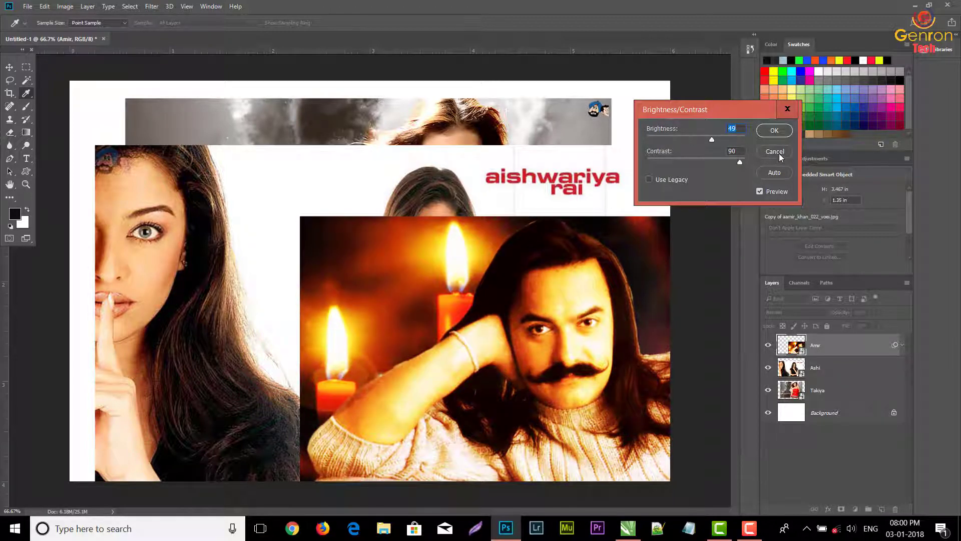
pyautogui.click(778, 151)
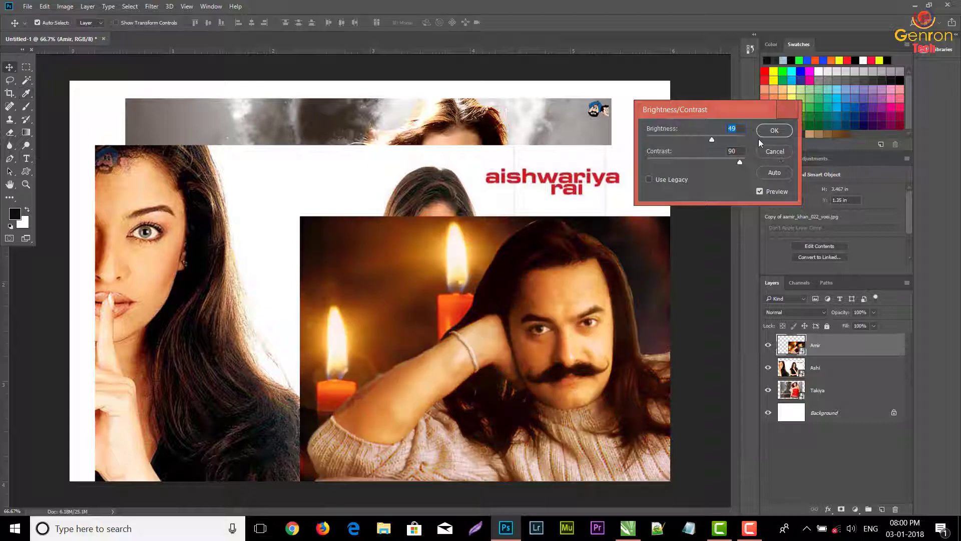
# Step: Move the Aishwarya photo up over Takiya, then preview and cancel brightness/contrast changes
pyautogui.click(816, 368)
pyautogui.moveTo(152, 300); pyautogui.dragTo(156, 254)
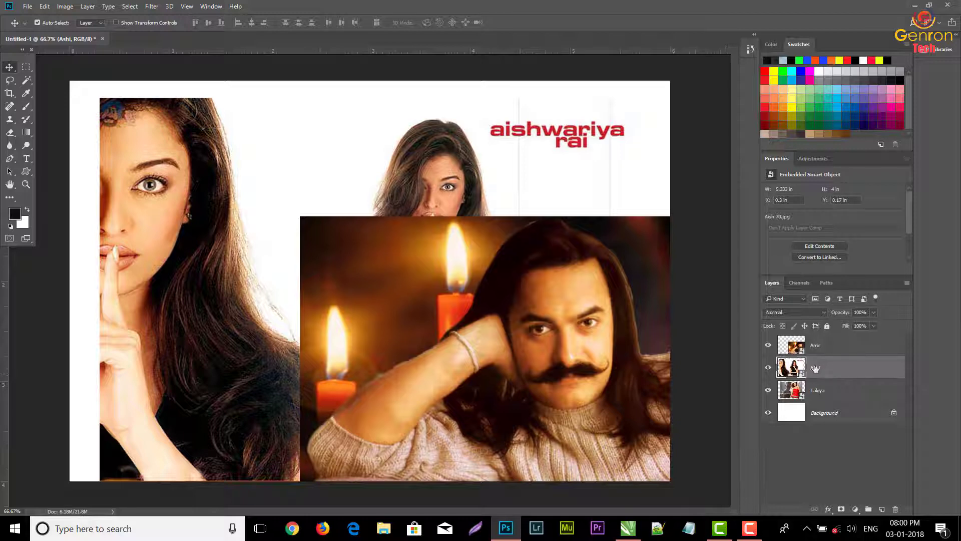
pyautogui.click(65, 7)
pyautogui.moveTo(86, 37)
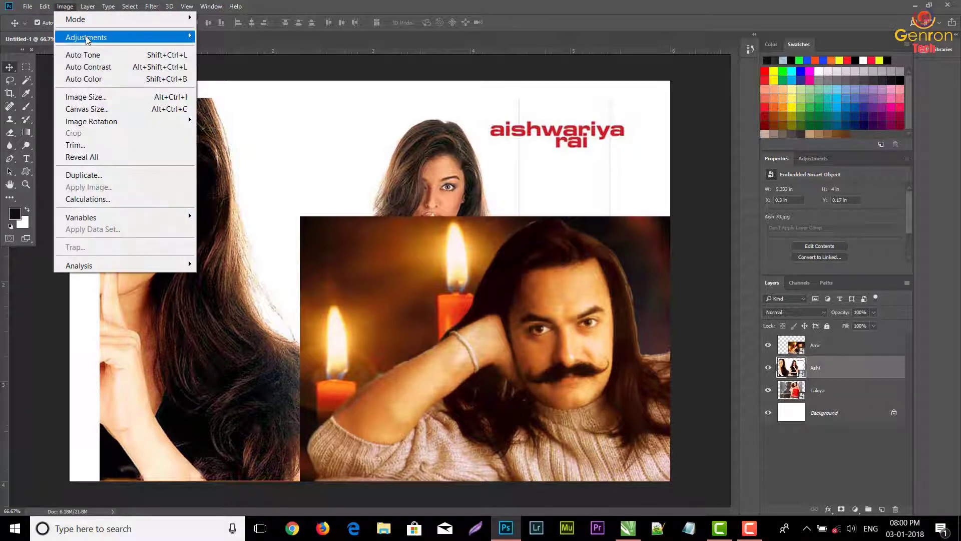
pyautogui.click(271, 41)
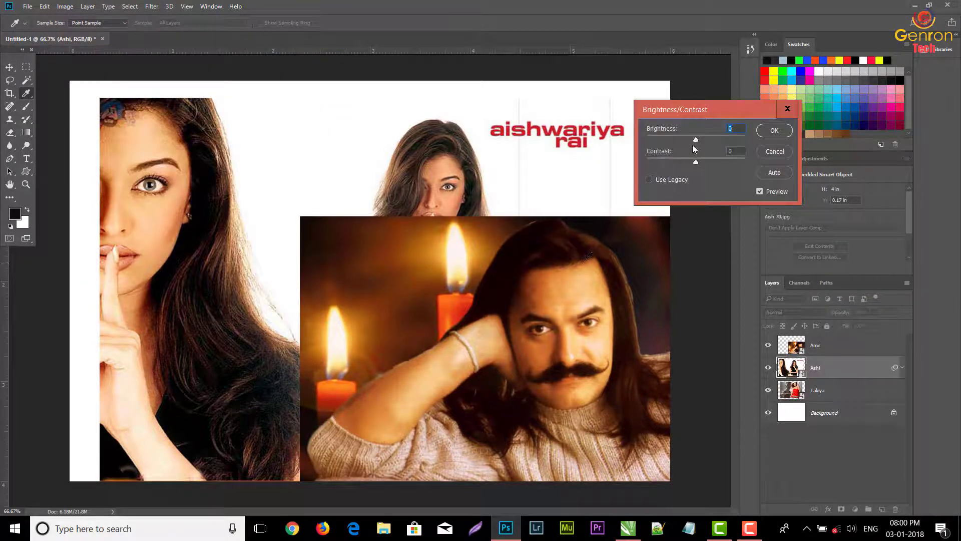
pyautogui.moveTo(695, 140); pyautogui.dragTo(711, 139)
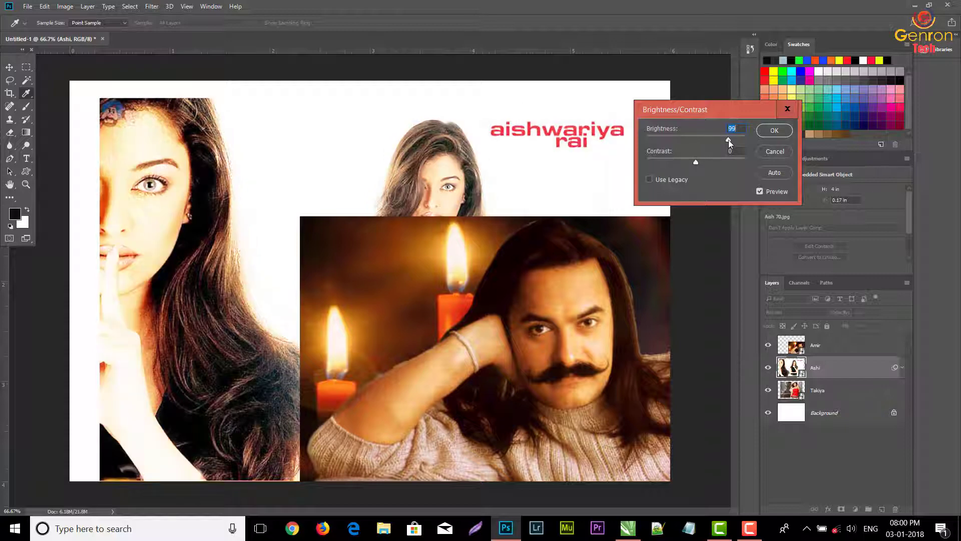
pyautogui.moveTo(696, 161)
pyautogui.mouseDown()
pyautogui.moveTo(726, 161)
pyautogui.moveTo(653, 139)
pyautogui.moveTo(707, 138)
pyautogui.moveTo(664, 141)
pyautogui.mouseUp()
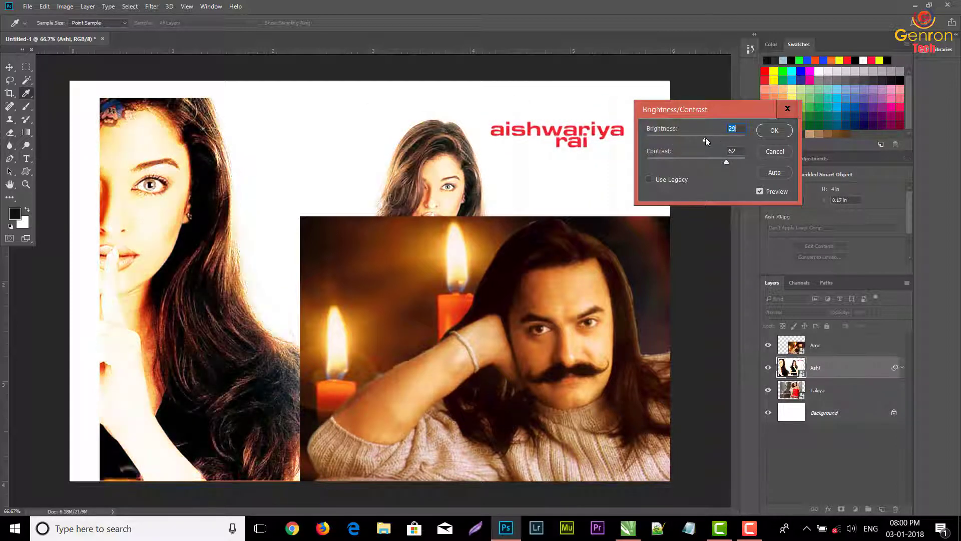
pyautogui.click(779, 148)
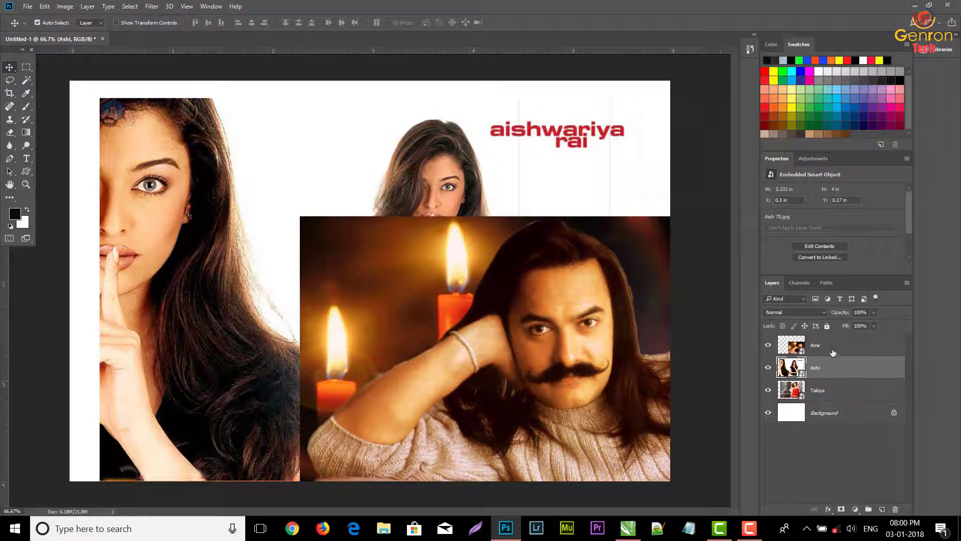
# Step: Select the Amir layer and move its photo up and left toward the centre
pyautogui.click(836, 391)
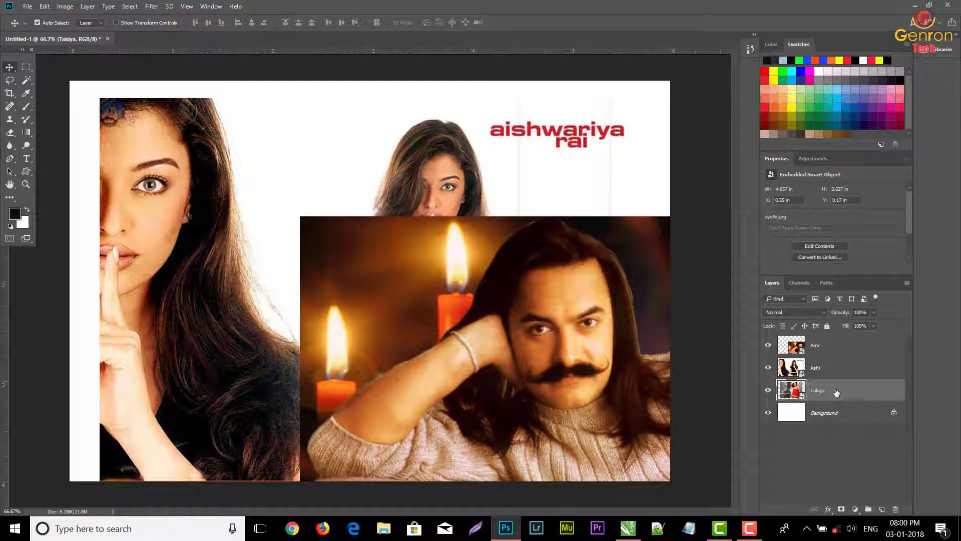
pyautogui.click(830, 373)
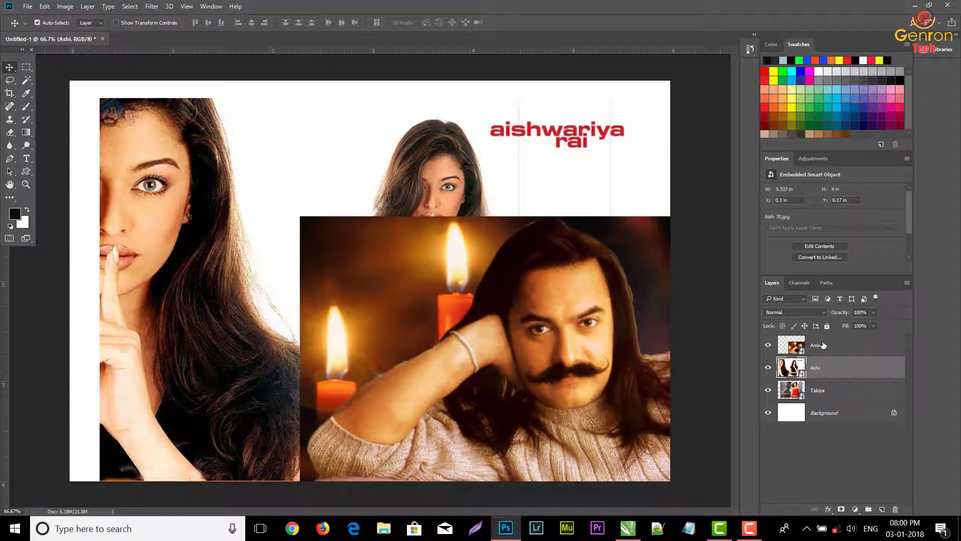
pyautogui.click(824, 345)
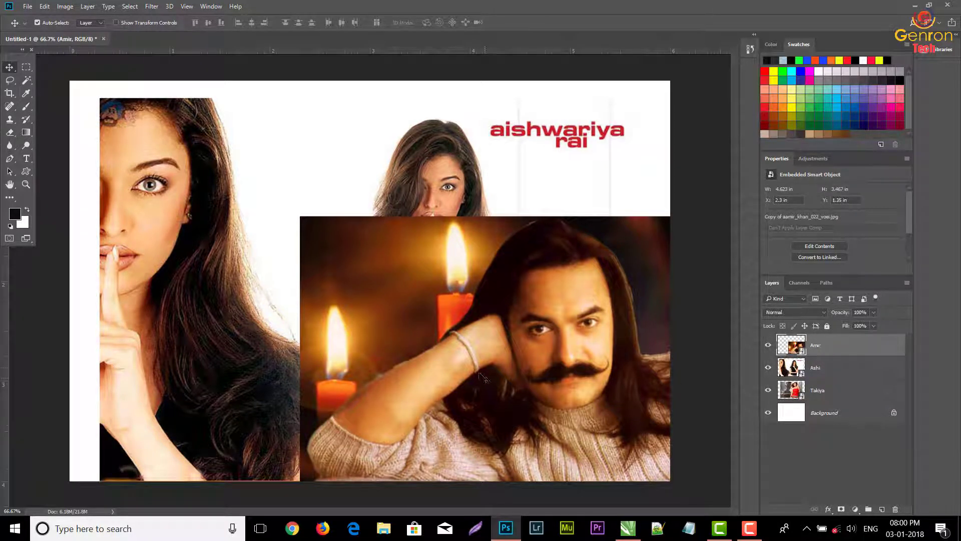
pyautogui.moveTo(500, 373)
pyautogui.mouseDown()
pyautogui.moveTo(396, 288)
pyautogui.moveTo(349, 284)
pyautogui.mouseUp()
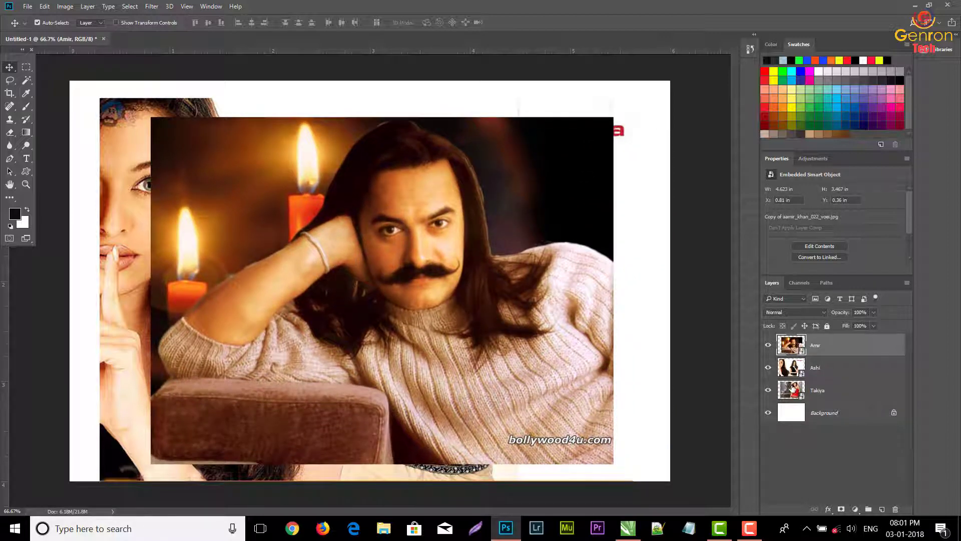
# Step: Hide the Amir, Aishwarya and Takiya photos in turn, then show them again
pyautogui.click(768, 347)
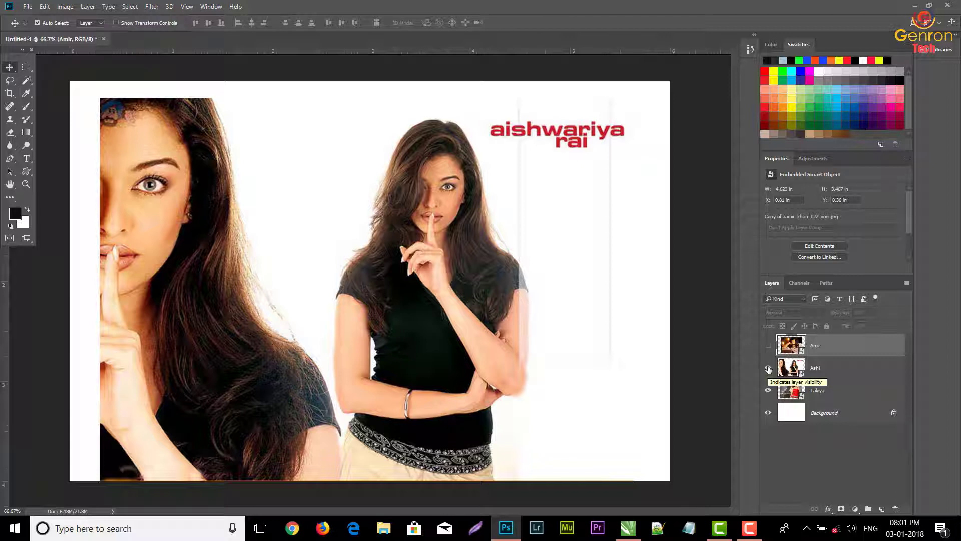
pyautogui.click(769, 369)
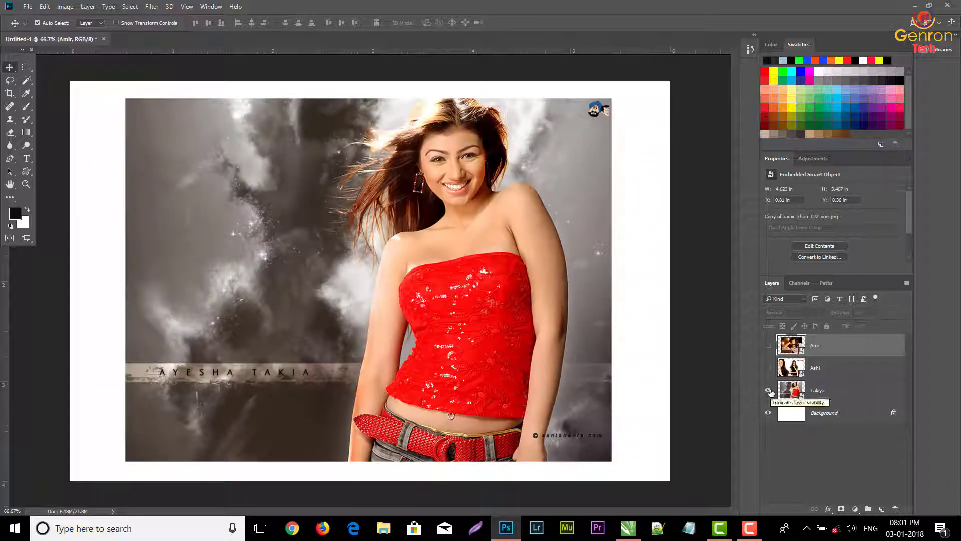
pyautogui.click(769, 391)
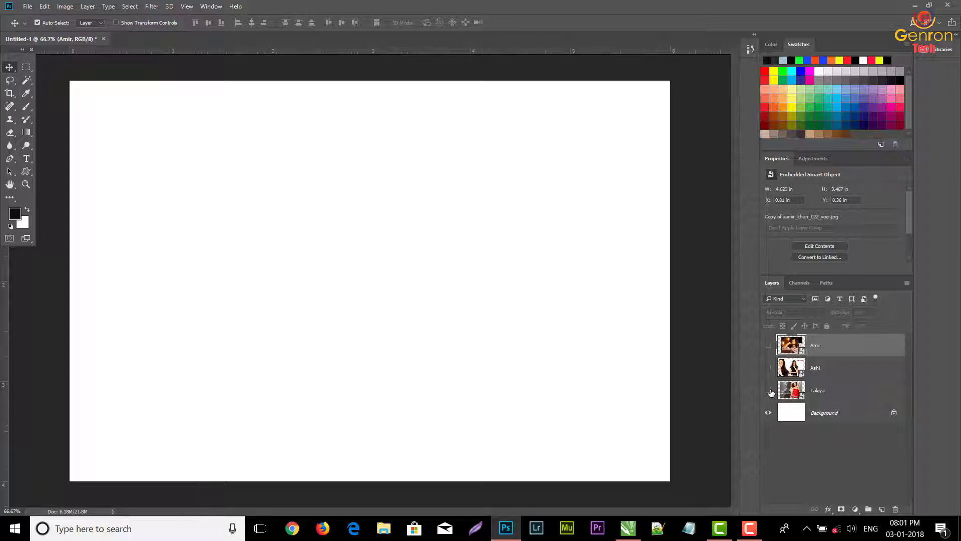
pyautogui.click(769, 390)
pyautogui.click(768, 368)
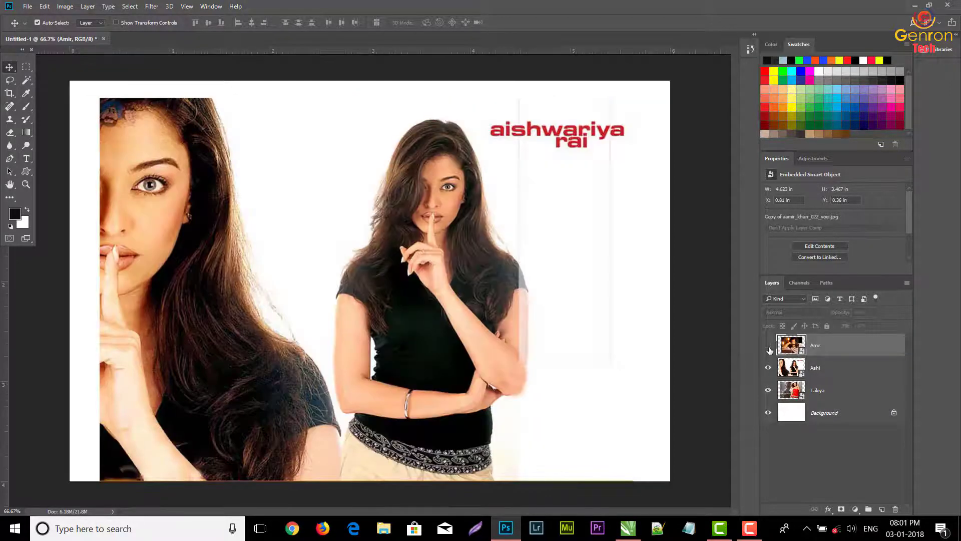
pyautogui.click(769, 346)
# Step: Move the Amir photo down-right and the Ashi photo down-left
pyautogui.click(836, 367)
pyautogui.click(836, 395)
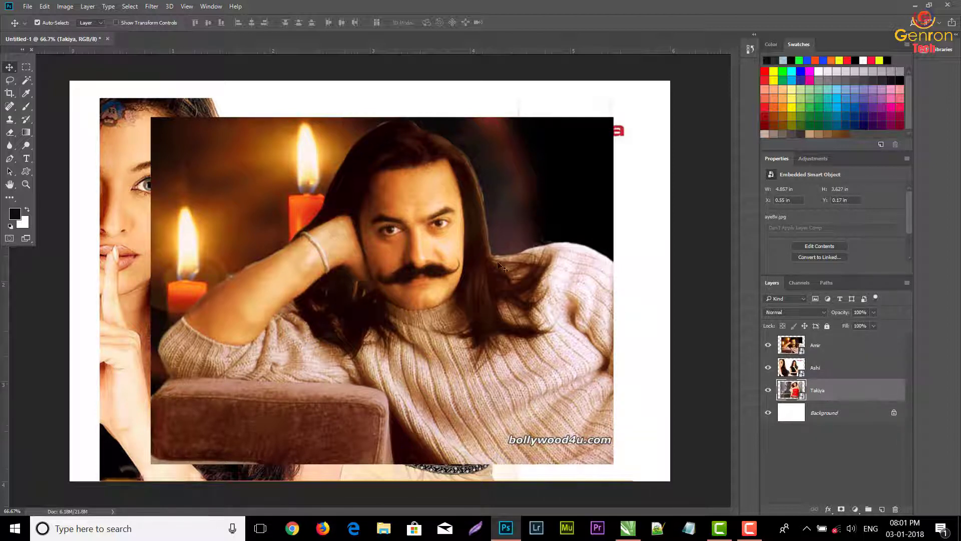
pyautogui.moveTo(485, 253); pyautogui.dragTo(560, 360)
pyautogui.moveTo(475, 166)
pyautogui.mouseDown()
pyautogui.moveTo(376, 279)
pyautogui.moveTo(495, 390)
pyautogui.mouseUp()
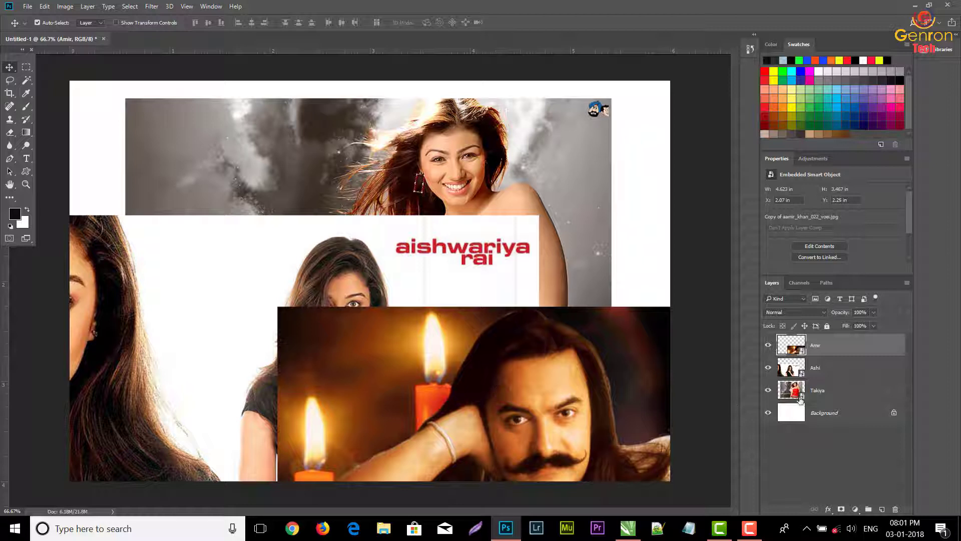
# Step: Drag the Takiya layer to the top of the layer stack
pyautogui.click(821, 393)
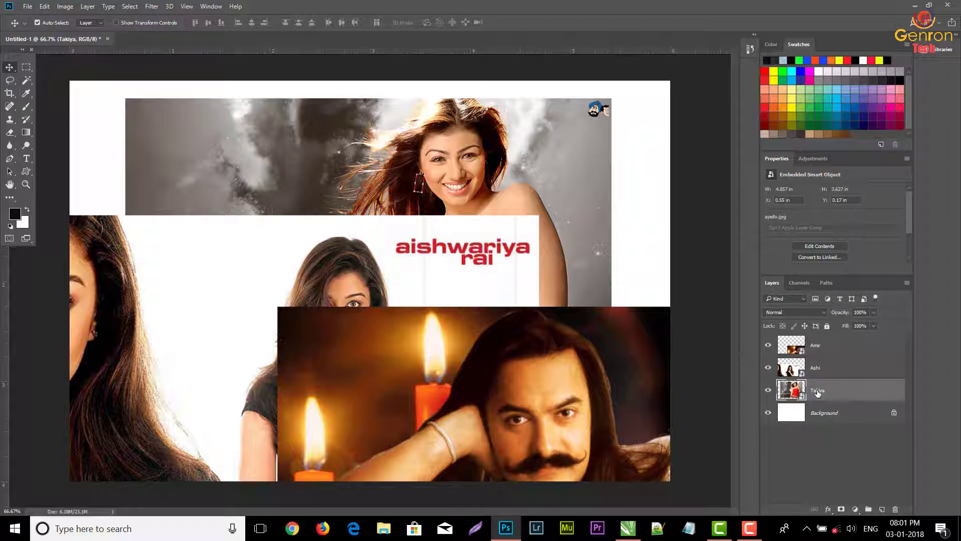
pyautogui.moveTo(817, 393); pyautogui.dragTo(810, 342)
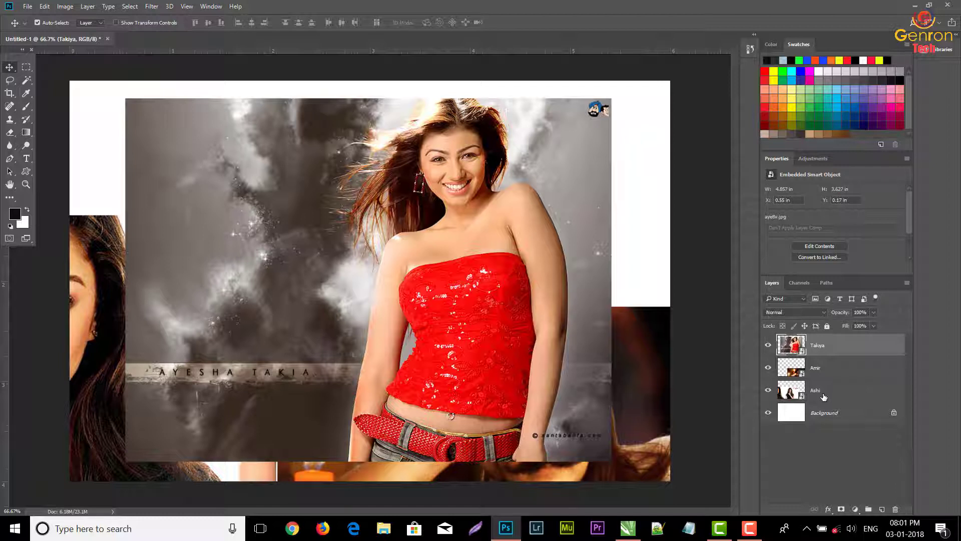
pyautogui.click(822, 416)
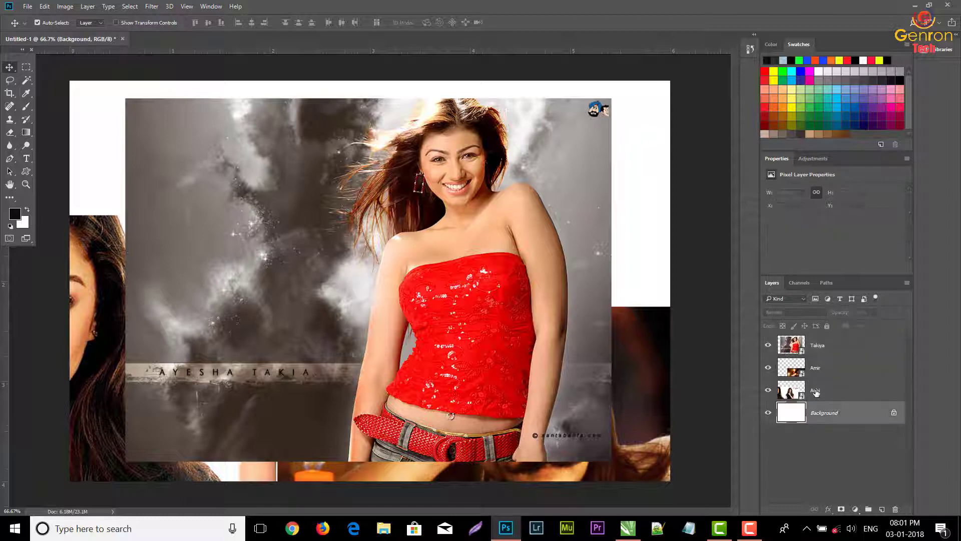
pyautogui.click(811, 385)
pyautogui.click(817, 347)
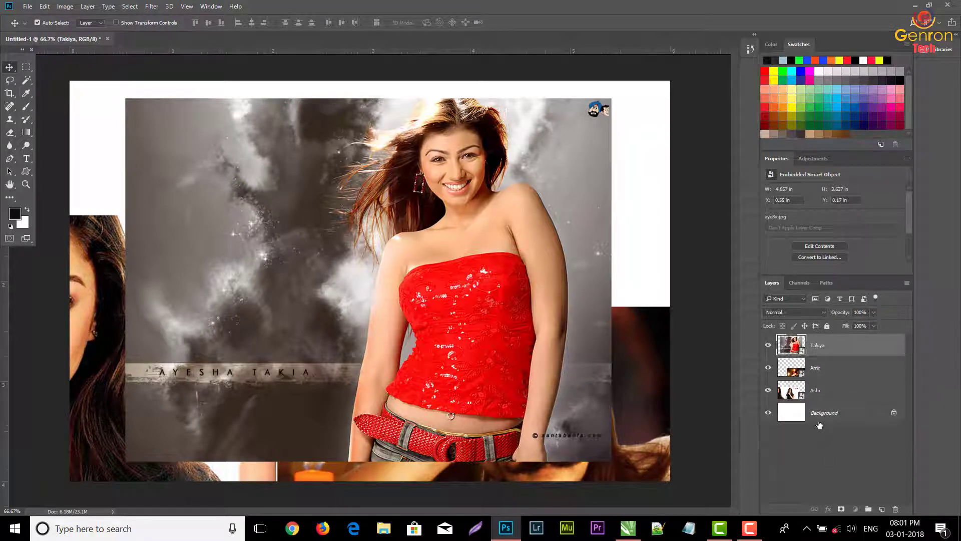
# Step: Shift the Takiya photo slightly right so it covers the page centre
pyautogui.click(820, 419)
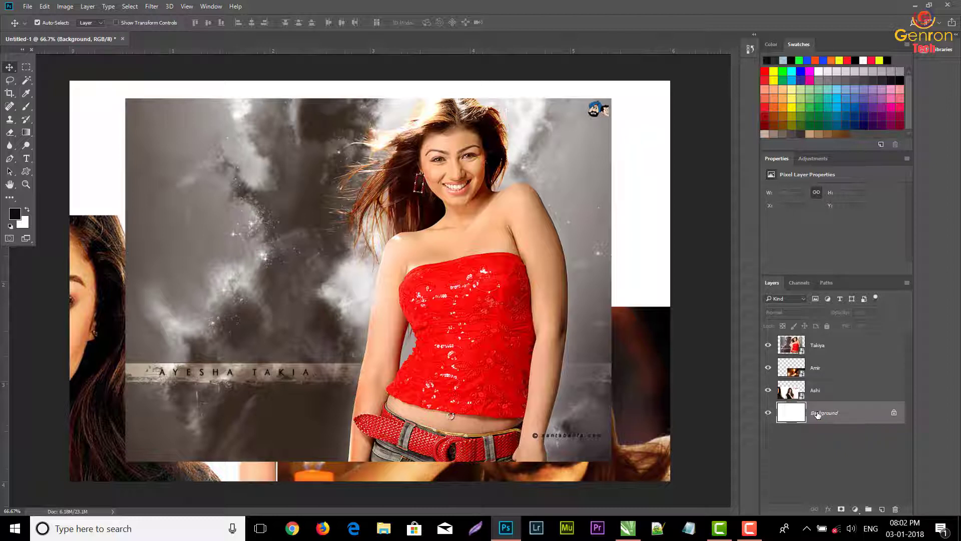
pyautogui.click(820, 353)
pyautogui.click(822, 369)
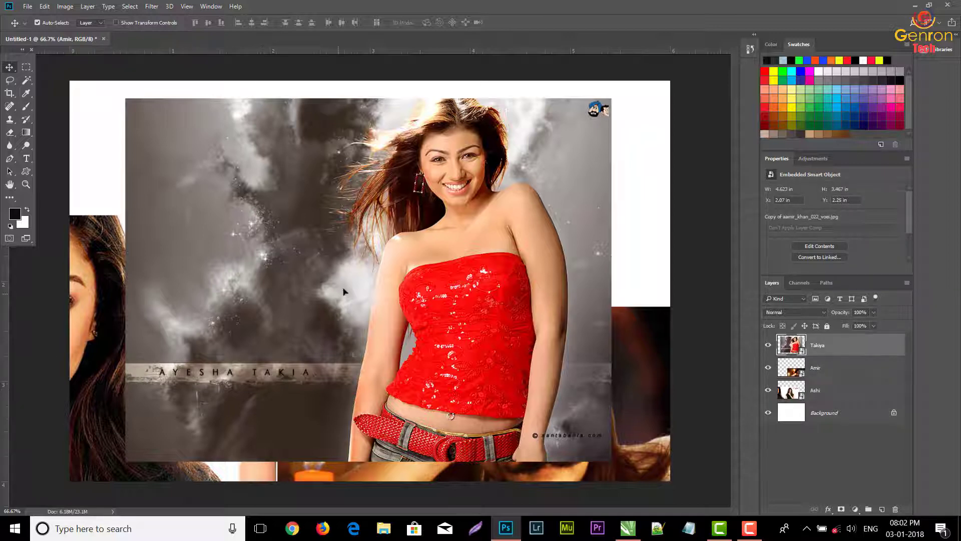
pyautogui.moveTo(343, 303); pyautogui.dragTo(352, 303)
pyautogui.click(832, 374)
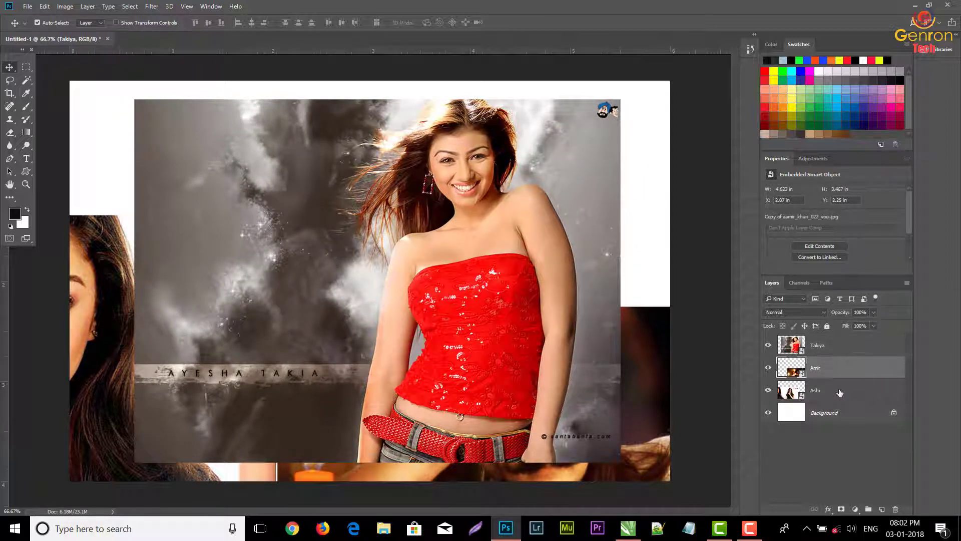
pyautogui.click(840, 395)
pyautogui.click(838, 351)
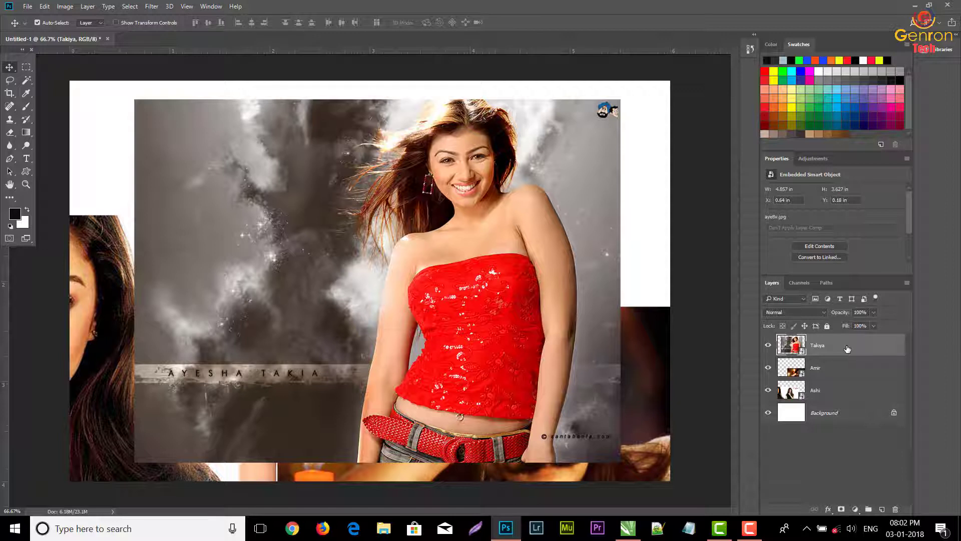
# Step: Marquee a tall rectangle over the photo's smoky left side, set magenta foreground, and add Layer 1
pyautogui.click(27, 71)
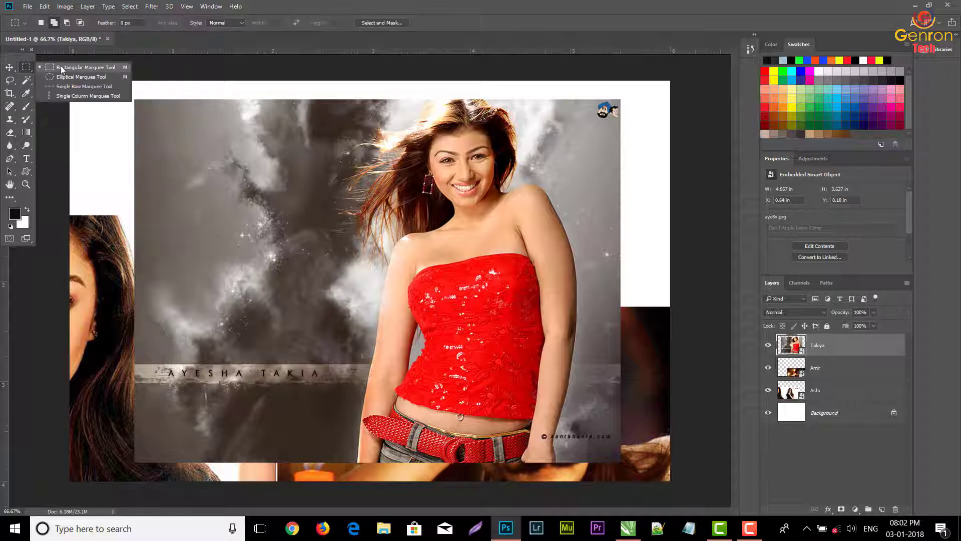
pyautogui.click(26, 69)
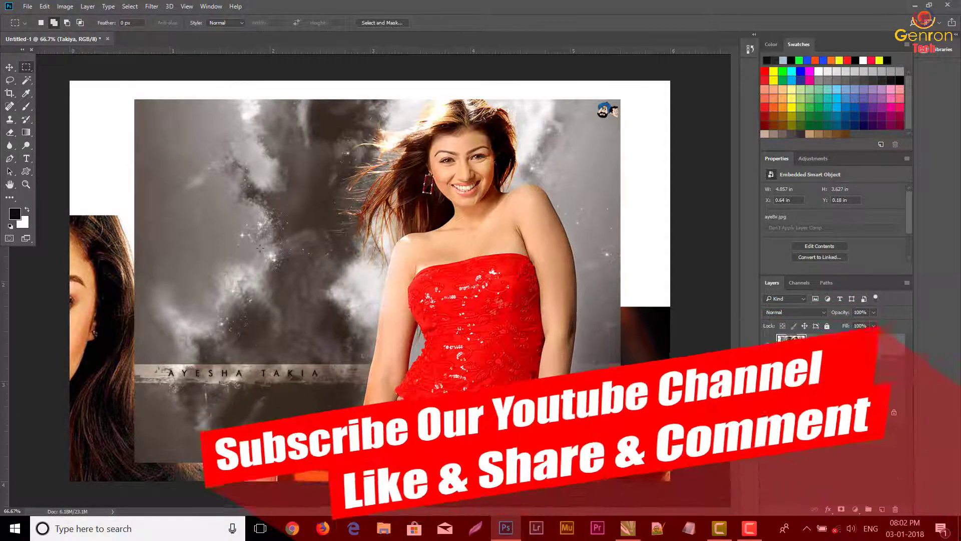
pyautogui.moveTo(226, 186)
pyautogui.mouseDown()
pyautogui.moveTo(324, 334)
pyautogui.moveTo(336, 390)
pyautogui.mouseUp()
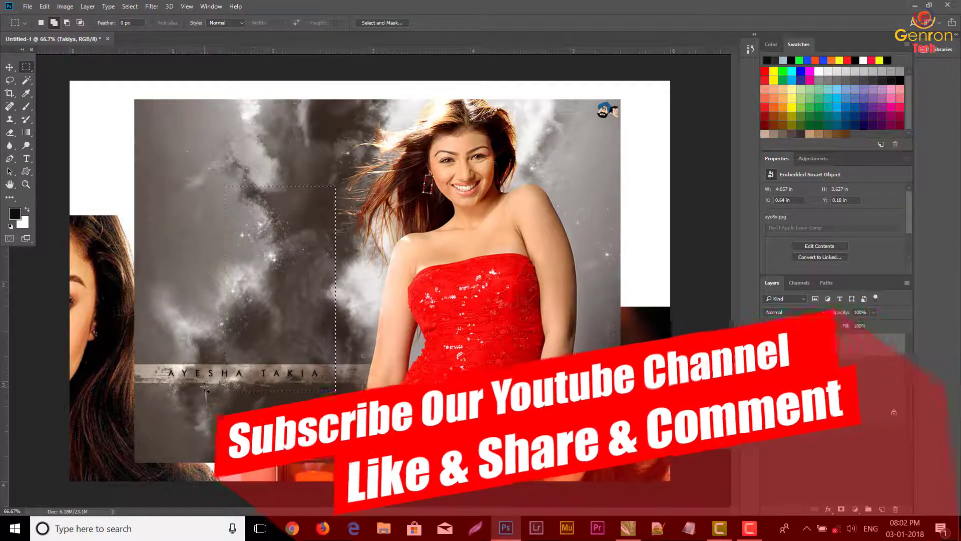
pyautogui.click(150, 197)
pyautogui.moveTo(155, 140); pyautogui.dragTo(328, 415)
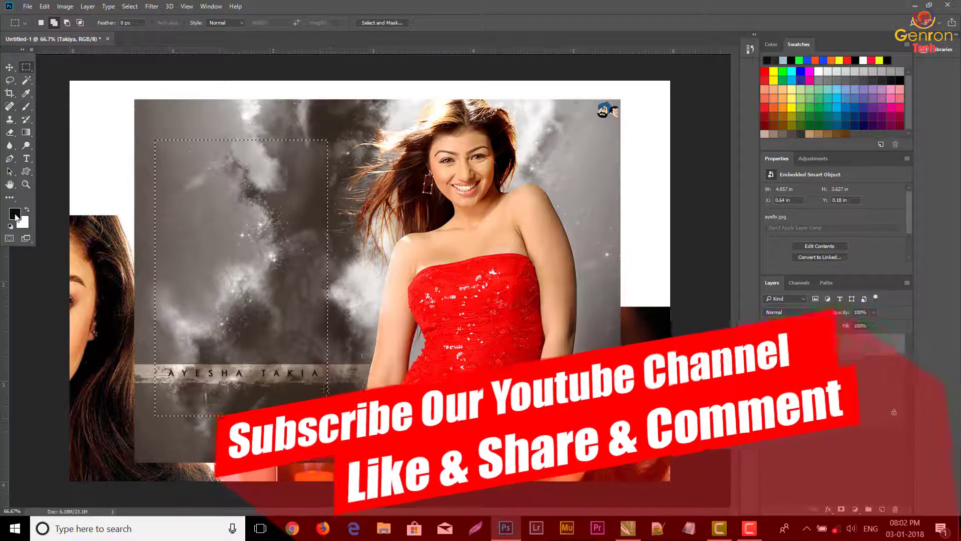
pyautogui.click(15, 217)
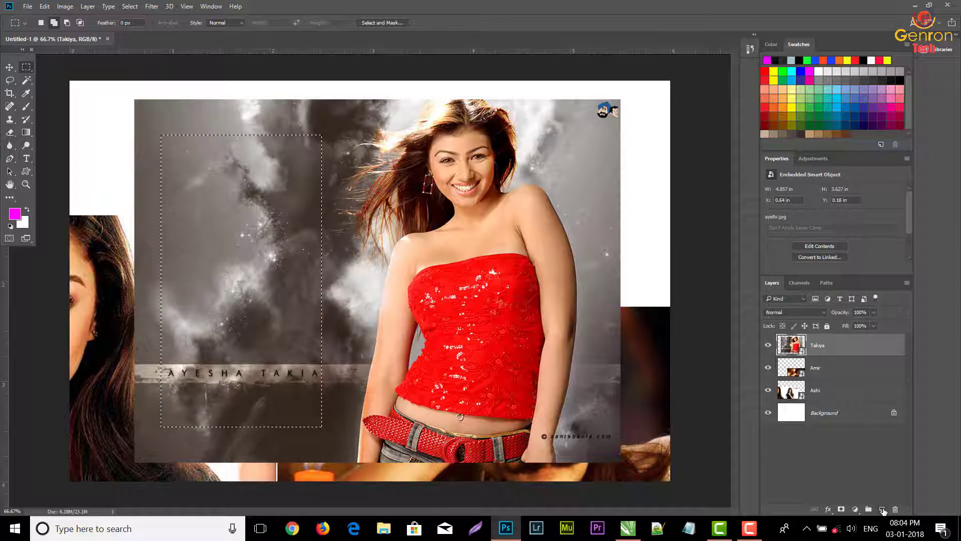
pyautogui.click(882, 509)
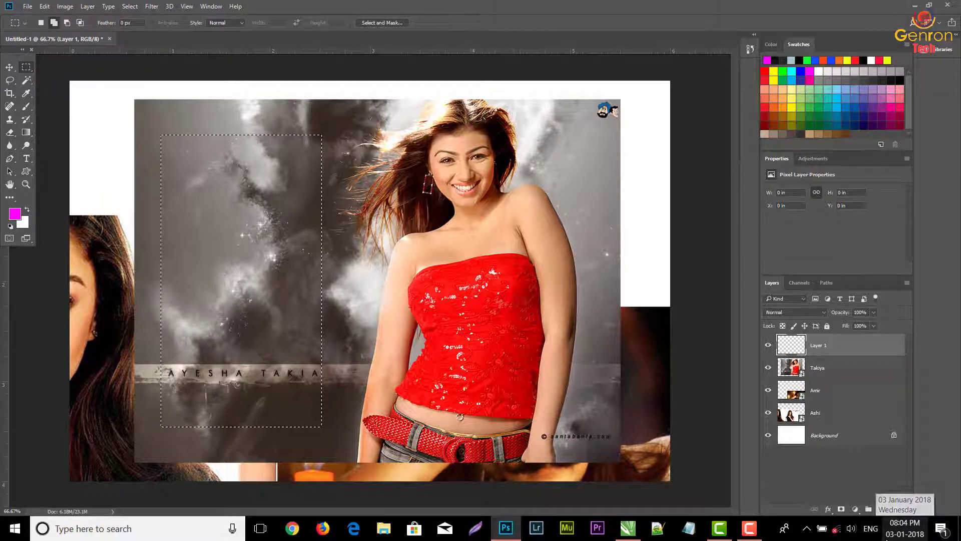
# Step: Fill the selection on Layer 1 with magenta and set the background colour to red
pyautogui.hotkey('alt', 'BackSpace')
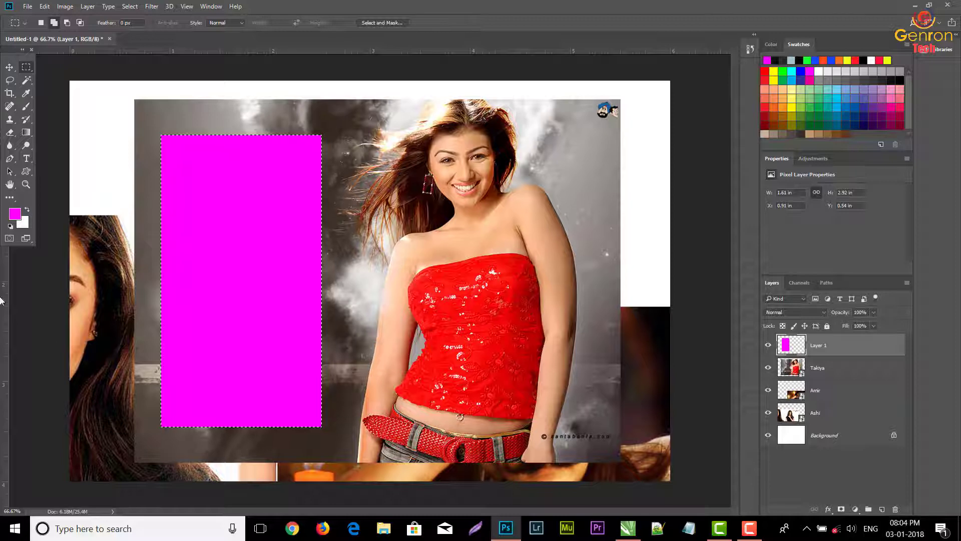
pyautogui.click(24, 224)
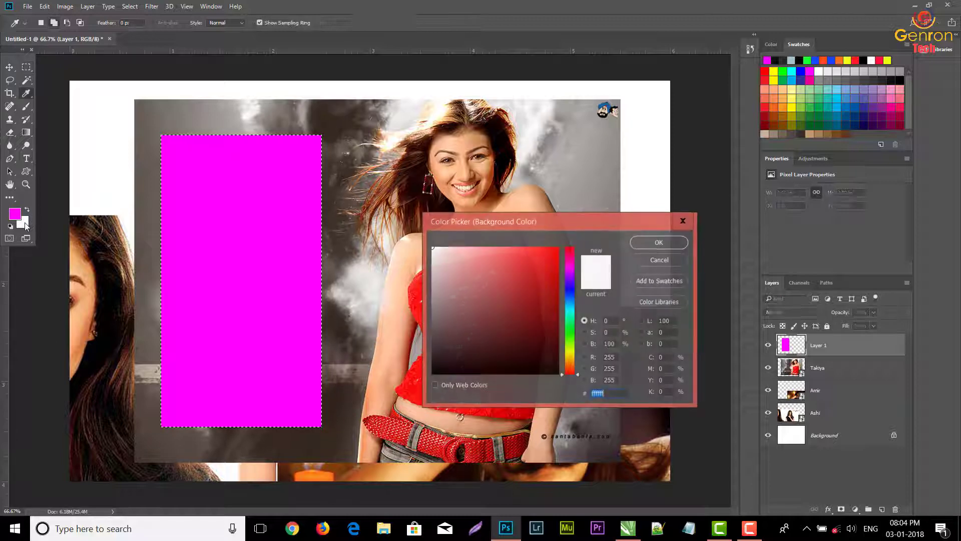
pyautogui.click(547, 256)
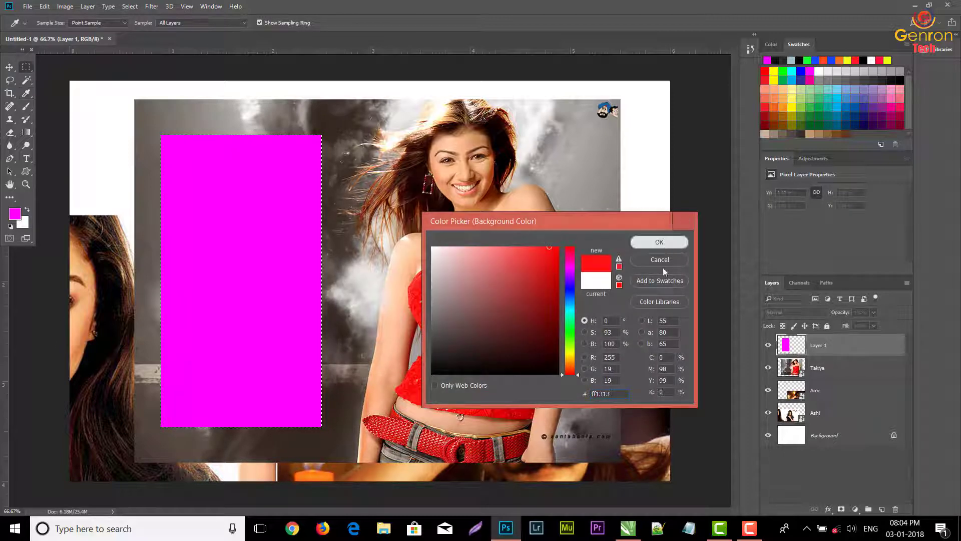
pyautogui.click(659, 242)
# Step: Test a red fill, restore the magenta fill, and deselect
pyautogui.hotkey('ctrl', 'BackSpace')
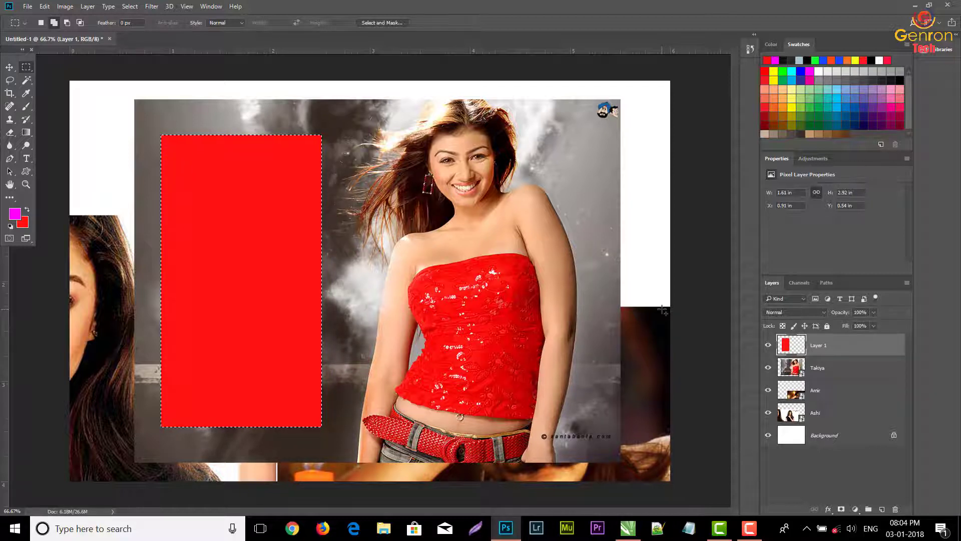
pyautogui.hotkey('alt', 'BackSpace')
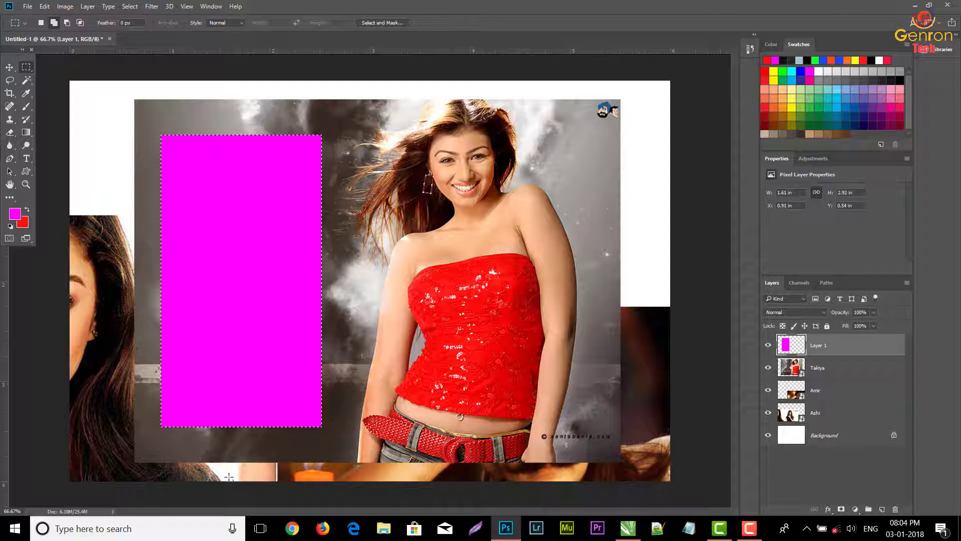
pyautogui.hotkey('ctrl', 'd')
# Step: Drag the magenta rectangle around and return it to the photo's left side
pyautogui.click(9, 67)
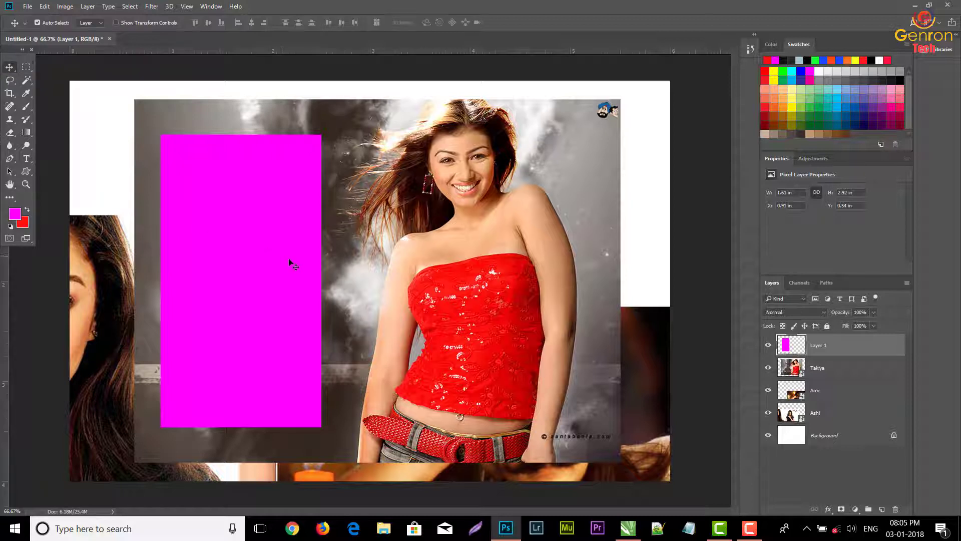
pyautogui.moveTo(242, 260)
pyautogui.mouseDown()
pyautogui.moveTo(234, 247)
pyautogui.moveTo(608, 222)
pyautogui.mouseUp()
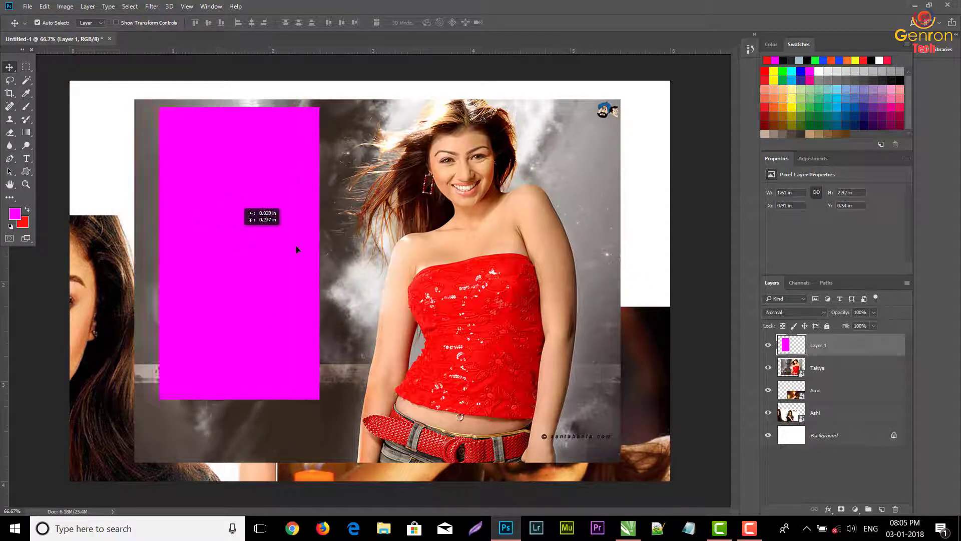
pyautogui.moveTo(608, 222); pyautogui.dragTo(254, 267)
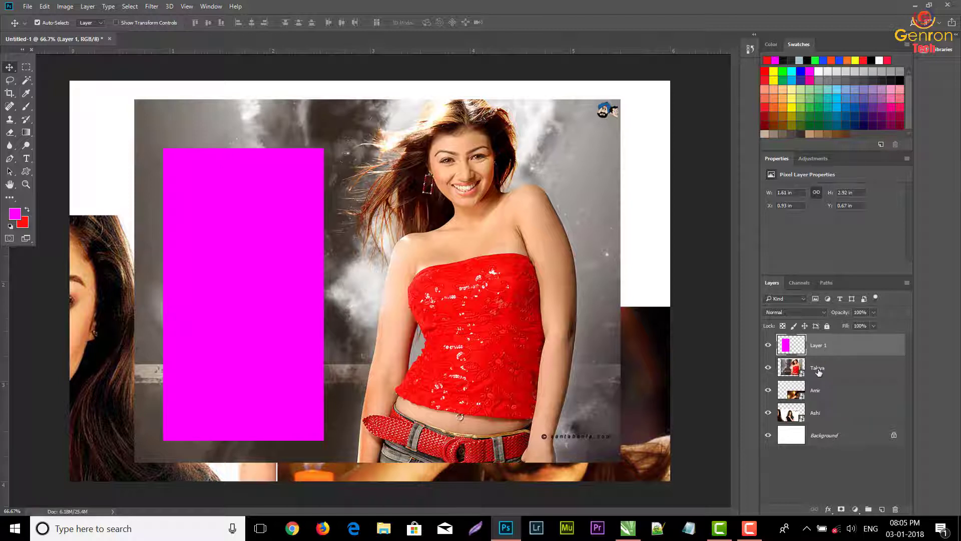
# Step: Nudge the magenta rectangle slightly, then delete Layer 1
pyautogui.click(818, 371)
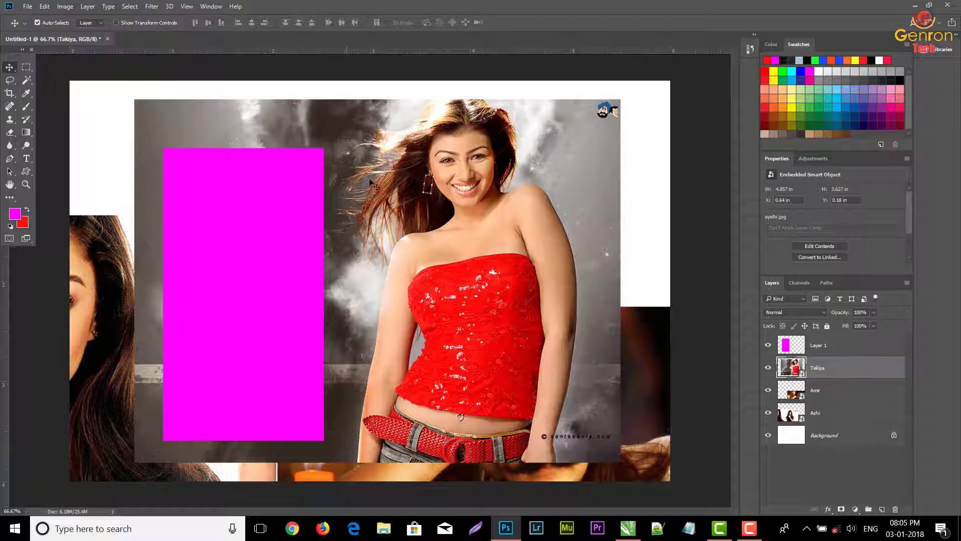
pyautogui.click(246, 279)
pyautogui.moveTo(246, 279); pyautogui.dragTo(241, 276)
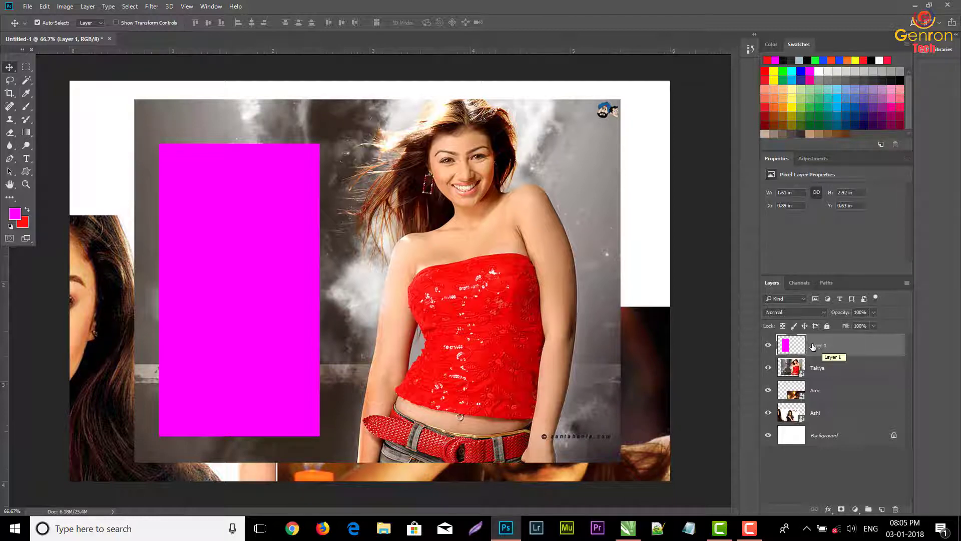
pyautogui.moveTo(815, 346); pyautogui.dragTo(895, 509)
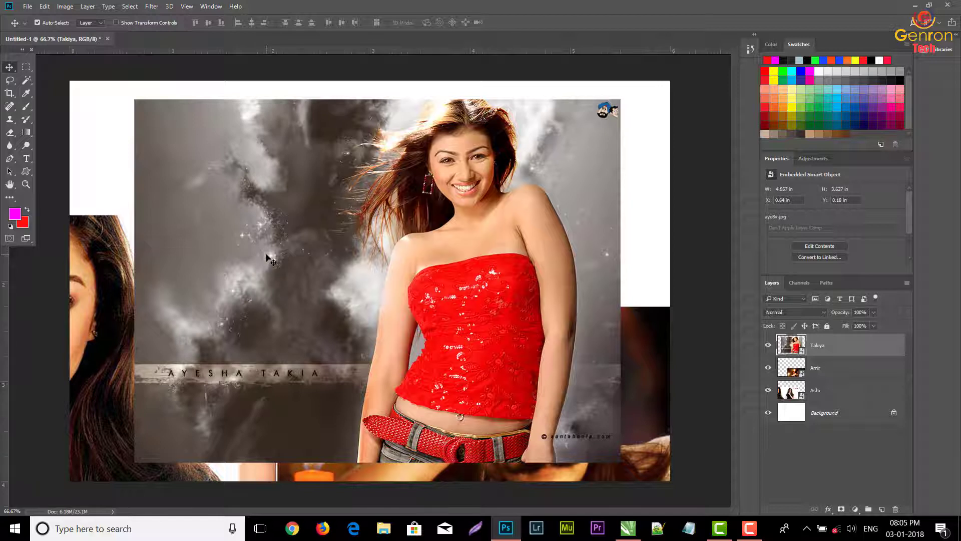
# Step: Try a rectangle selection over the smoky area, clear it, and reselect the Takiya layer
pyautogui.click(26, 67)
pyautogui.moveTo(168, 144); pyautogui.dragTo(324, 414)
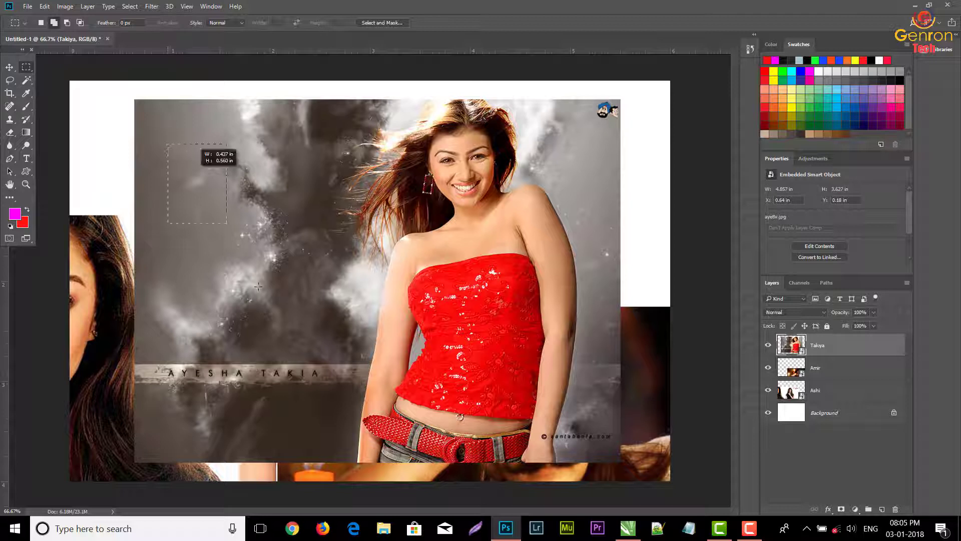
pyautogui.click(323, 413)
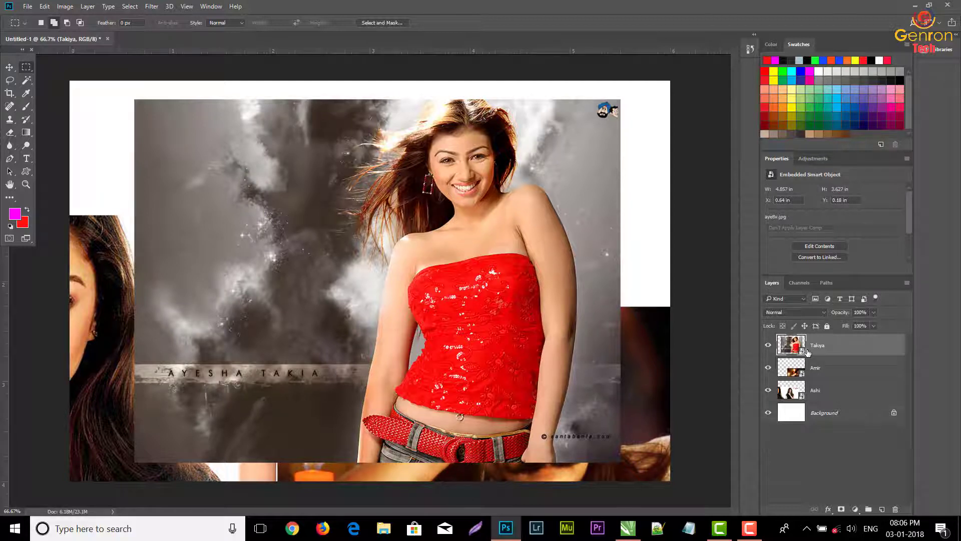
pyautogui.click(808, 366)
pyautogui.click(817, 393)
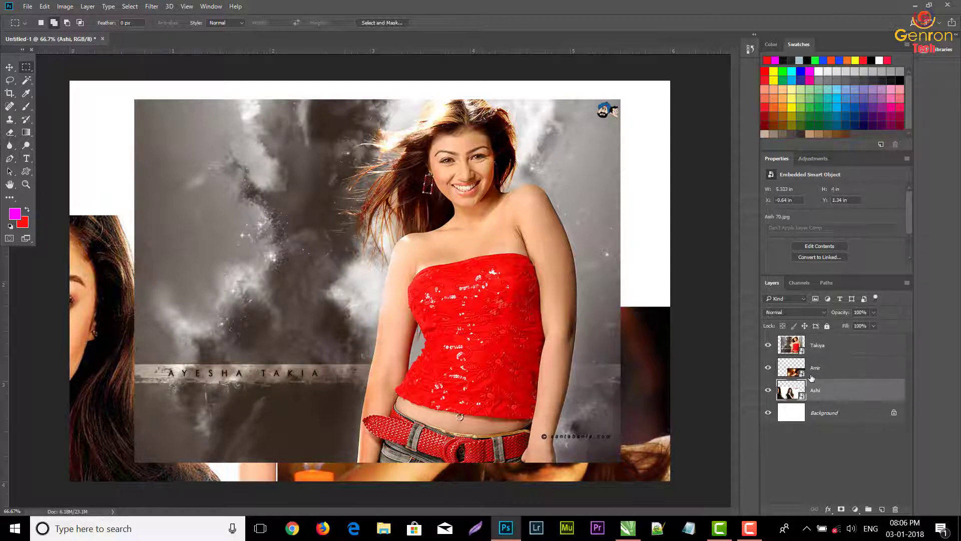
pyautogui.click(812, 376)
pyautogui.click(813, 350)
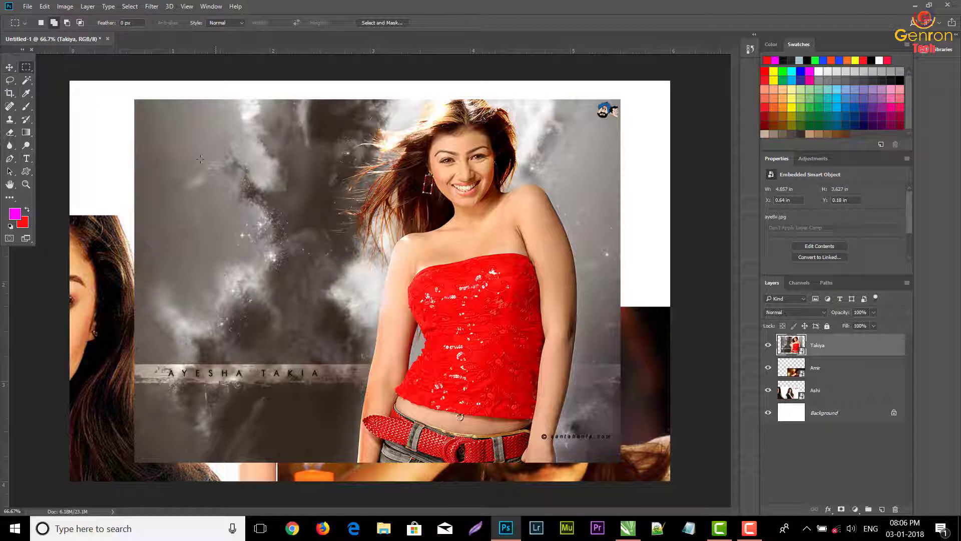
# Step: Attempt to delete a smoky-area selection on Takiya, dismiss the smart-object error, and deselect
pyautogui.moveTo(184, 152)
pyautogui.mouseDown()
pyautogui.moveTo(279, 277)
pyautogui.moveTo(329, 310)
pyautogui.mouseUp()
pyautogui.press('Delete')
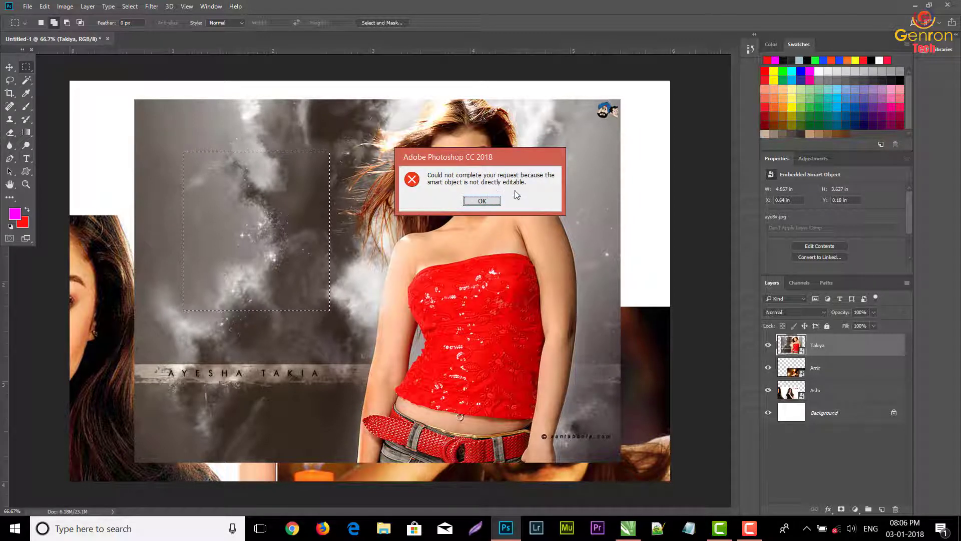
pyautogui.click(494, 205)
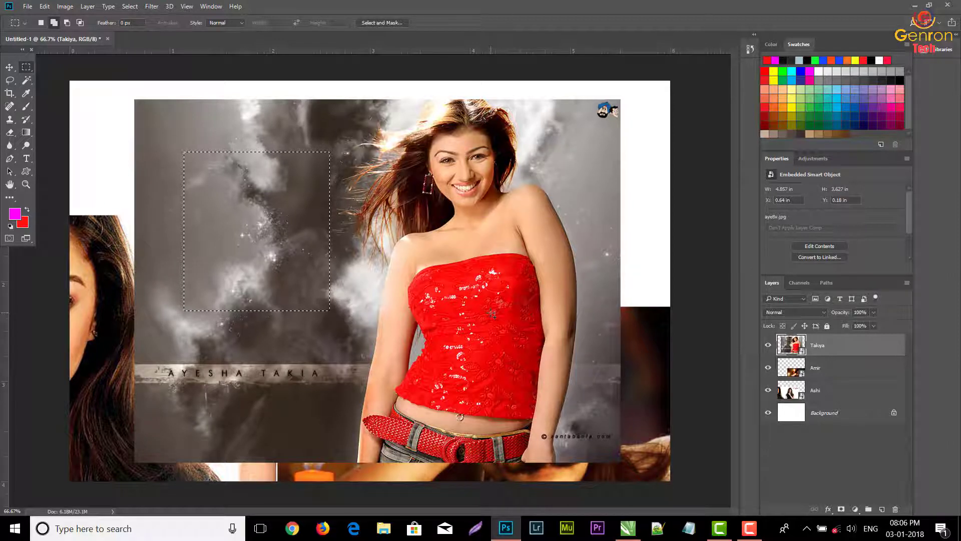
pyautogui.click(492, 314)
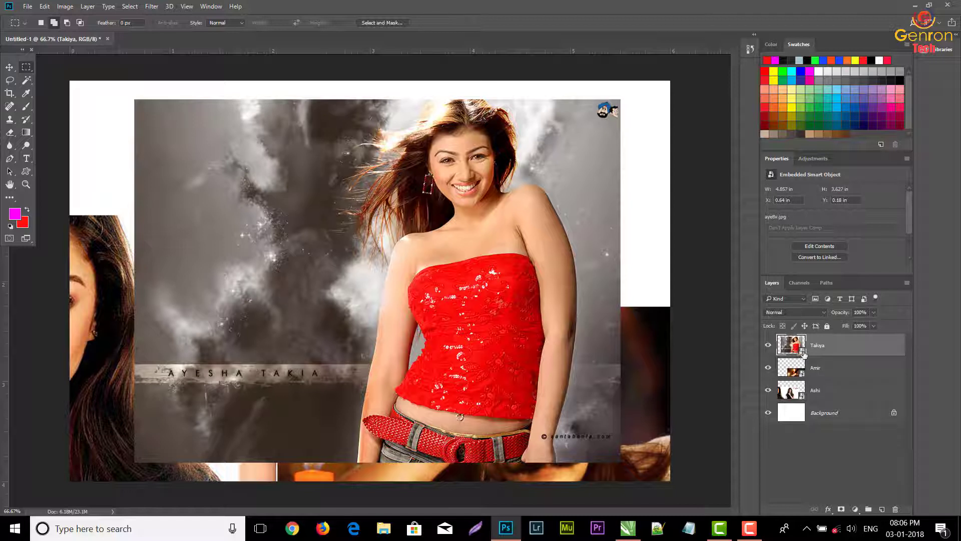
# Step: Rasterize the Takiya layer from its right-click layer menu
pyautogui.click(825, 373)
pyautogui.click(827, 350)
pyautogui.rightClick(816, 347)
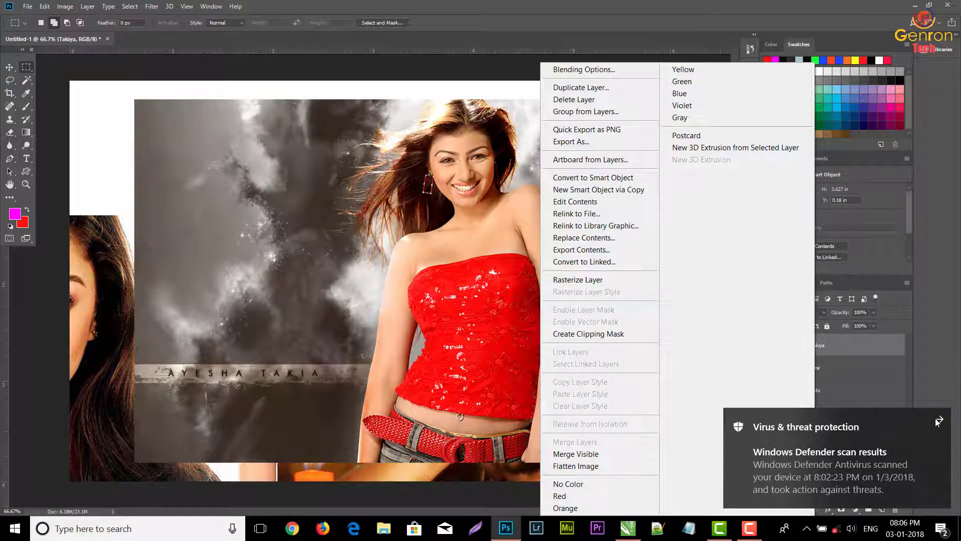
pyautogui.click(937, 422)
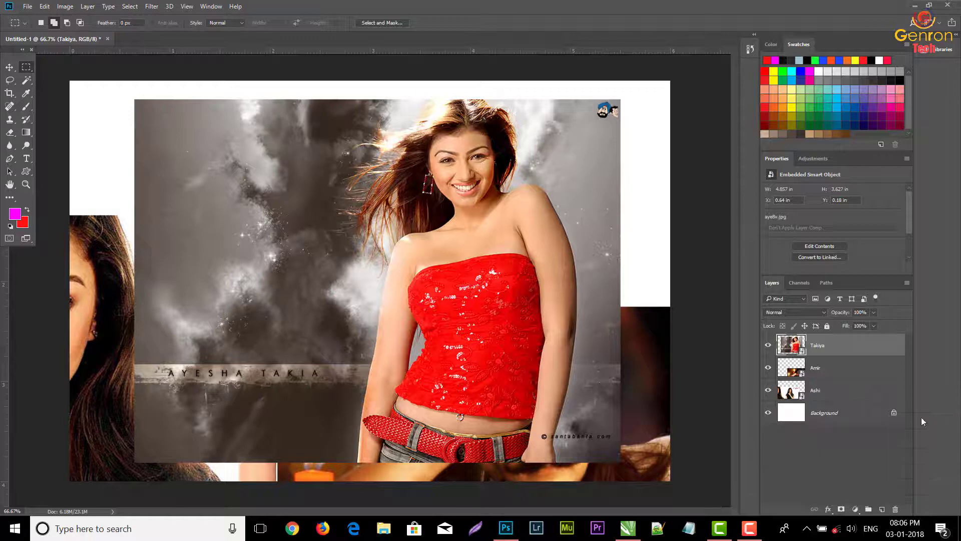
pyautogui.rightClick(818, 346)
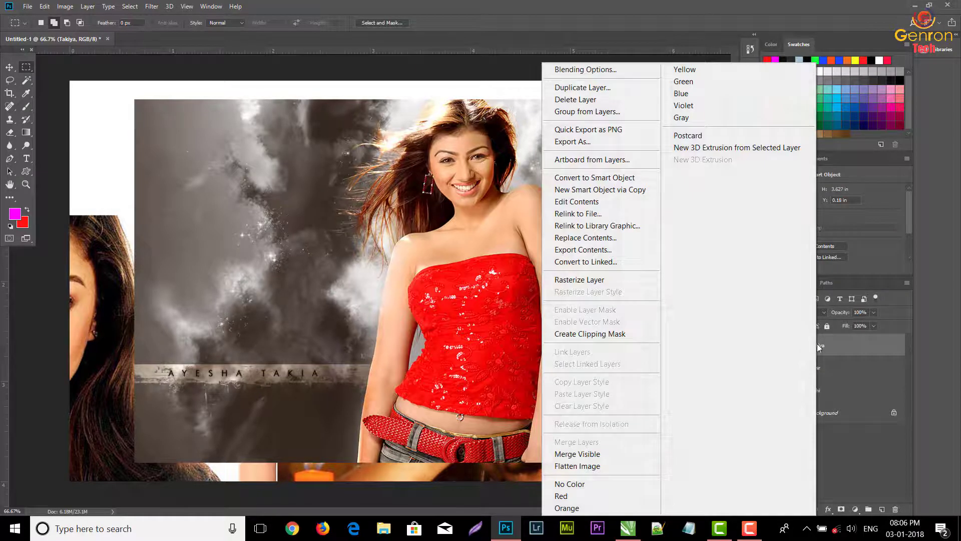
pyautogui.click(615, 282)
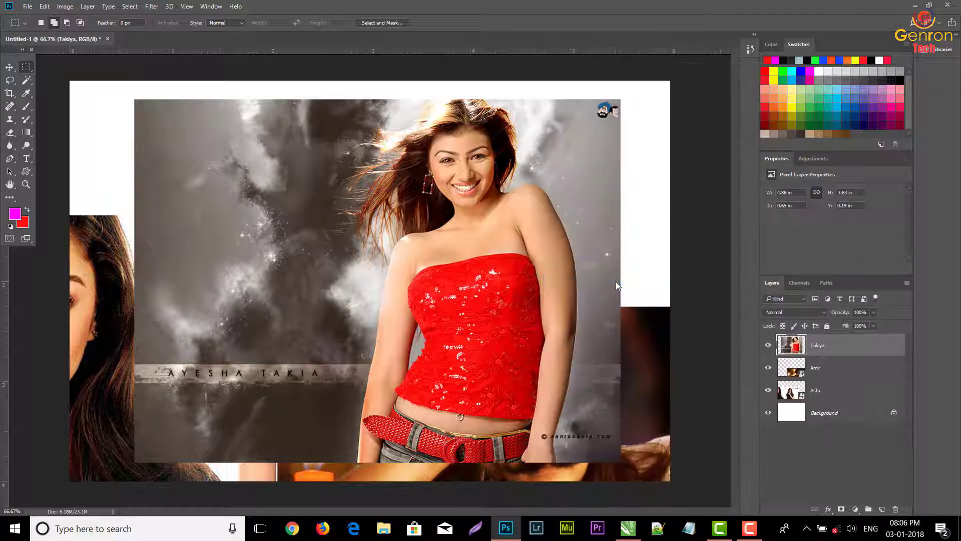
# Step: Switch back and forth between the Ashi and Amir layers, then reselect Takiya
pyautogui.click(821, 373)
pyautogui.click(824, 396)
pyautogui.click(824, 373)
pyautogui.click(823, 393)
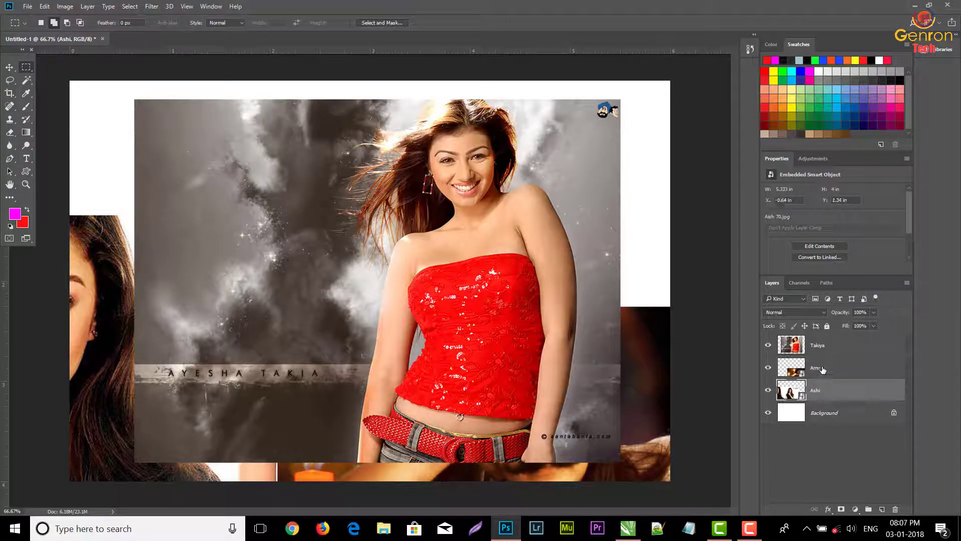
pyautogui.click(822, 373)
pyautogui.click(822, 393)
pyautogui.click(822, 373)
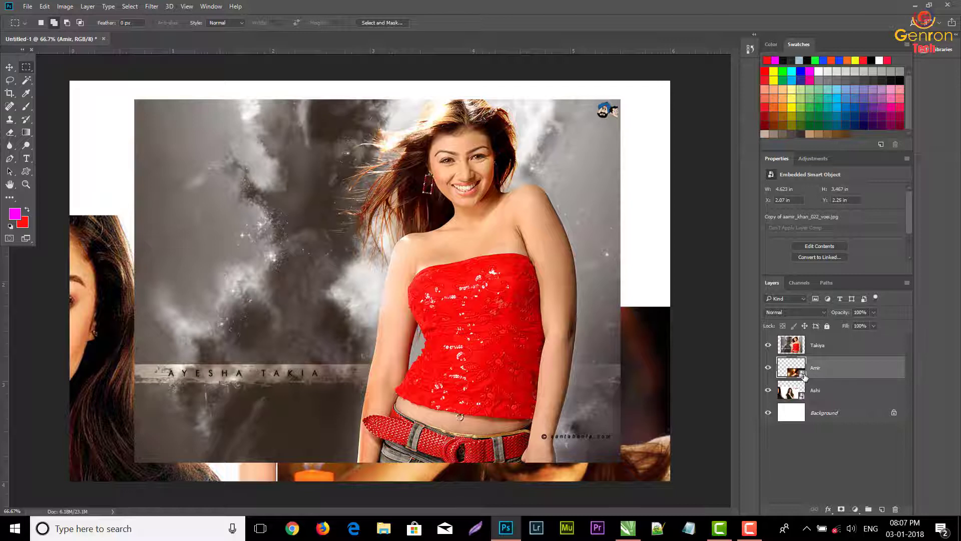
pyautogui.click(819, 345)
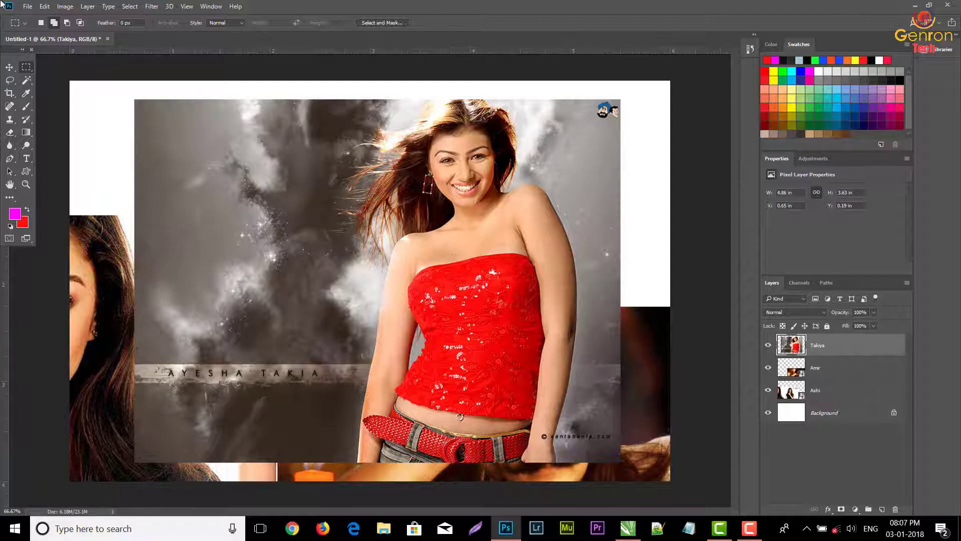
# Step: Test deleting an upper-left rectangle of the Takiya photo, then undo it
pyautogui.moveTo(165, 128); pyautogui.dragTo(322, 272)
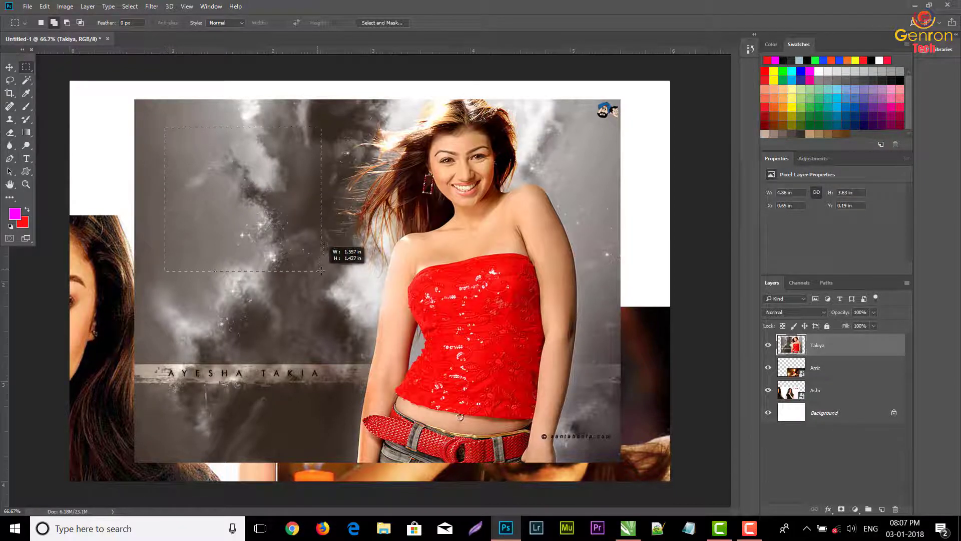
pyautogui.press('Delete')
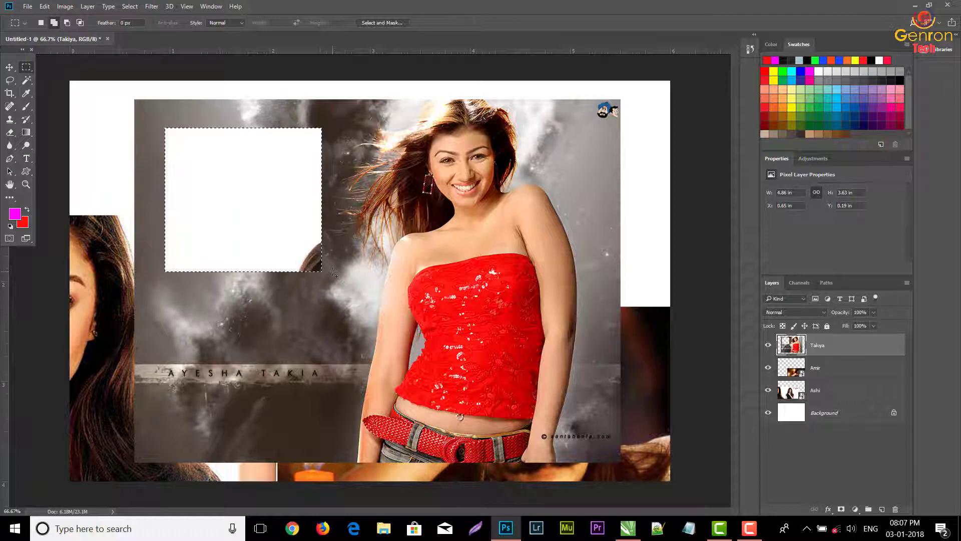
pyautogui.hotkey('ctrl', 'd')
pyautogui.hotkey('ctrl', 'd')
pyautogui.hotkey('ctrl', 'alt', 'z')
pyautogui.hotkey('ctrl', 'alt', 'z')
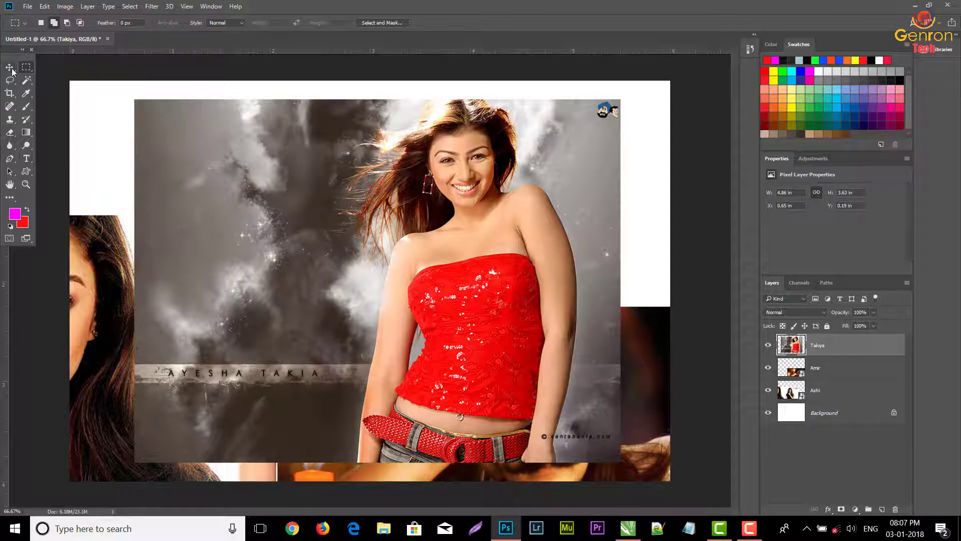
# Step: Fill a tall rectangle on the photo's left side with magenta and deselect
pyautogui.moveTo(163, 119); pyautogui.dragTo(322, 428)
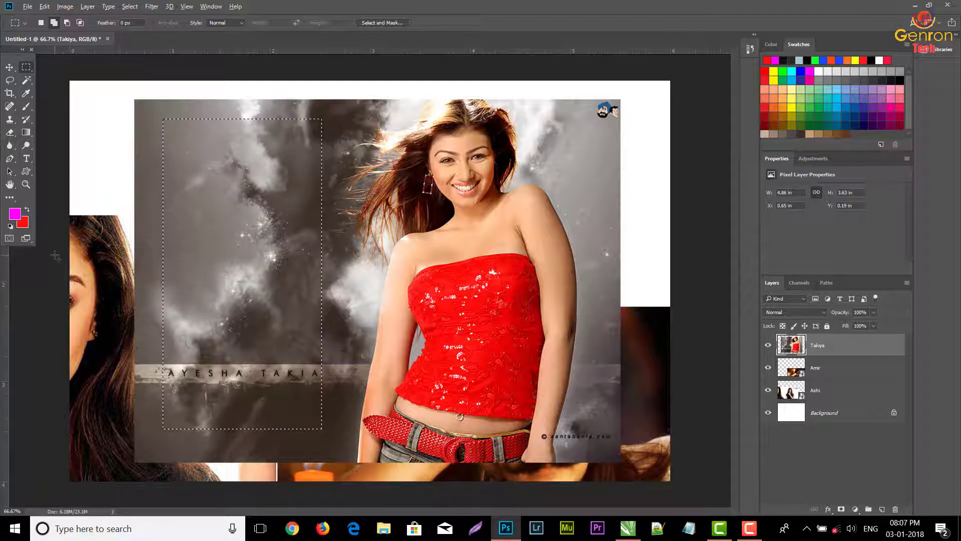
pyautogui.hotkey('alt', 'BackSpace')
pyautogui.hotkey('ctrl', 'd')
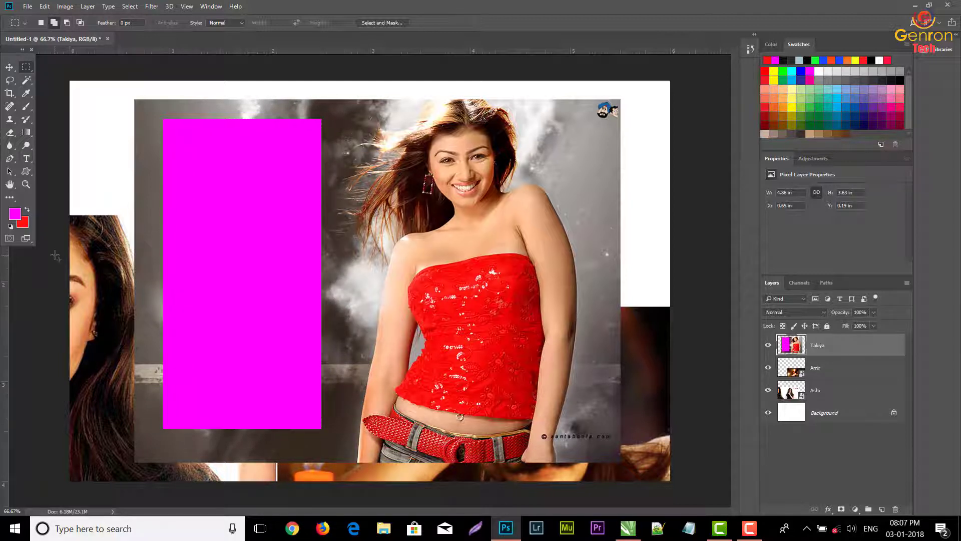
pyautogui.click(10, 68)
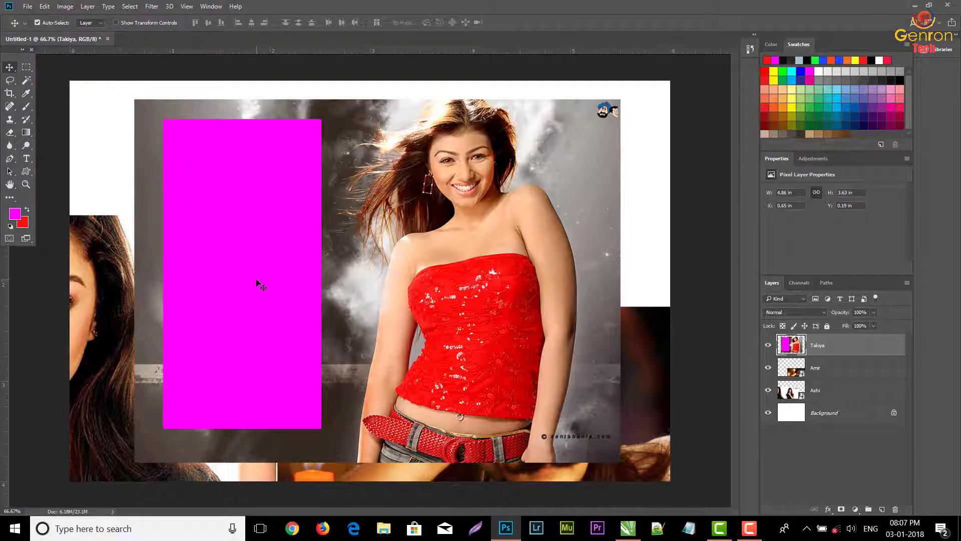
# Step: Drag the Takiya photo in small nudges until it sits at X 0.62 in, Y 0.21 in
pyautogui.moveTo(257, 281)
pyautogui.mouseDown()
pyautogui.moveTo(240, 296)
pyautogui.moveTo(261, 292)
pyautogui.moveTo(247, 282)
pyautogui.mouseUp()
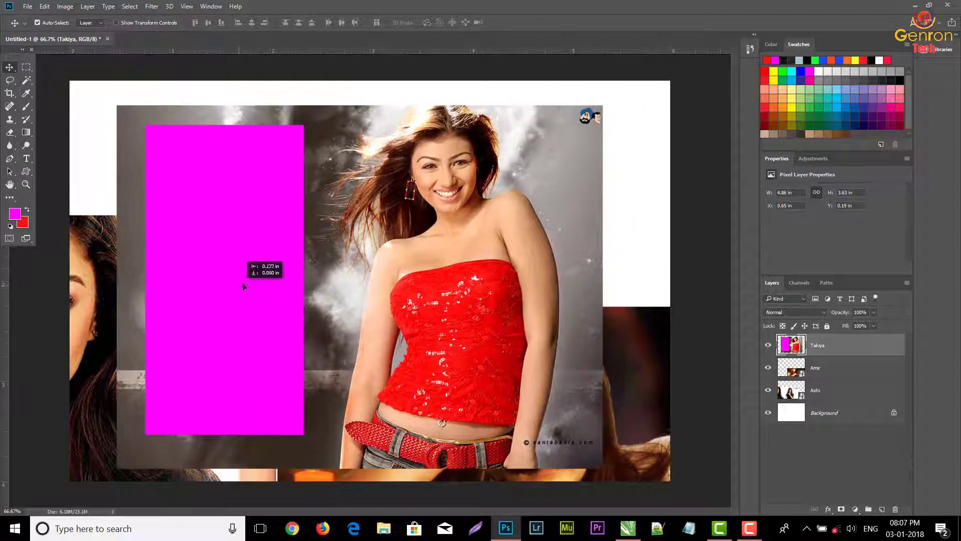
pyautogui.moveTo(247, 282); pyautogui.dragTo(249, 284)
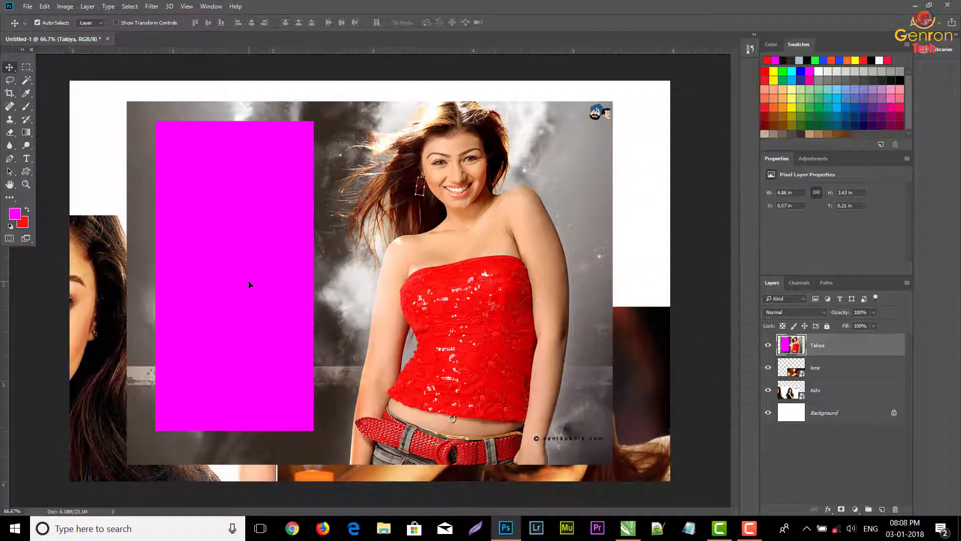
pyautogui.moveTo(248, 280); pyautogui.dragTo(251, 279)
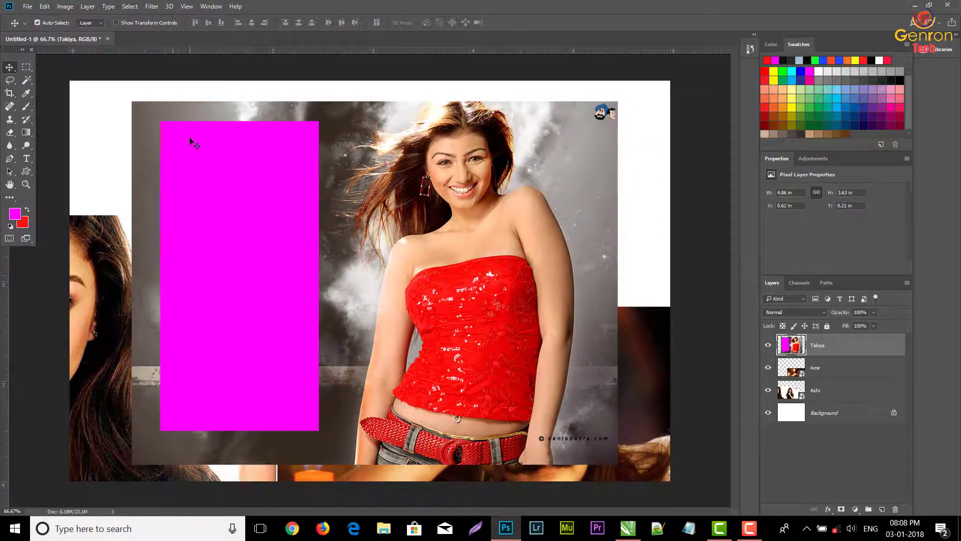
# Step: Delete a rectangle over the top of the magenta block and deselect
pyautogui.click(26, 66)
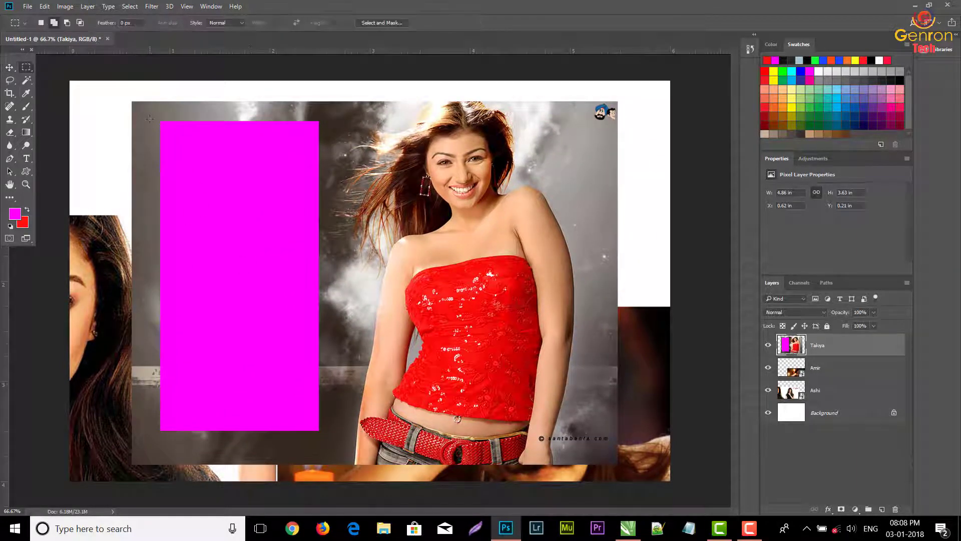
pyautogui.moveTo(149, 113)
pyautogui.mouseDown()
pyautogui.moveTo(340, 242)
pyautogui.moveTo(332, 283)
pyautogui.mouseUp()
pyautogui.press('Delete')
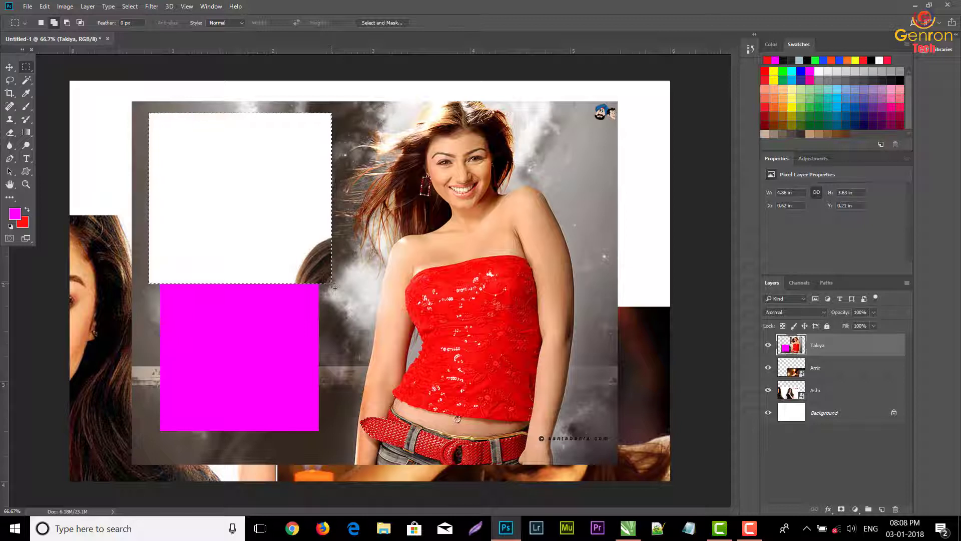
pyautogui.hotkey('ctrl', 'd')
# Step: Undo the deletion, the layer moves and the magenta fill
pyautogui.hotkey('ctrl', 'z')
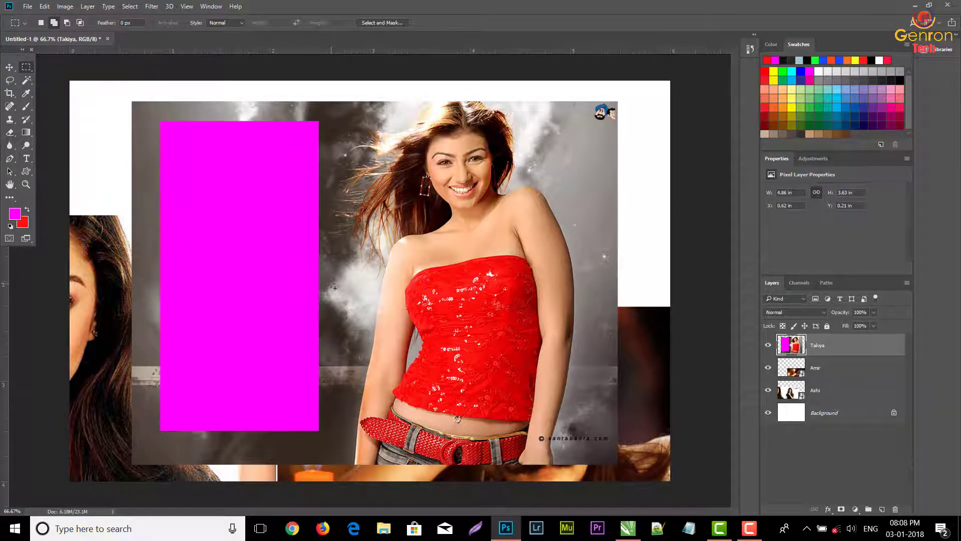
pyautogui.hotkey('ctrl', 'alt', 'z')
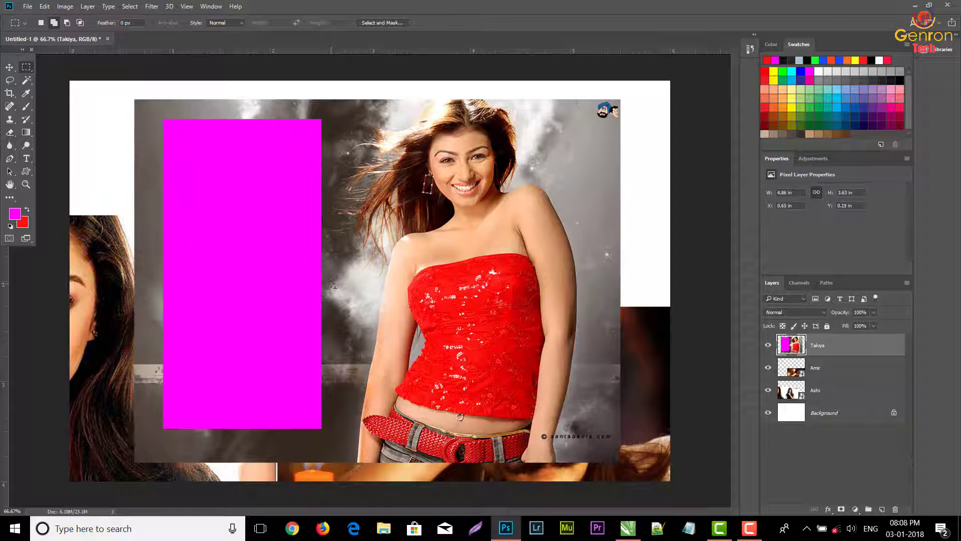
pyautogui.hotkey('ctrl', 'alt', 'z')
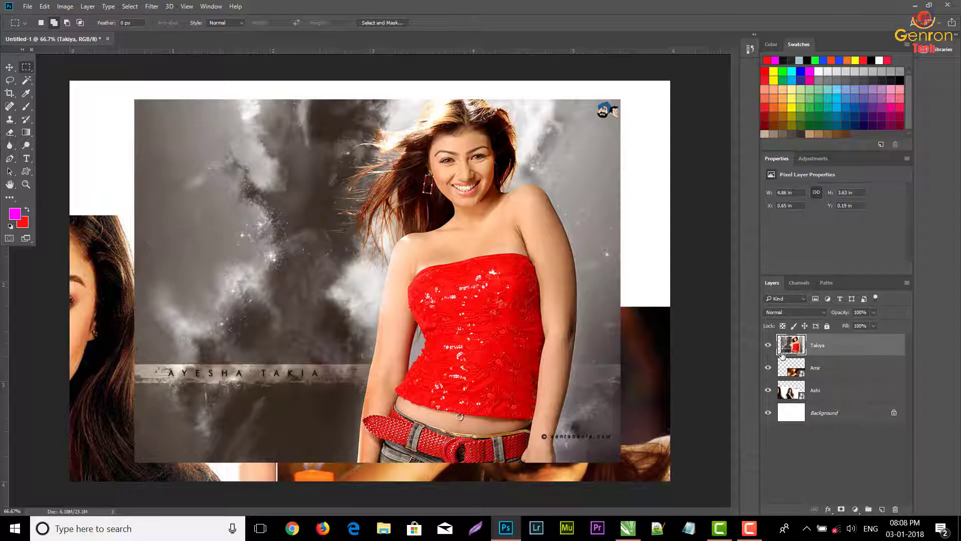
# Step: Convert the Takiya layer back into a smart object
pyautogui.click(821, 373)
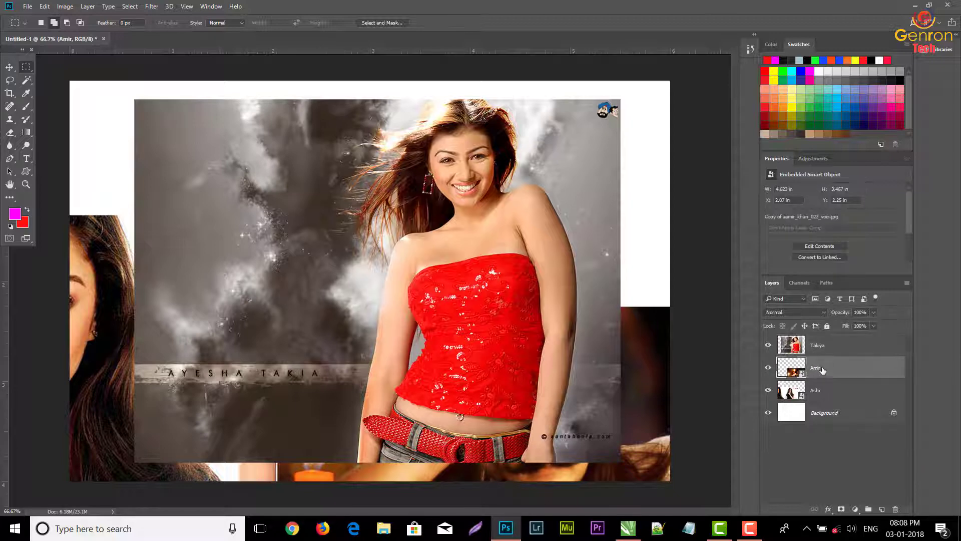
pyautogui.rightClick(822, 372)
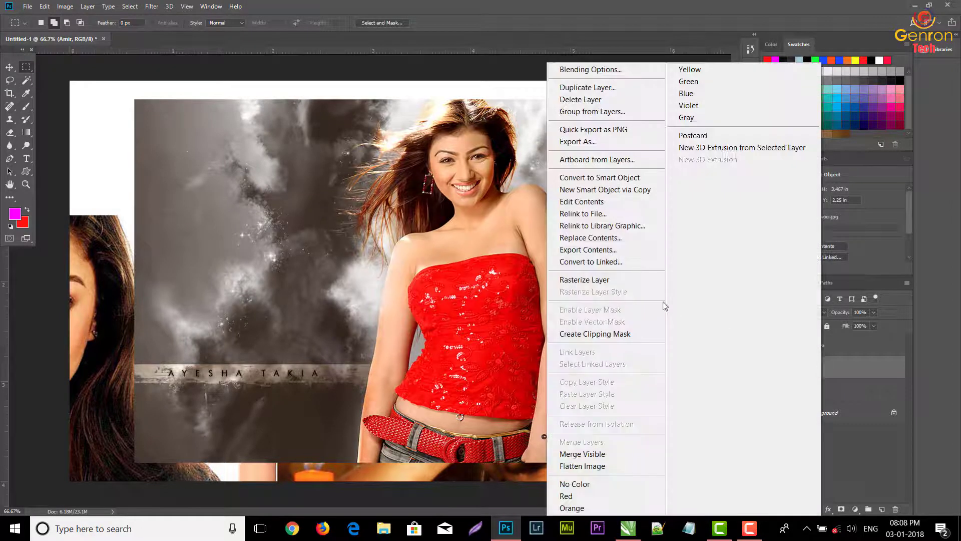
pyautogui.click(532, 7)
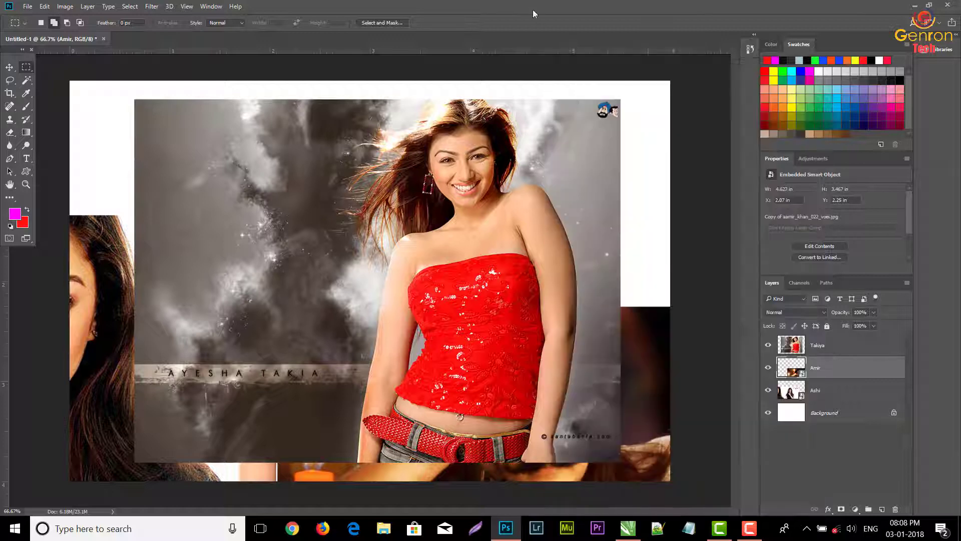
pyautogui.click(827, 347)
pyautogui.rightClick(826, 348)
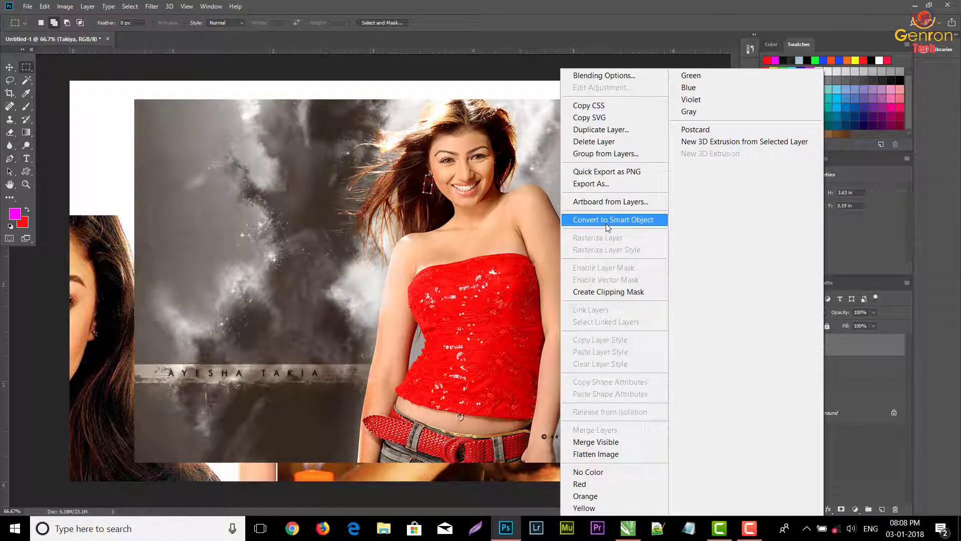
pyautogui.click(661, 221)
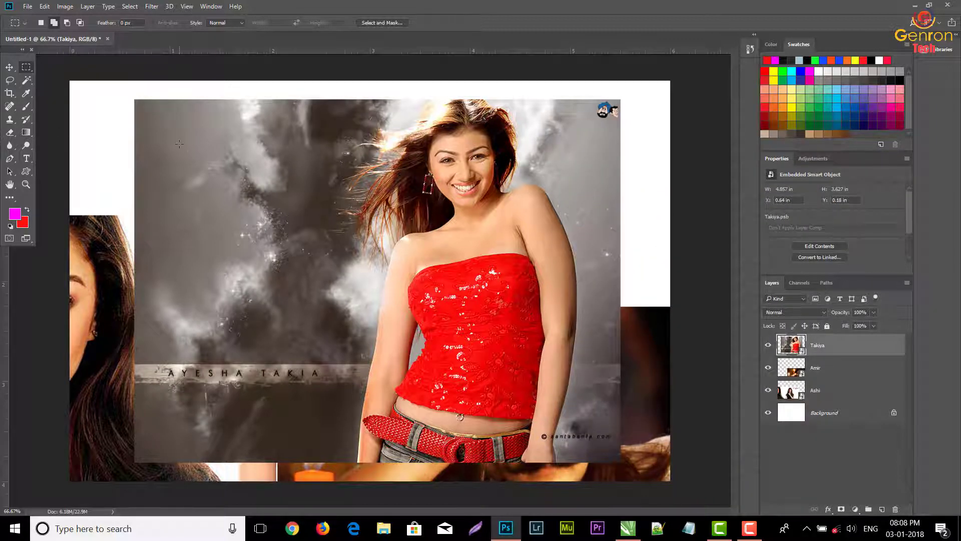
# Step: Dismiss the smart-object delete warning, deselect, and rasterize the Takiya layer again
pyautogui.moveTo(179, 144); pyautogui.dragTo(307, 285)
pyautogui.press('Delete')
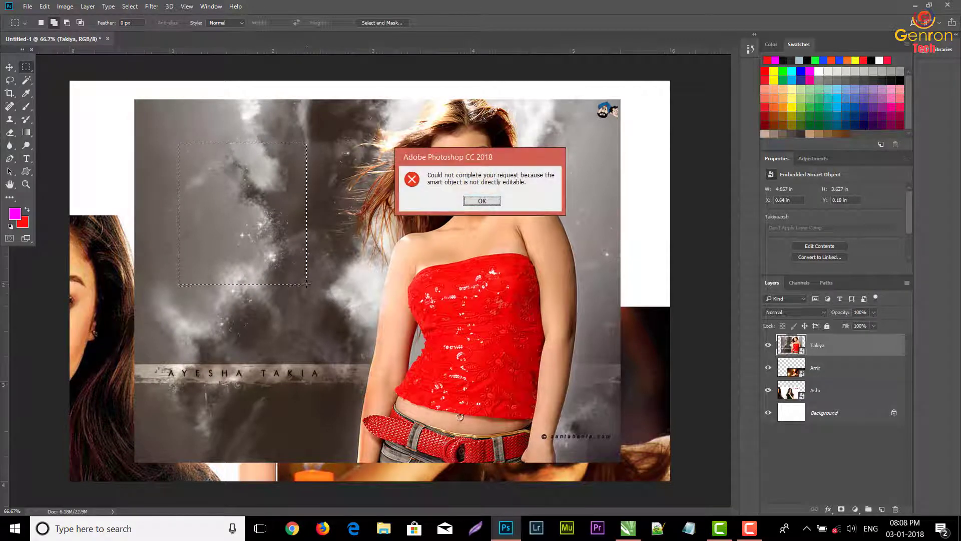
pyautogui.click(481, 201)
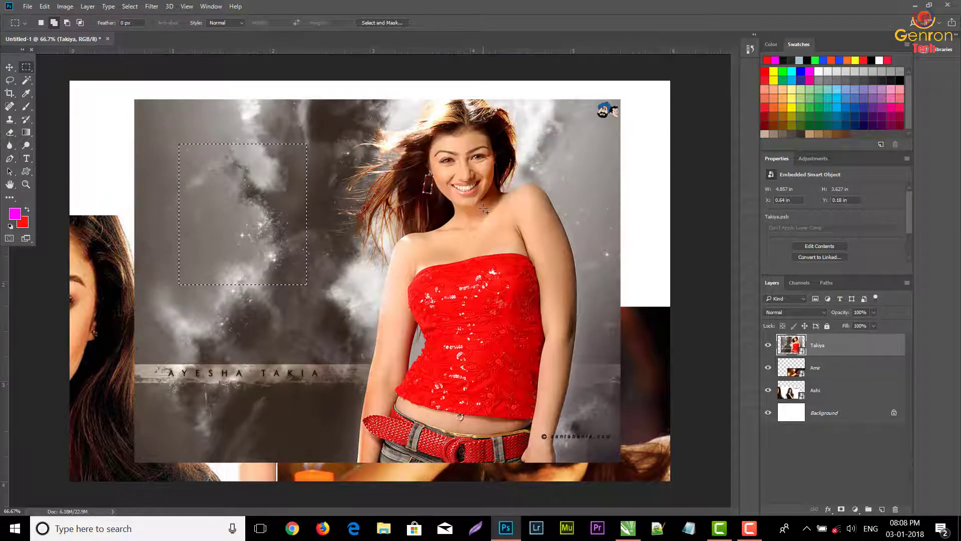
pyautogui.hotkey('ctrl', 'd')
pyautogui.rightClick(821, 345)
pyautogui.click(581, 279)
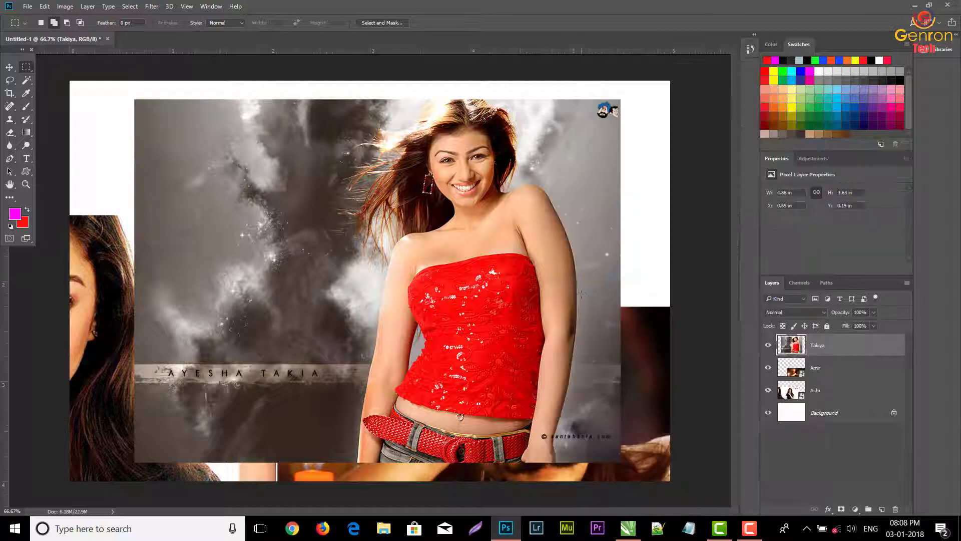
# Step: Toggle the Amir and Ashi layers' visibility to check each photo
pyautogui.click(768, 368)
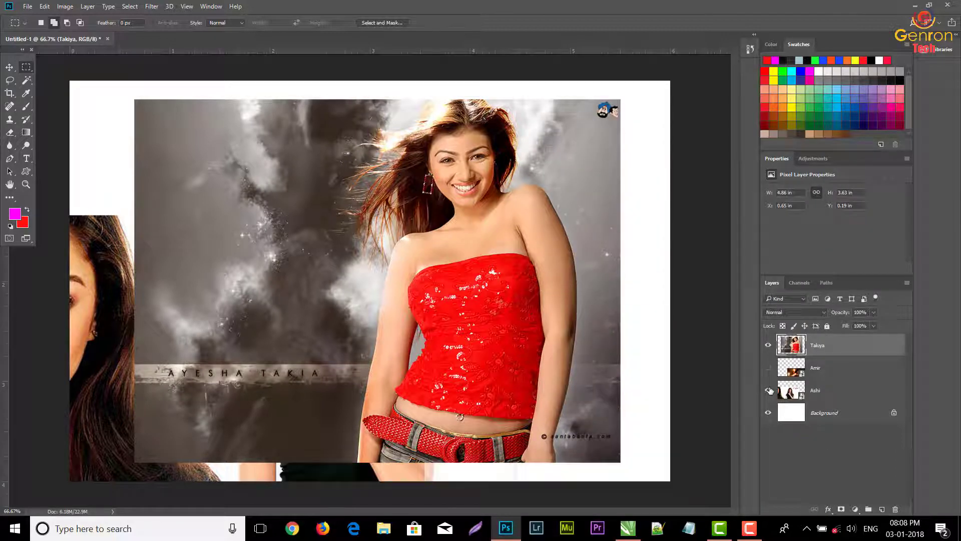
pyautogui.click(768, 390)
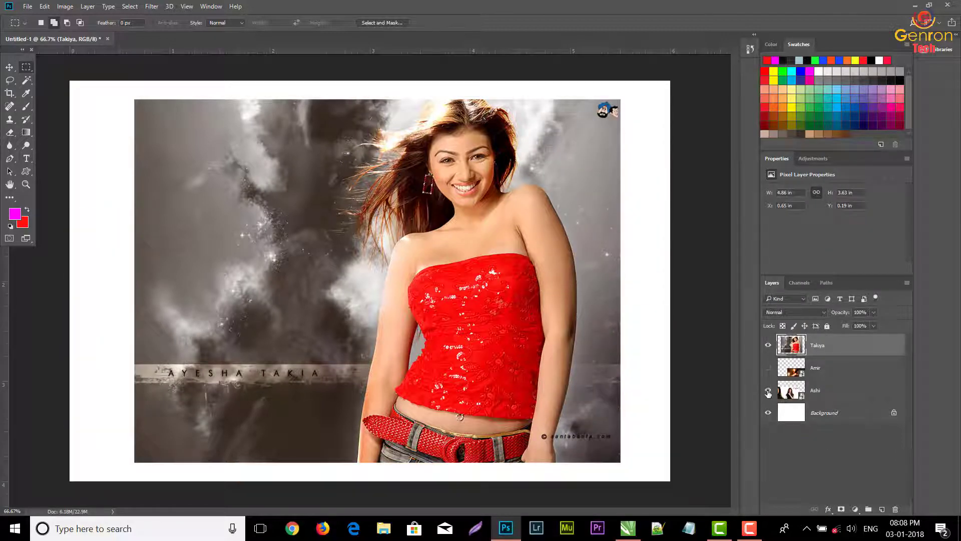
pyautogui.moveTo(768, 390); pyautogui.dragTo(768, 371)
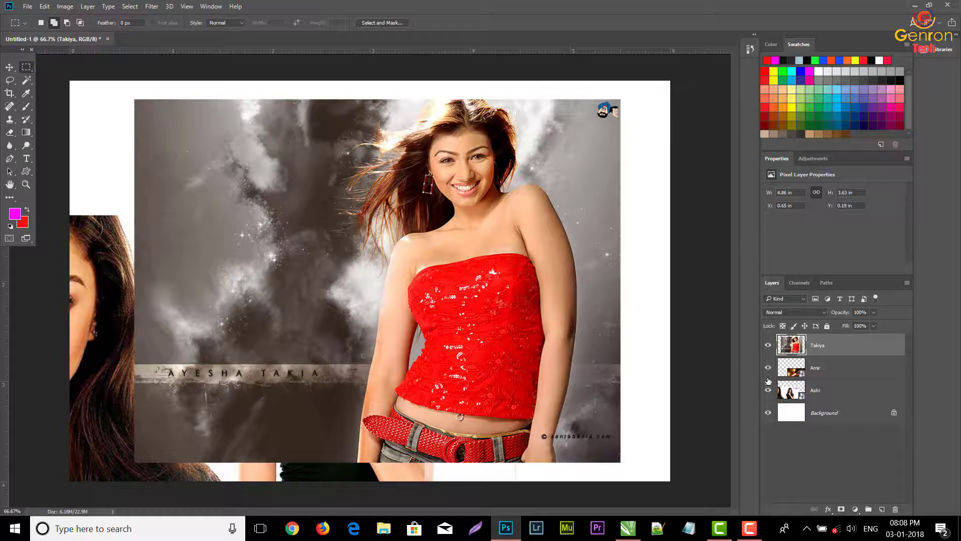
# Step: Move Ashi to X 0.76 in and Amir to X 0.66 in, Y 3.33 in behind Takiya
pyautogui.click(9, 66)
pyautogui.moveTo(109, 347); pyautogui.dragTo(239, 239)
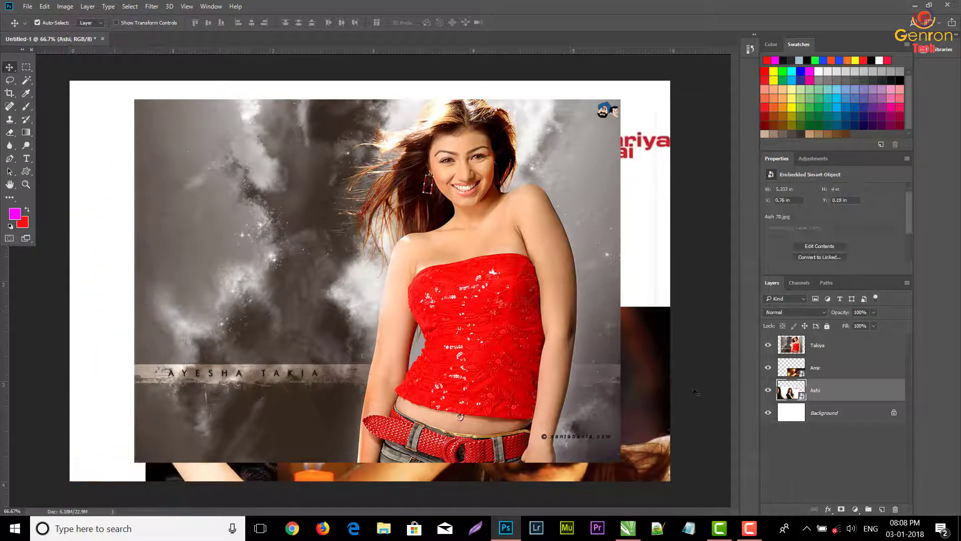
pyautogui.click(843, 372)
pyautogui.moveTo(640, 457); pyautogui.dragTo(523, 253)
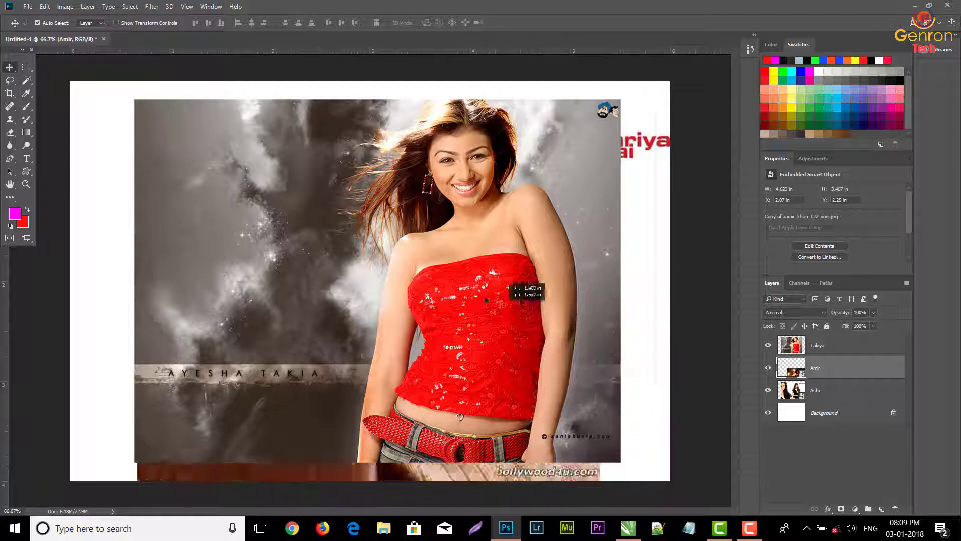
pyautogui.click(816, 346)
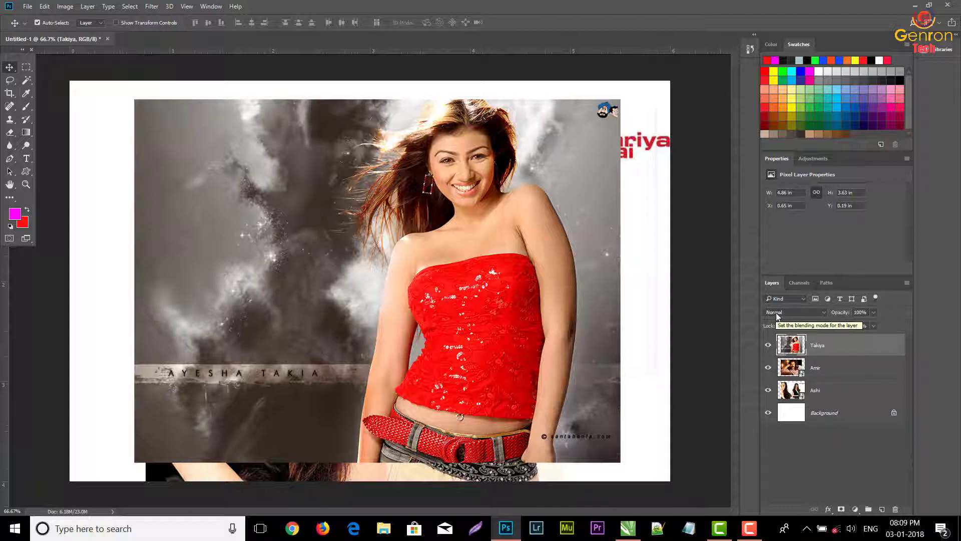
pyautogui.click(816, 315)
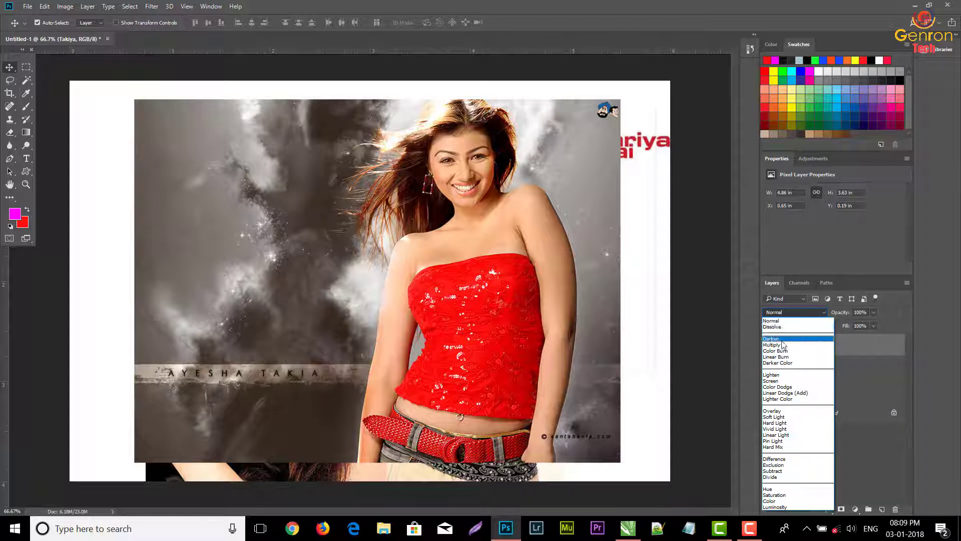
pyautogui.click(783, 345)
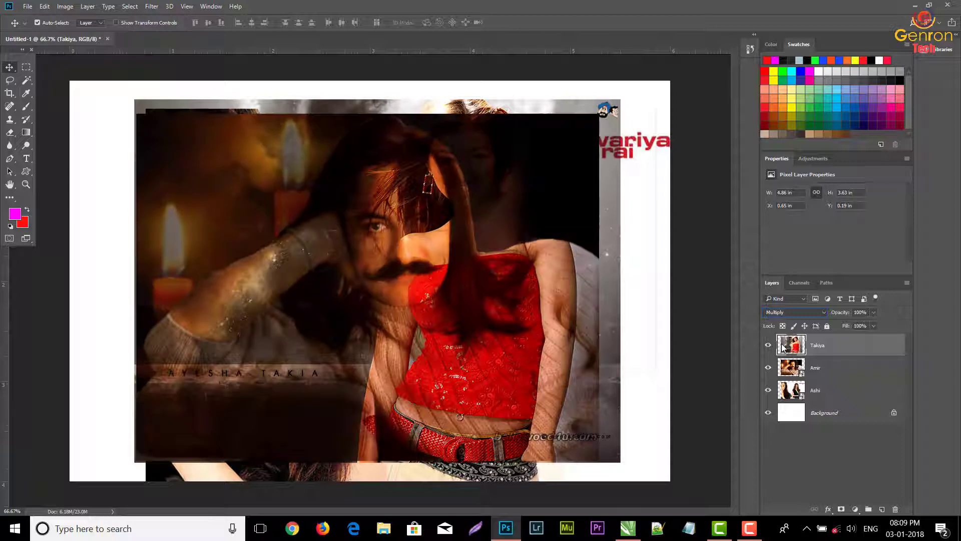
pyautogui.click(797, 313)
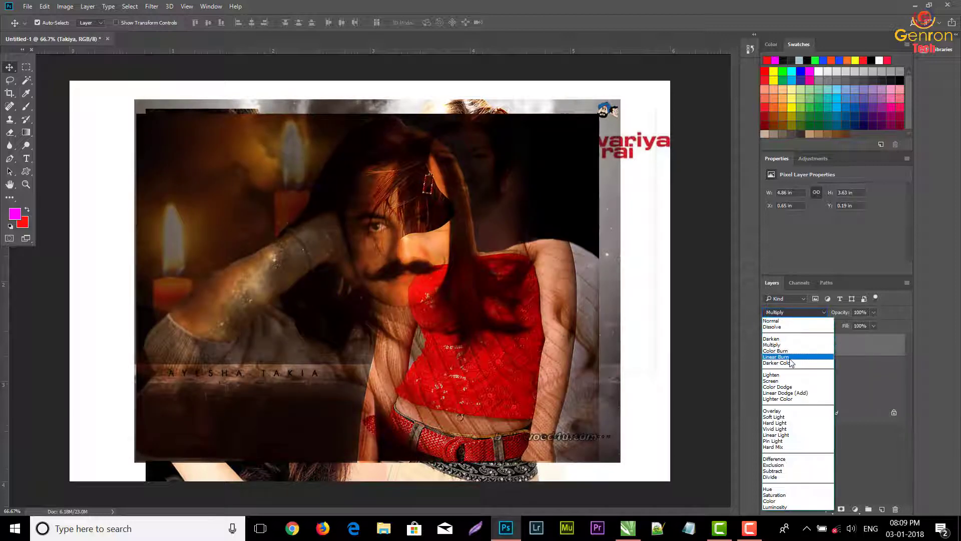
pyautogui.click(793, 358)
pyautogui.click(796, 313)
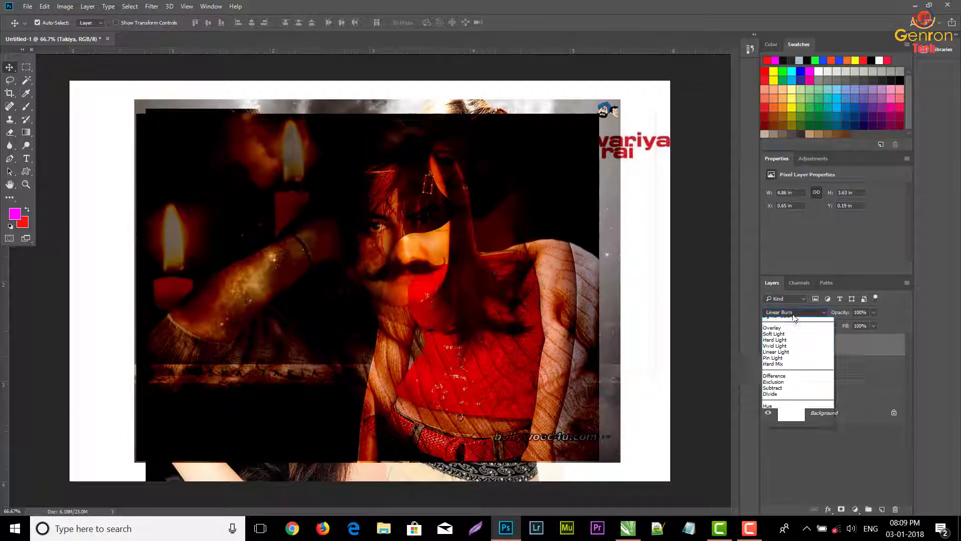
pyautogui.click(794, 379)
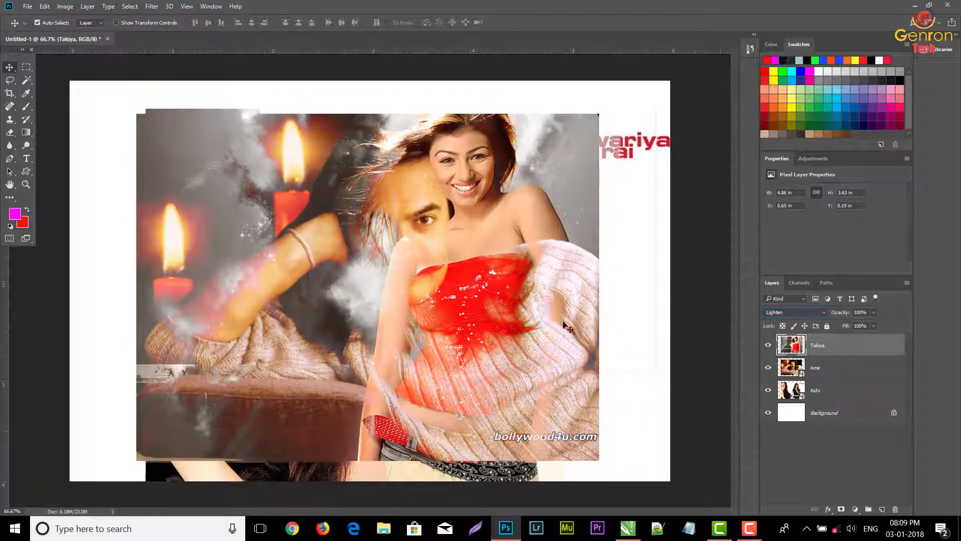
pyautogui.click(797, 315)
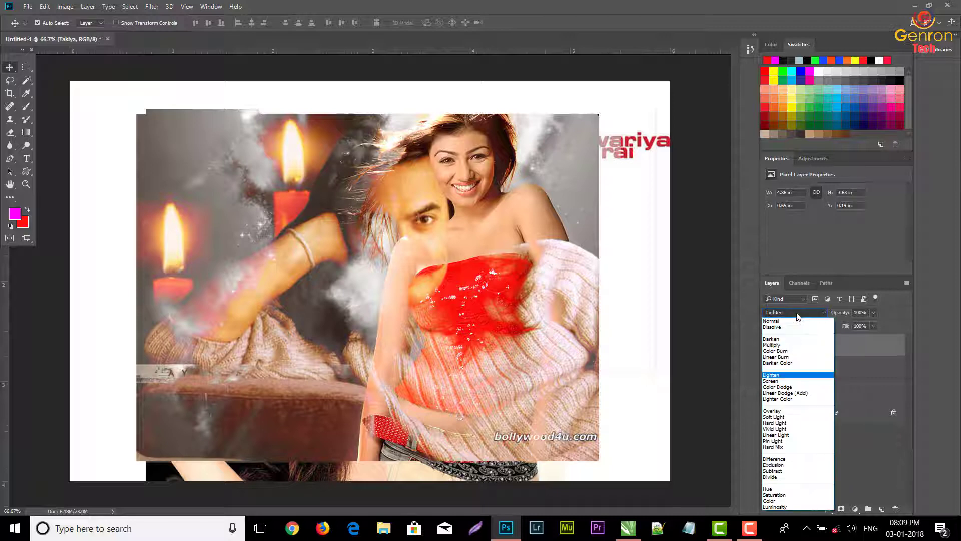
pyautogui.click(772, 410)
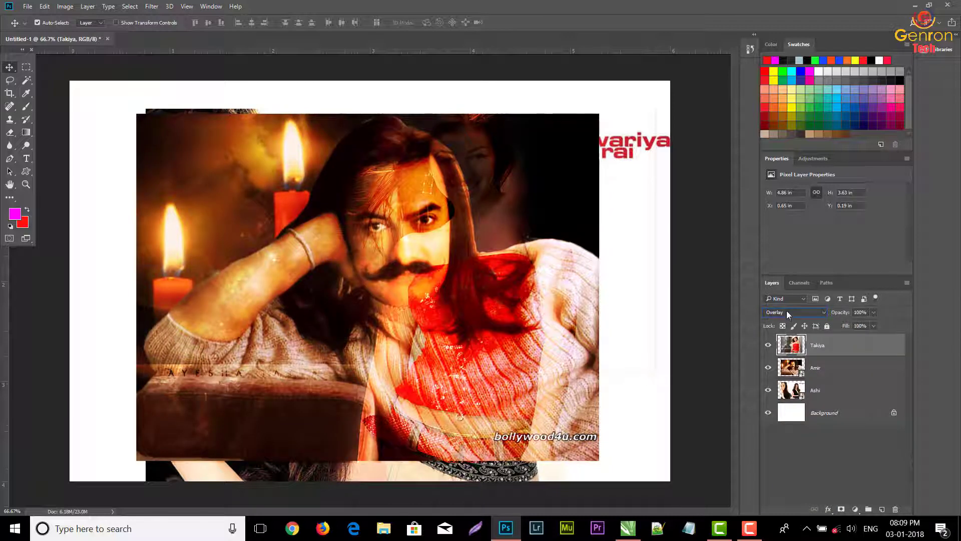
pyautogui.click(790, 312)
pyautogui.click(797, 444)
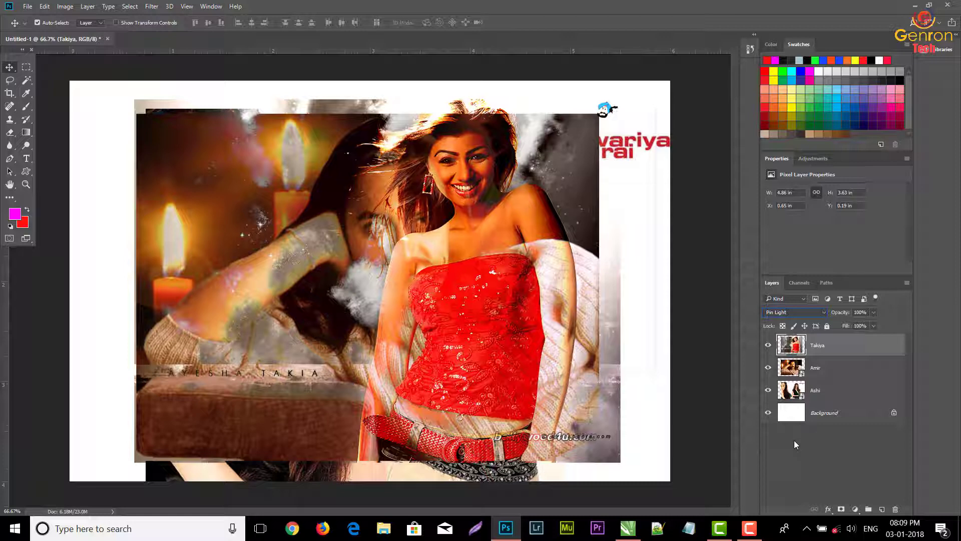
pyautogui.click(791, 312)
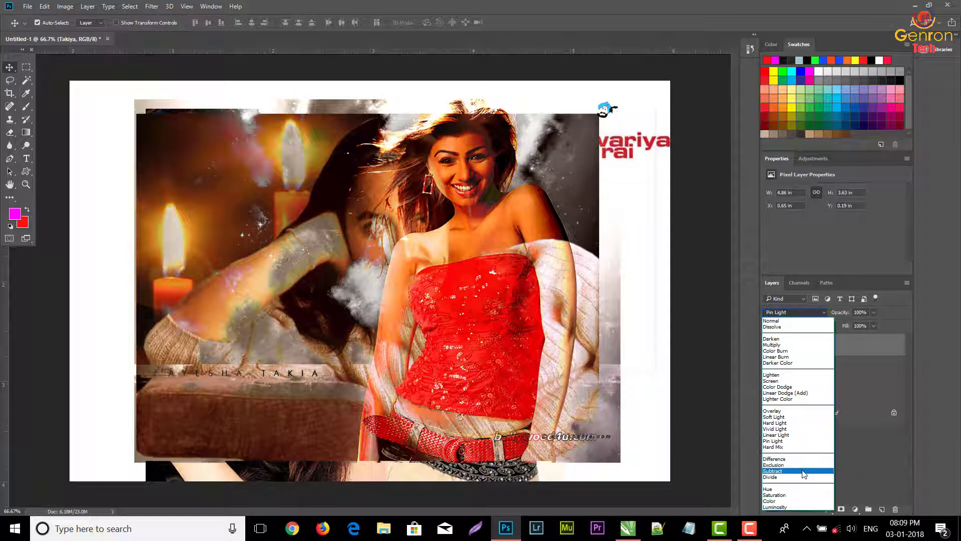
pyautogui.click(802, 470)
pyautogui.click(791, 313)
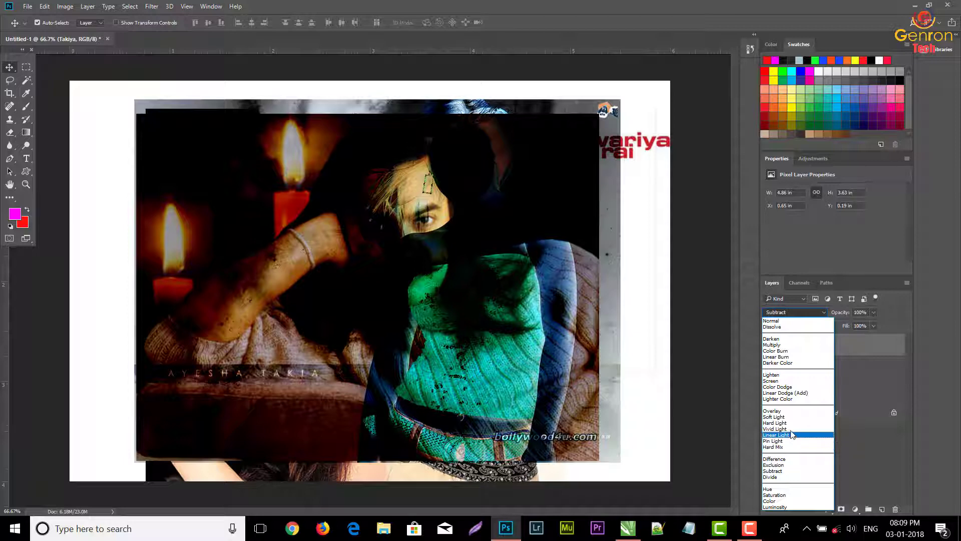
pyautogui.click(791, 429)
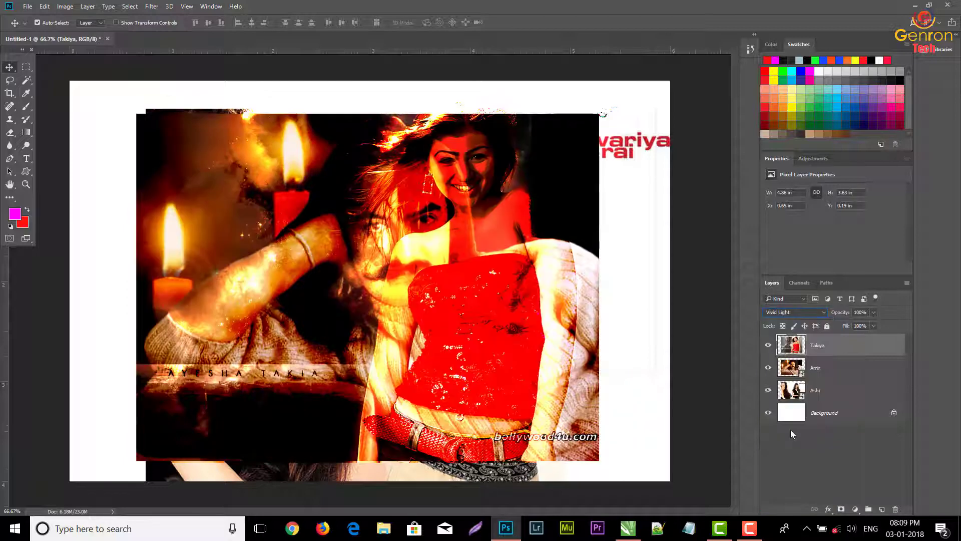
pyautogui.click(796, 312)
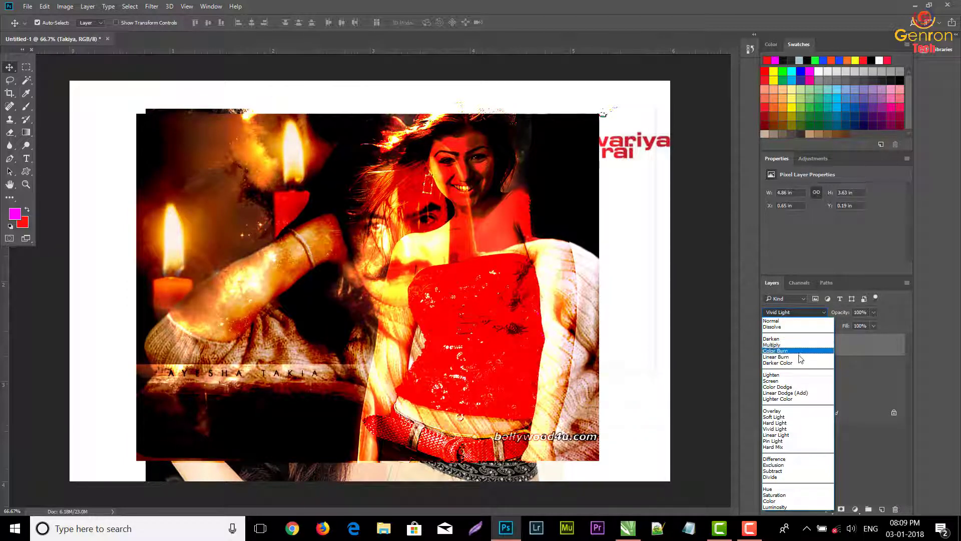
pyautogui.click(800, 356)
pyautogui.click(801, 313)
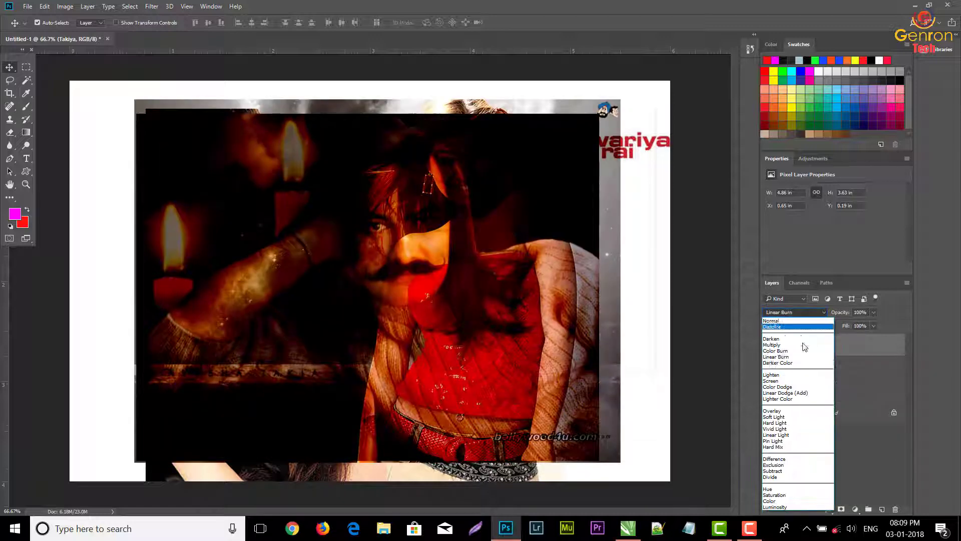
pyautogui.click(800, 379)
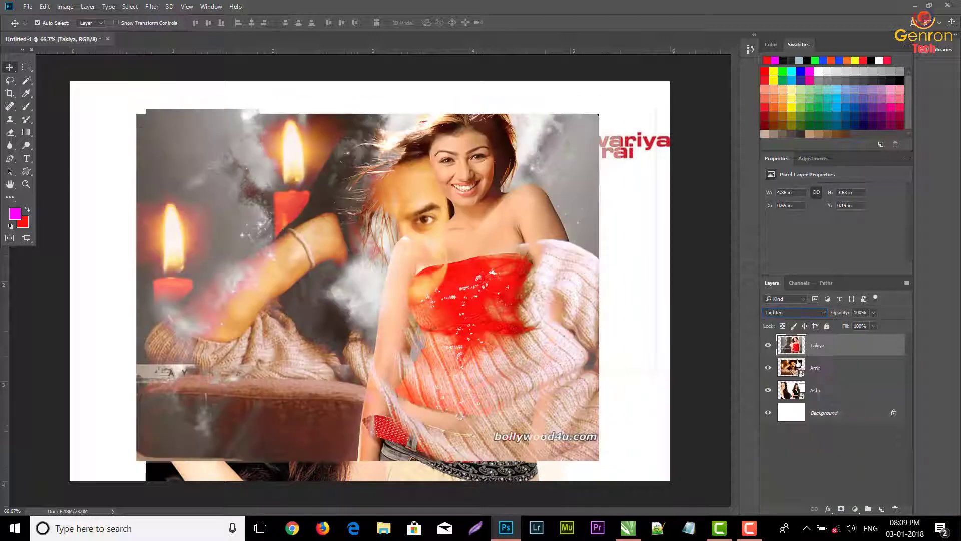
pyautogui.click(799, 313)
pyautogui.click(798, 322)
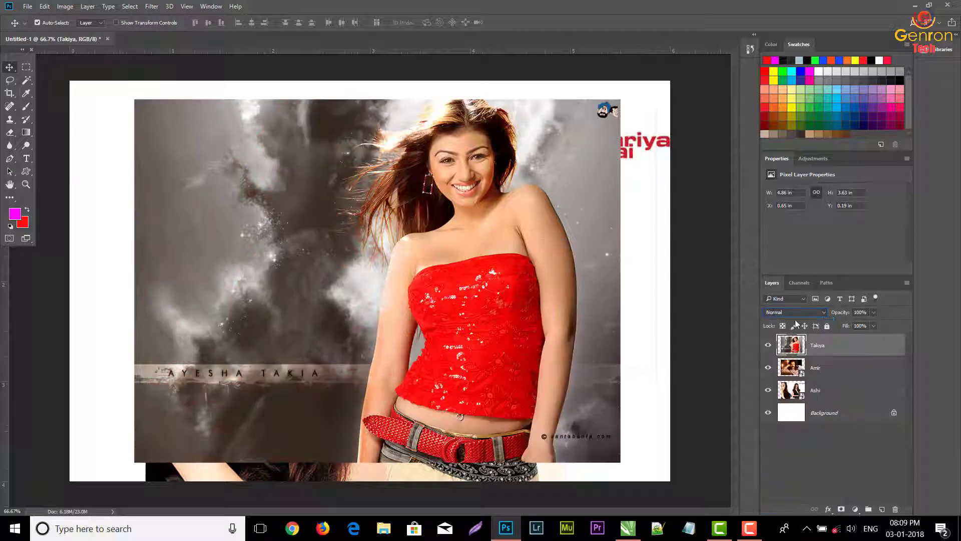
pyautogui.click(873, 313)
pyautogui.moveTo(868, 325); pyautogui.dragTo(845, 325)
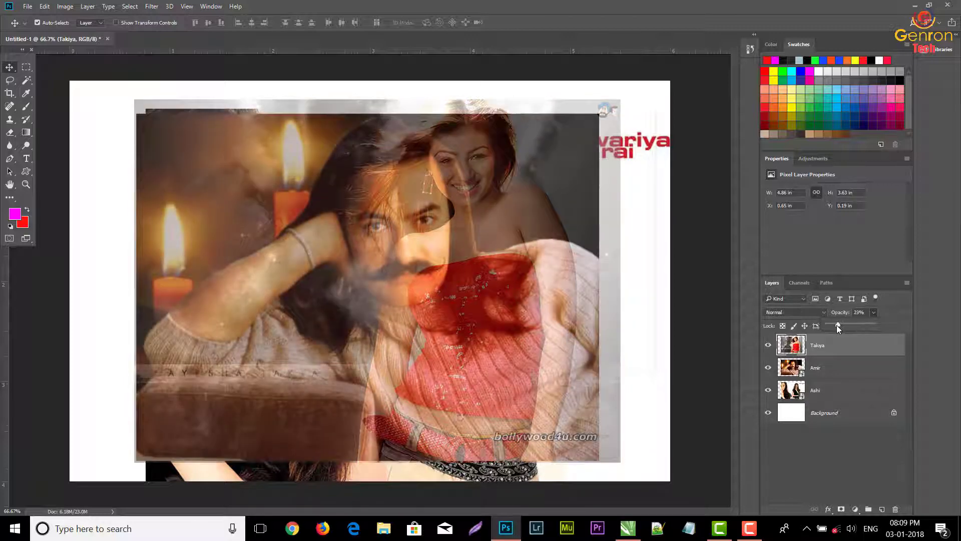
pyautogui.moveTo(837, 325)
pyautogui.mouseDown()
pyautogui.moveTo(818, 326)
pyautogui.moveTo(864, 324)
pyautogui.mouseUp()
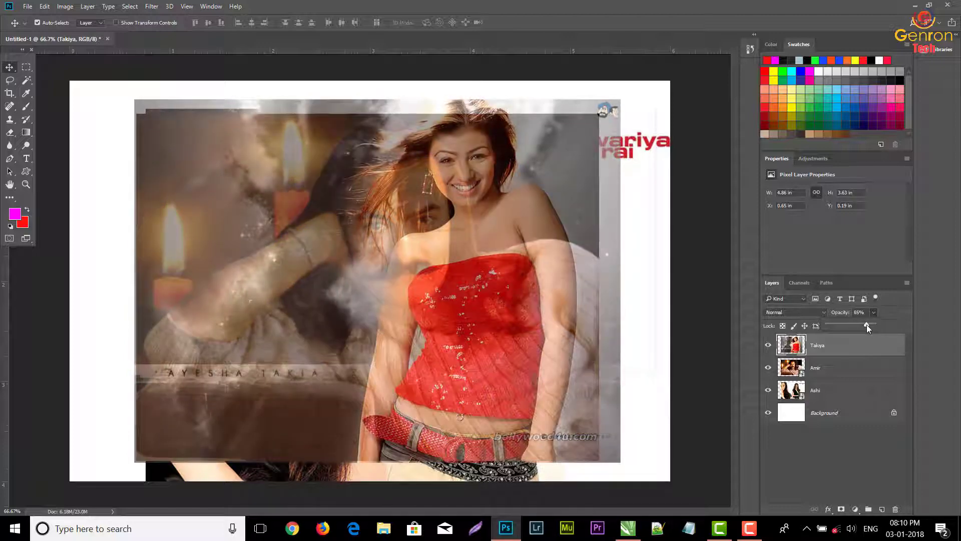
pyautogui.moveTo(872, 325); pyautogui.dragTo(872, 328)
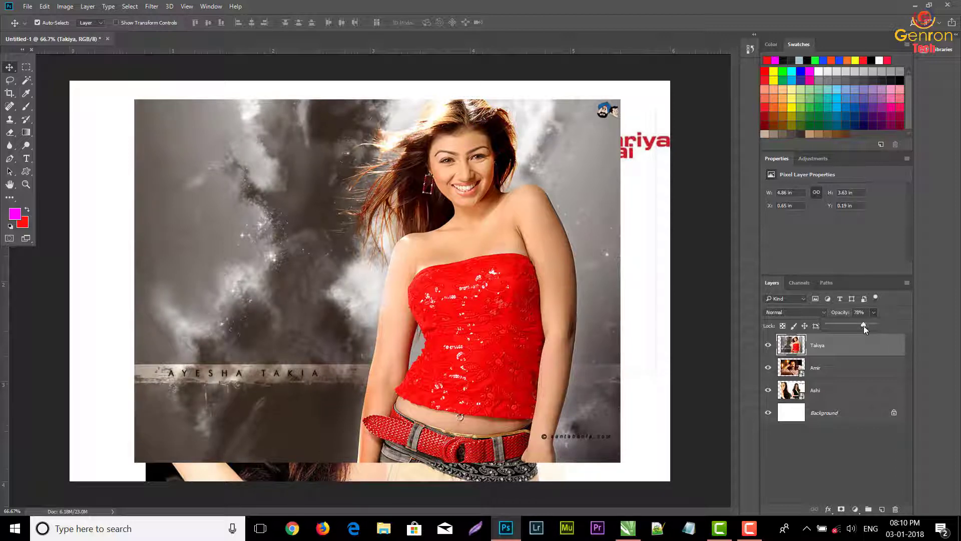
pyautogui.moveTo(864, 325); pyautogui.dragTo(873, 325)
pyautogui.click(903, 312)
pyautogui.click(873, 326)
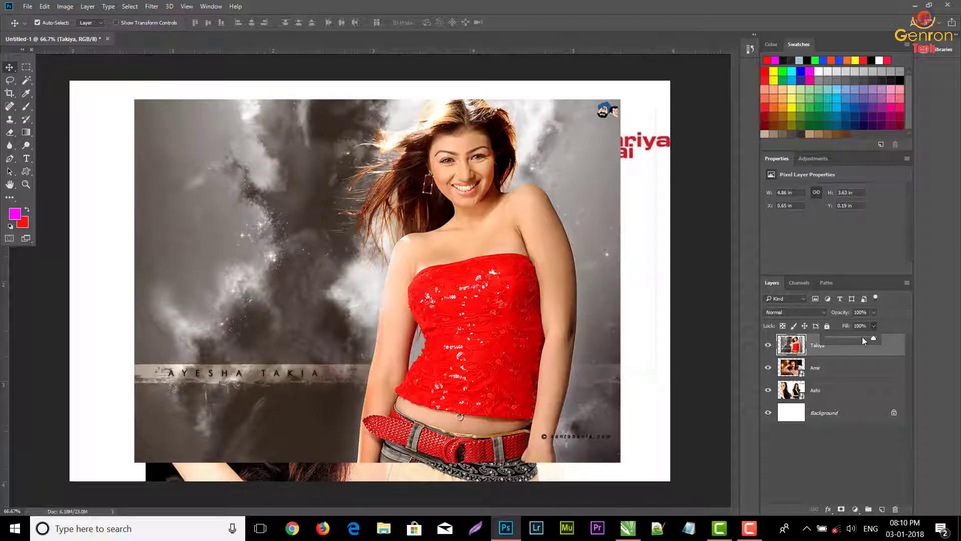
pyautogui.moveTo(863, 337)
pyautogui.mouseDown()
pyautogui.moveTo(827, 338)
pyautogui.moveTo(885, 341)
pyautogui.mouseUp()
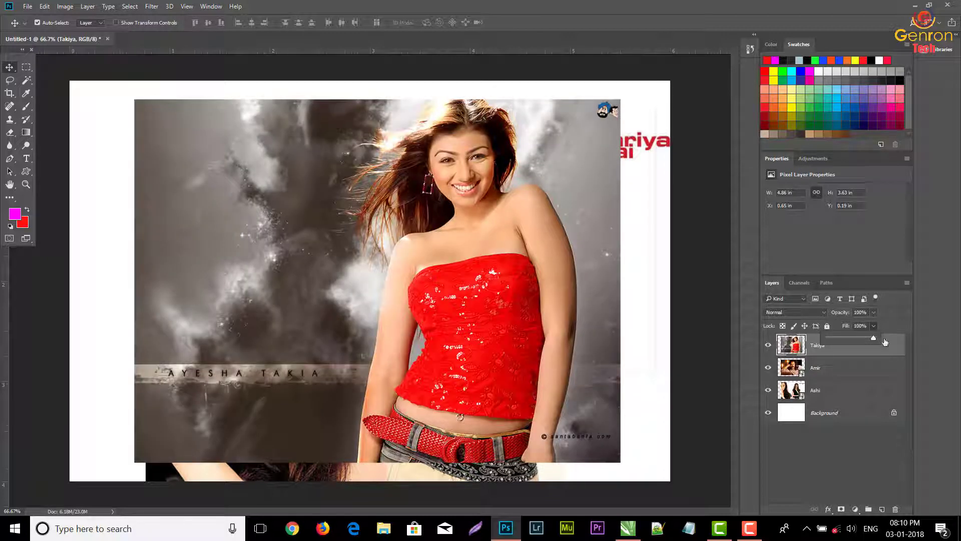
pyautogui.click(903, 318)
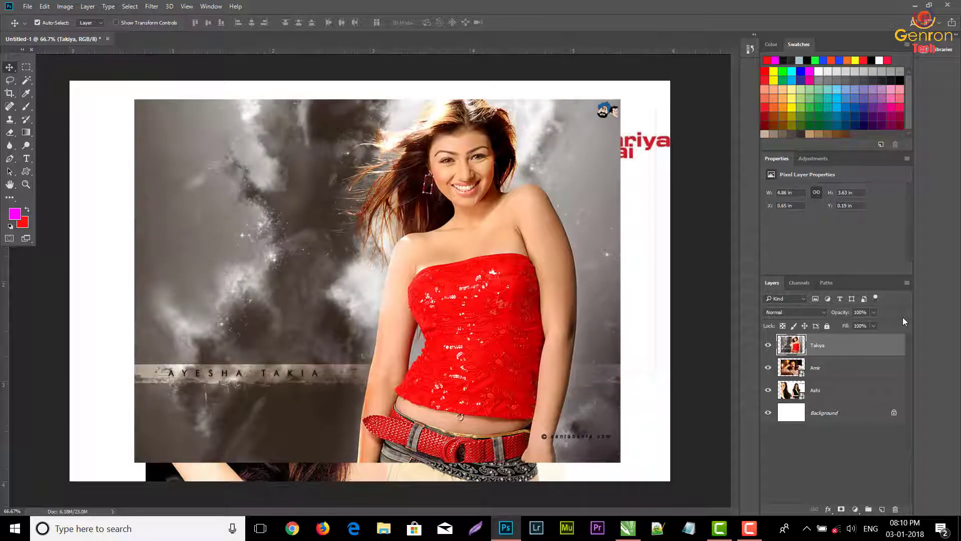